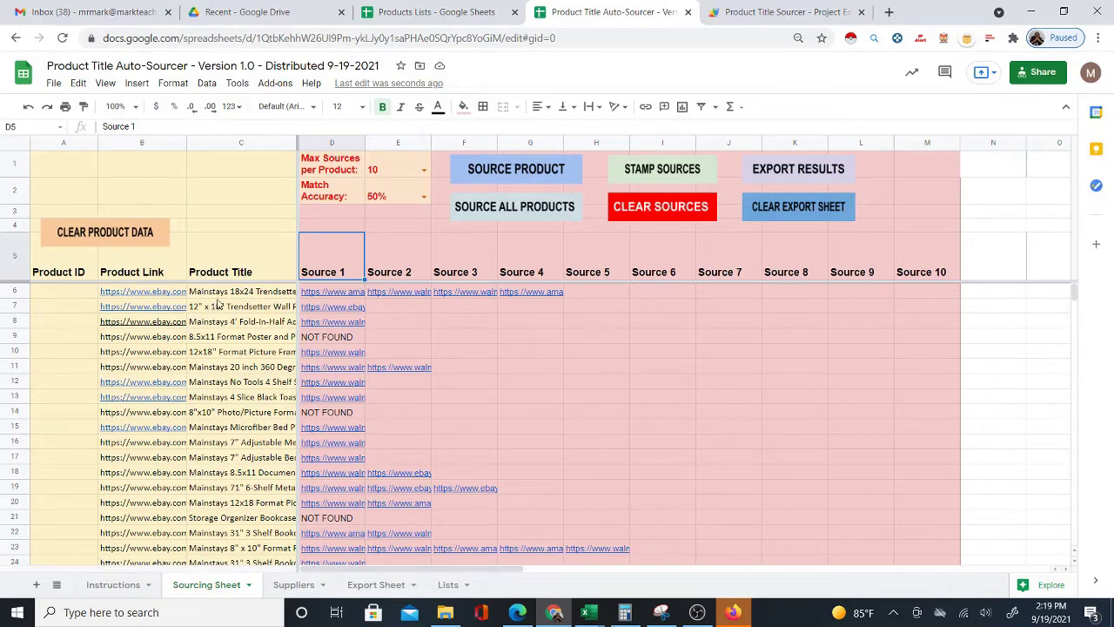
Widen the suppliers column on the Suppliers sheet so the full website domains fit.
left_click_drag(224, 301, 263, 490)
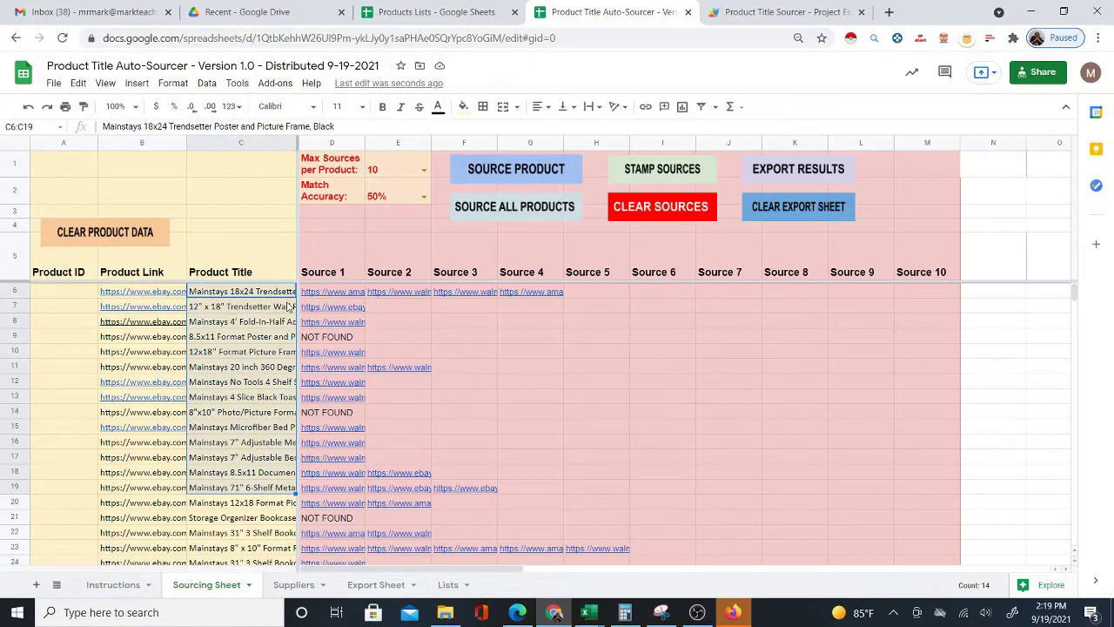
left_click(293, 584)
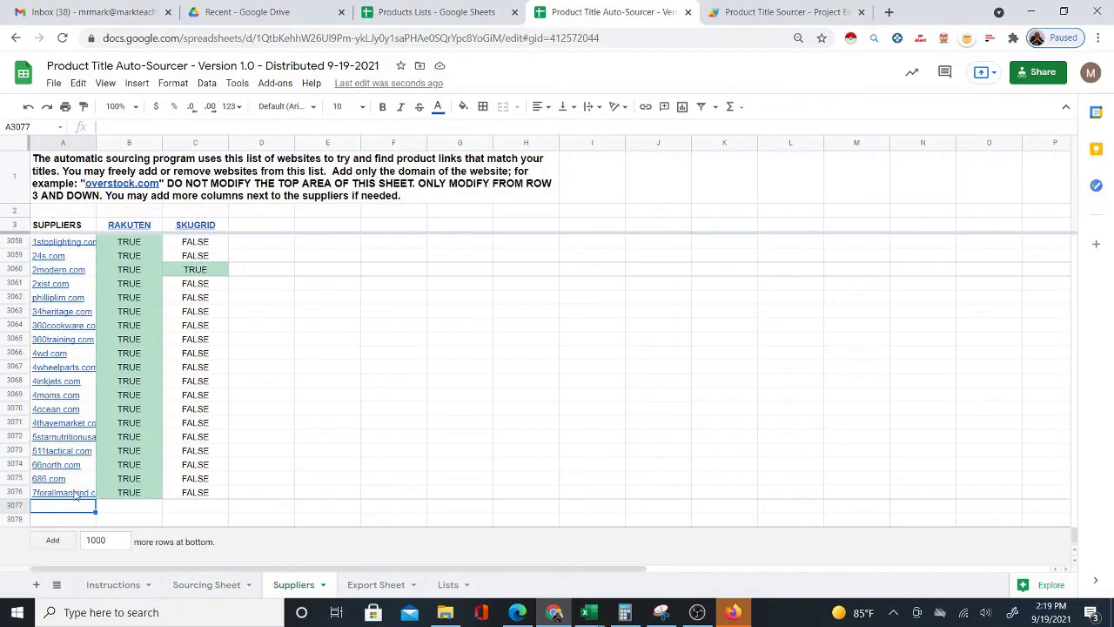
scroll(53, 391, "up", 8)
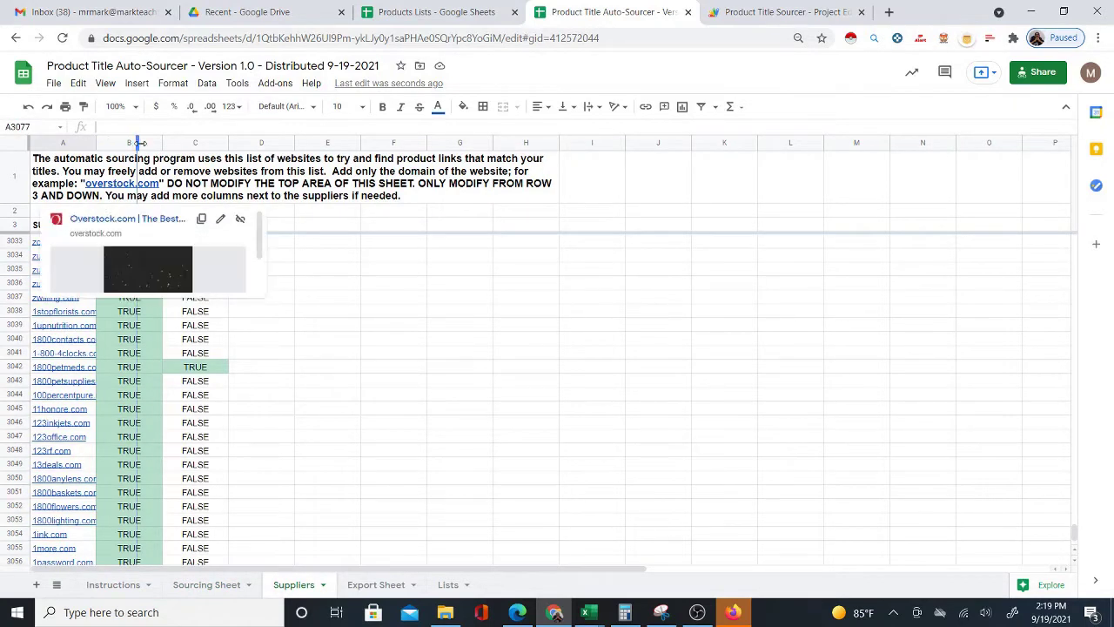
left_click_drag(138, 142, 139, 143)
left_click(132, 409)
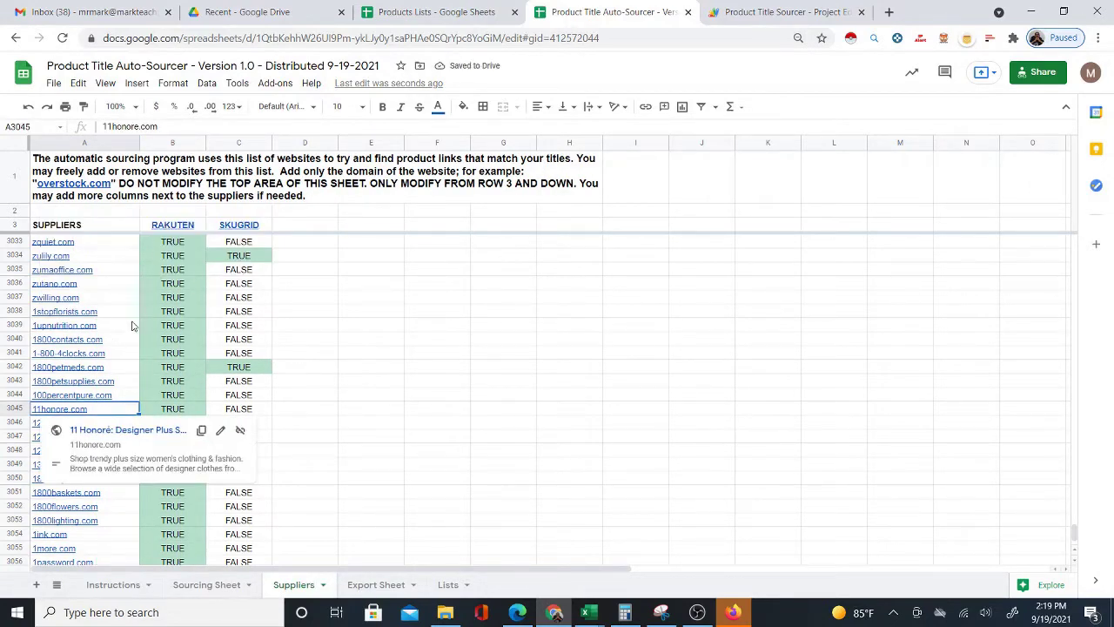
Add 1000 more rows at the bottom of the Suppliers sheet, then look back over the end of the supplier list.
scroll(120, 361, "down", 5)
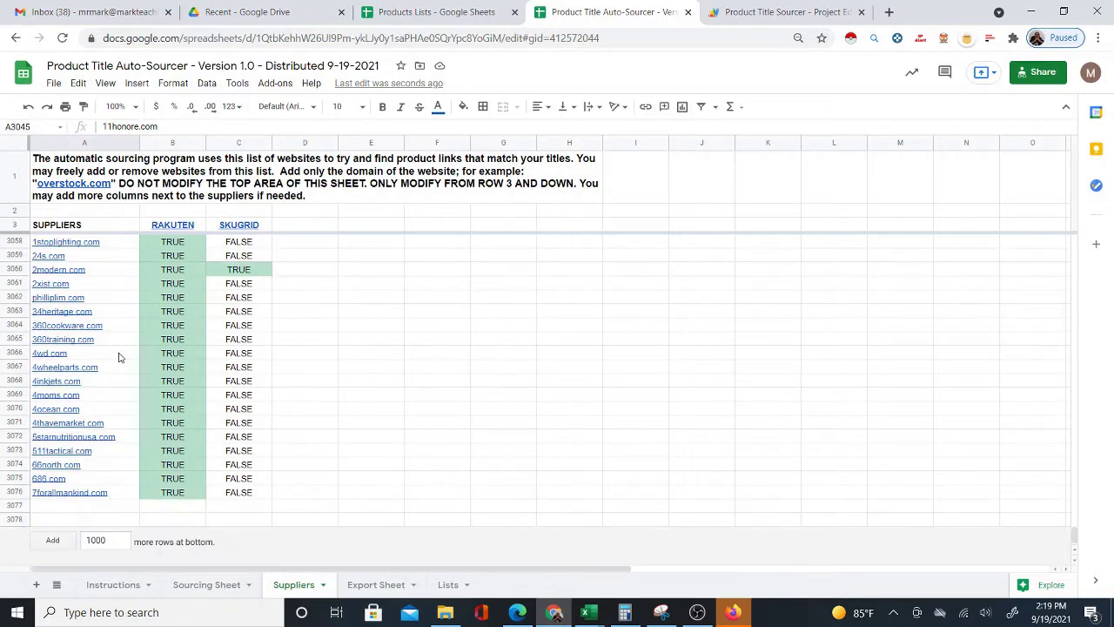
left_click(93, 507)
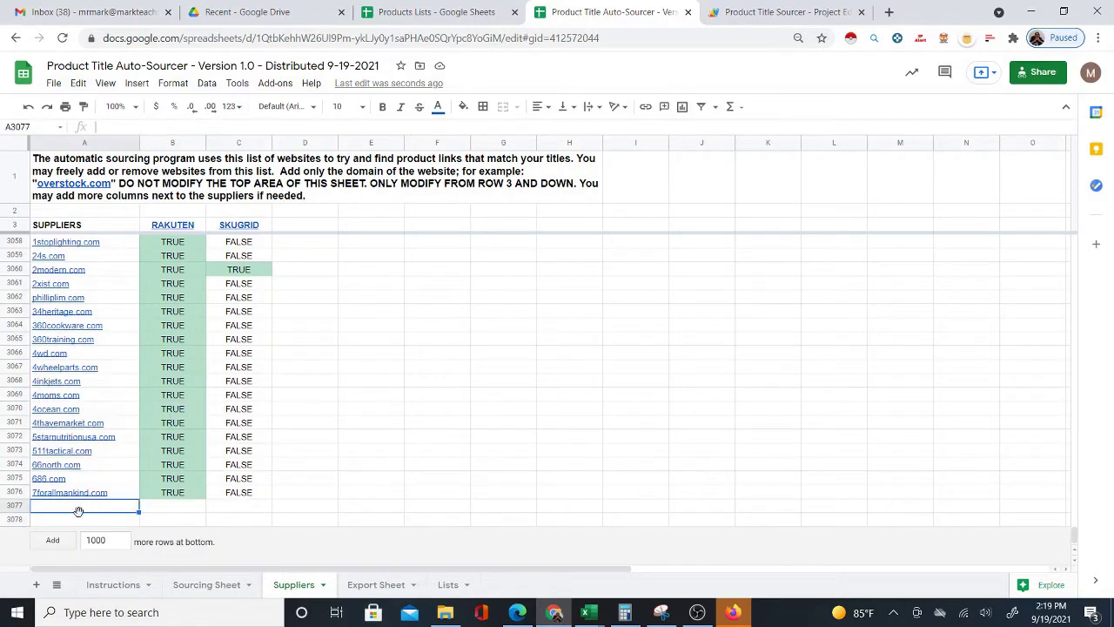
right_click(14, 505)
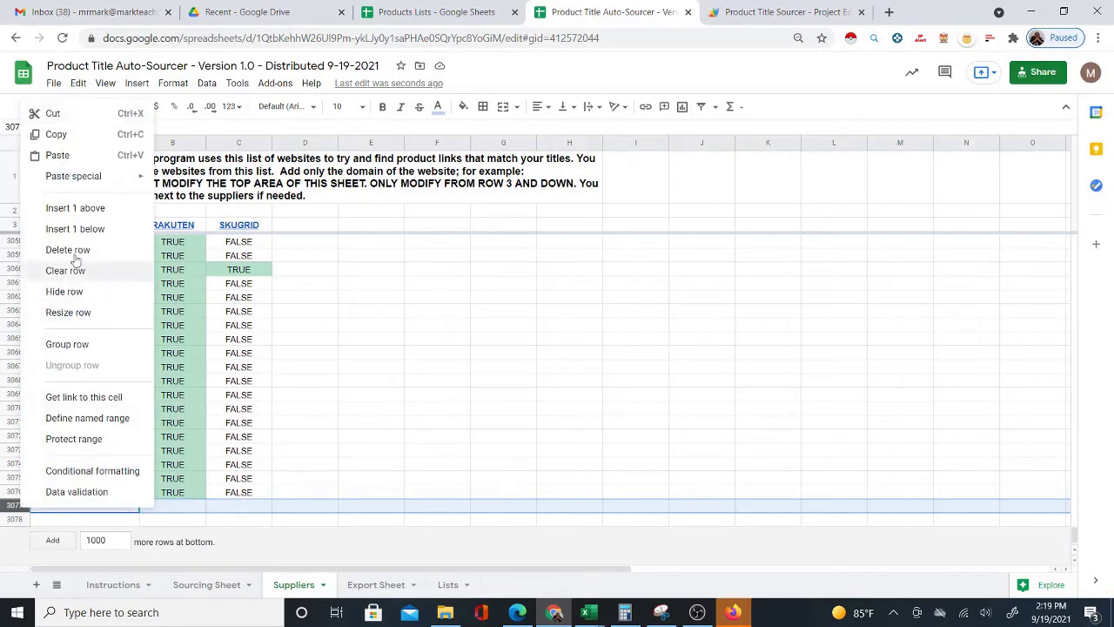
left_click(58, 542)
scroll(80, 405, "up", 5)
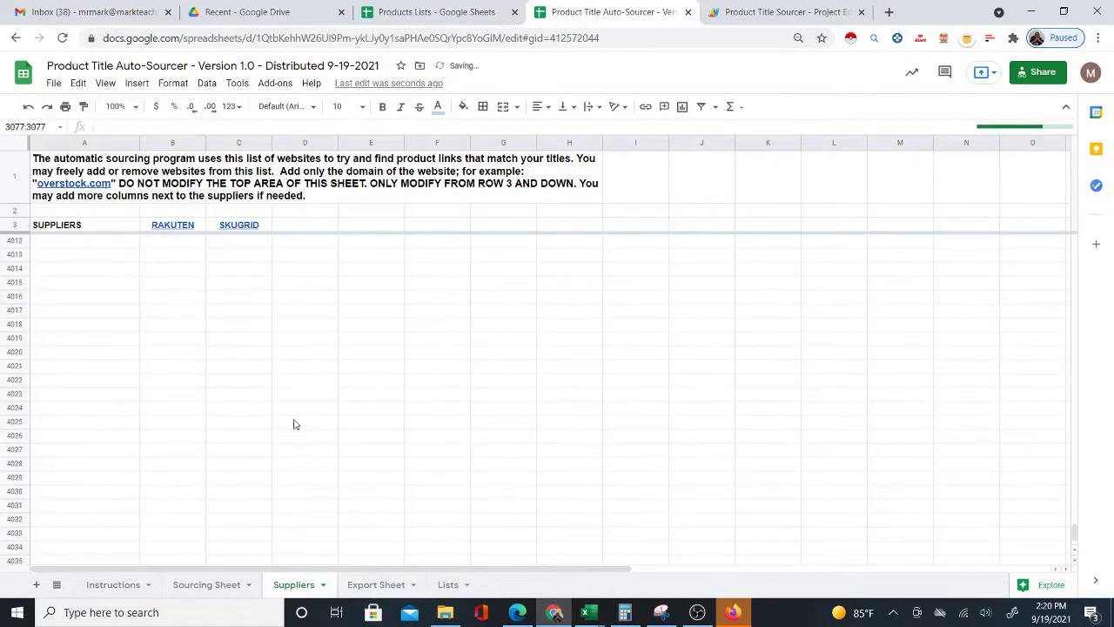
left_click_drag(1081, 533, 1071, 446)
scroll(203, 554, "down", 20)
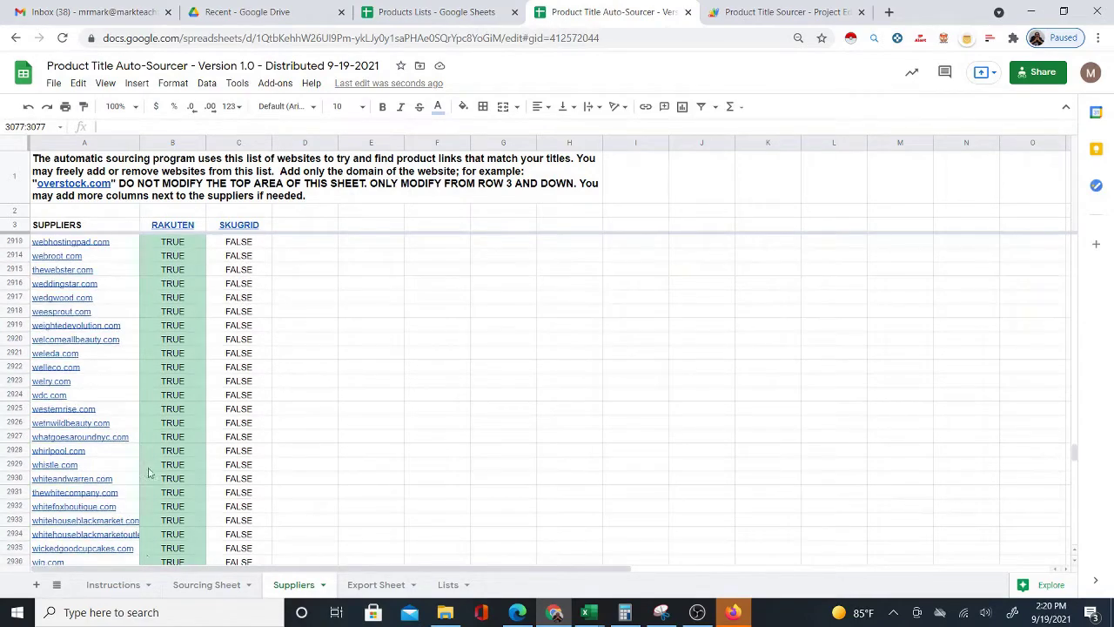
scroll(202, 554, "down", 13)
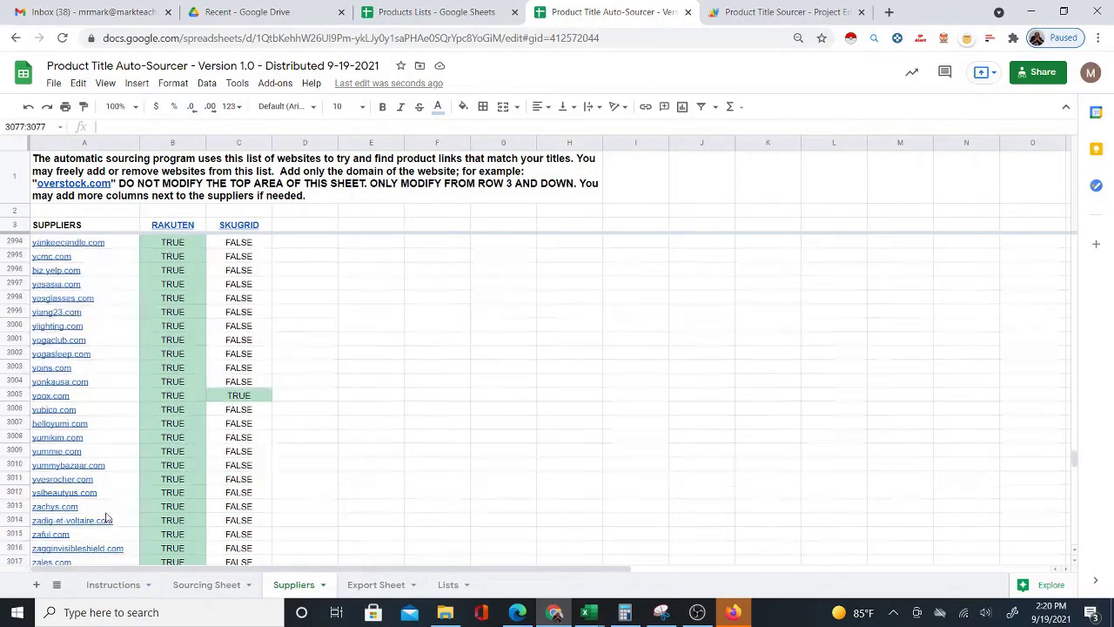
Clear all the sources and the product data from the Sourcing Sheet.
left_click(206, 585)
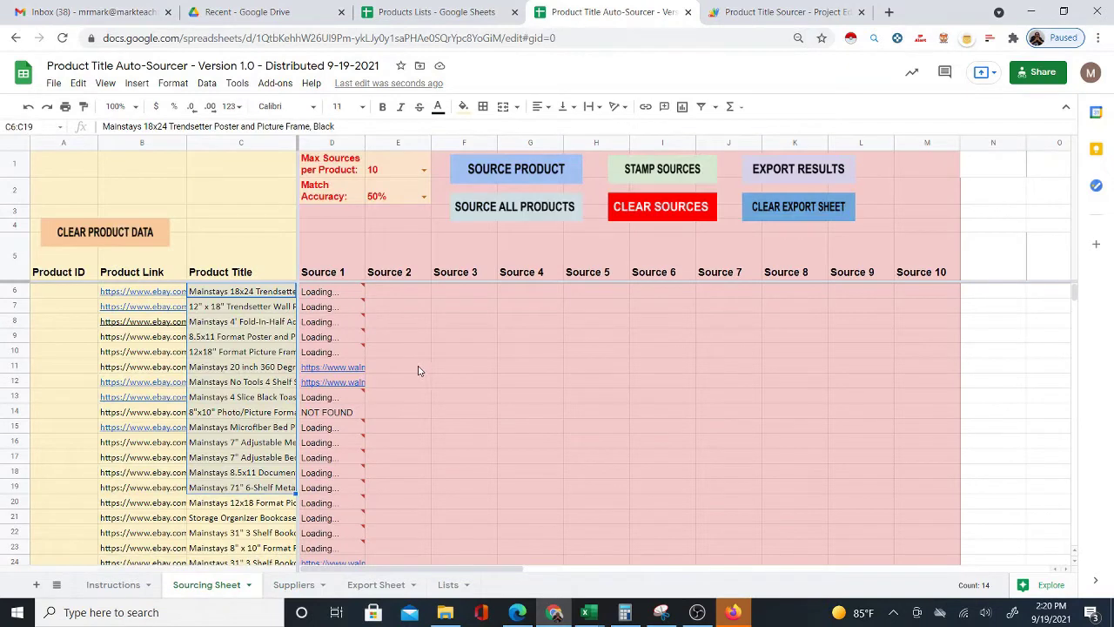
left_click(385, 294)
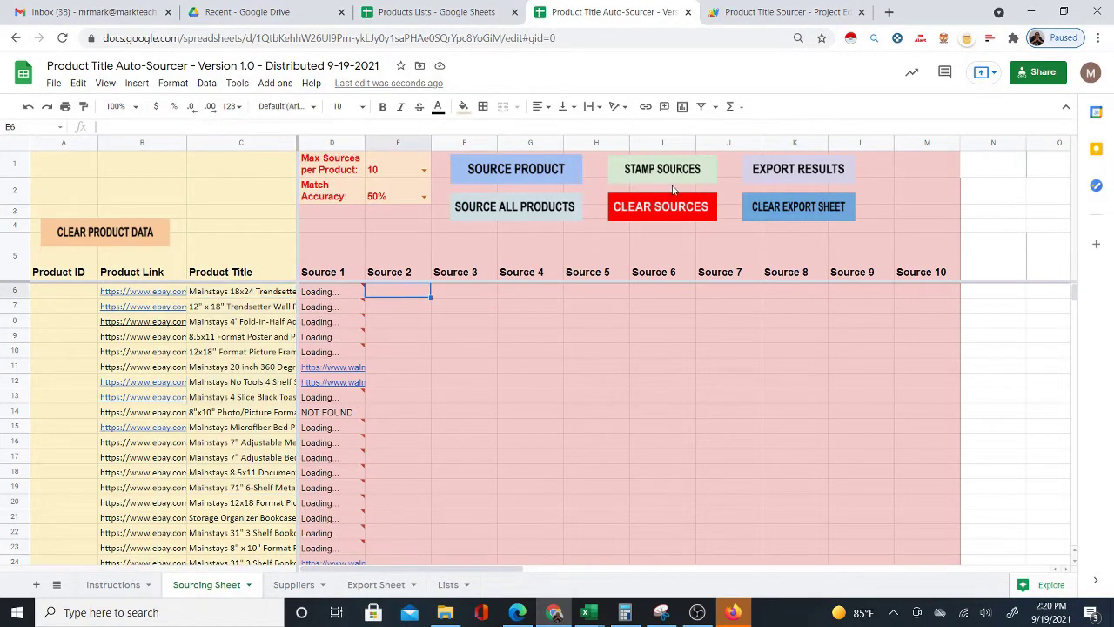
left_click(656, 214)
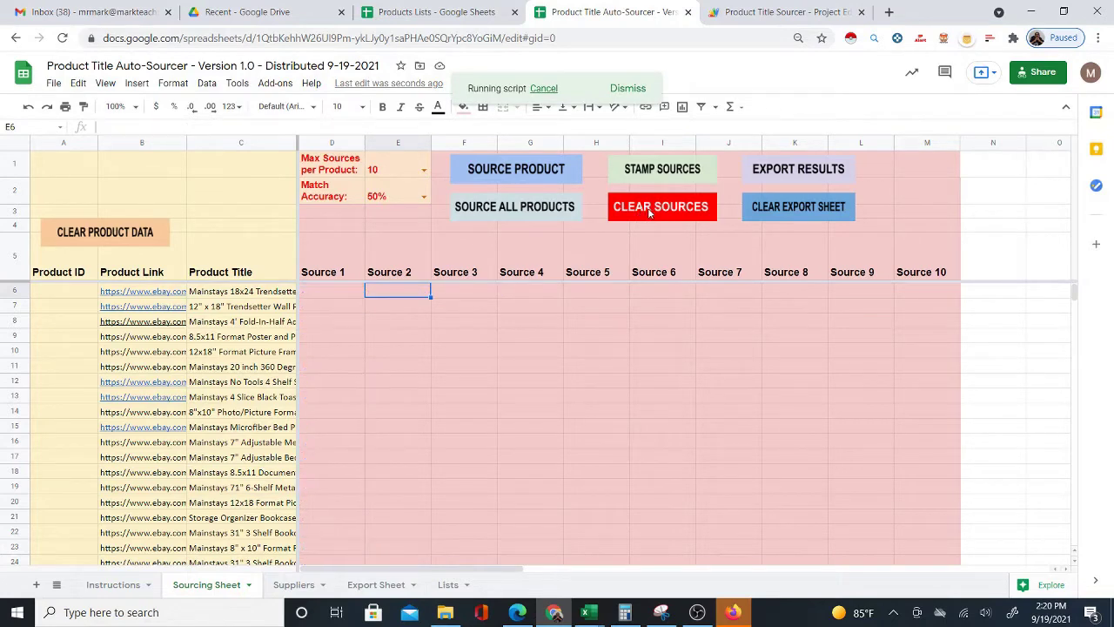
left_click(82, 237)
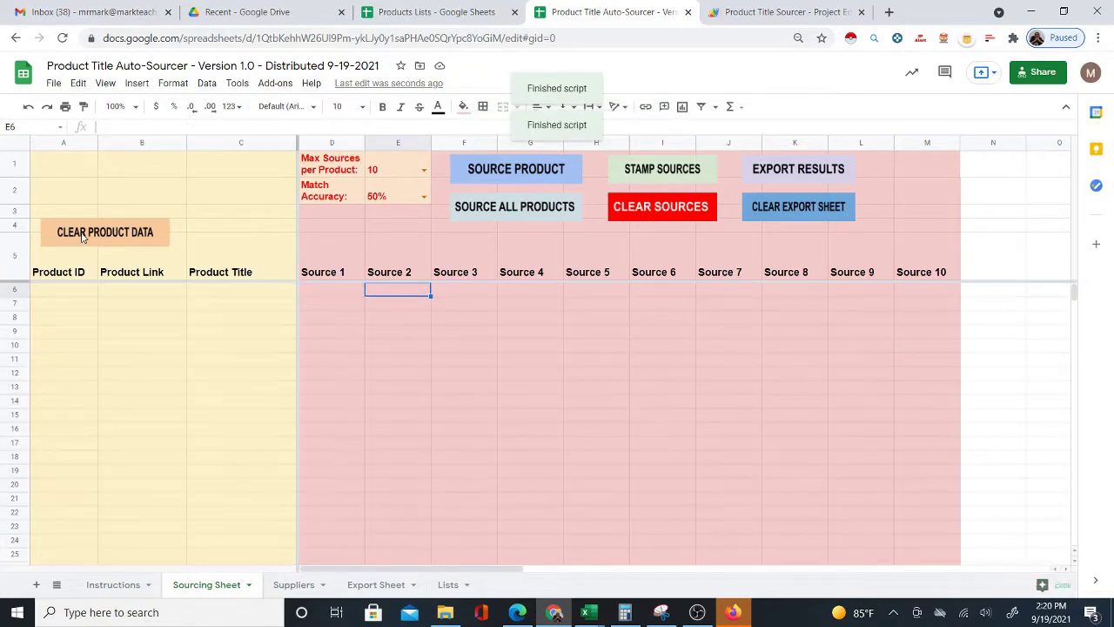
left_click(334, 294)
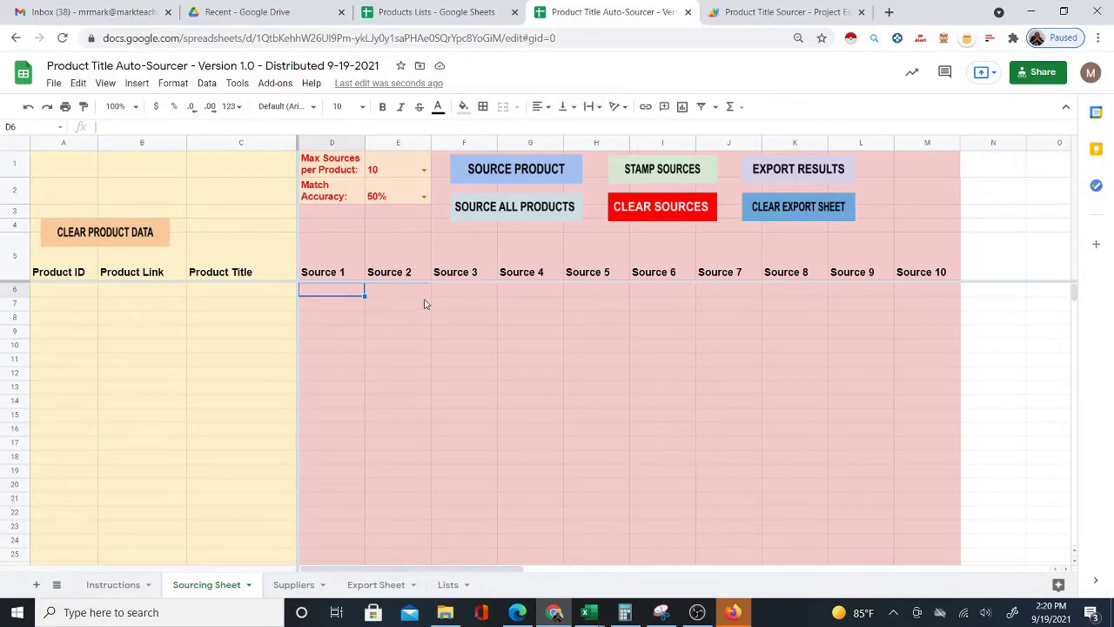
left_click(202, 294)
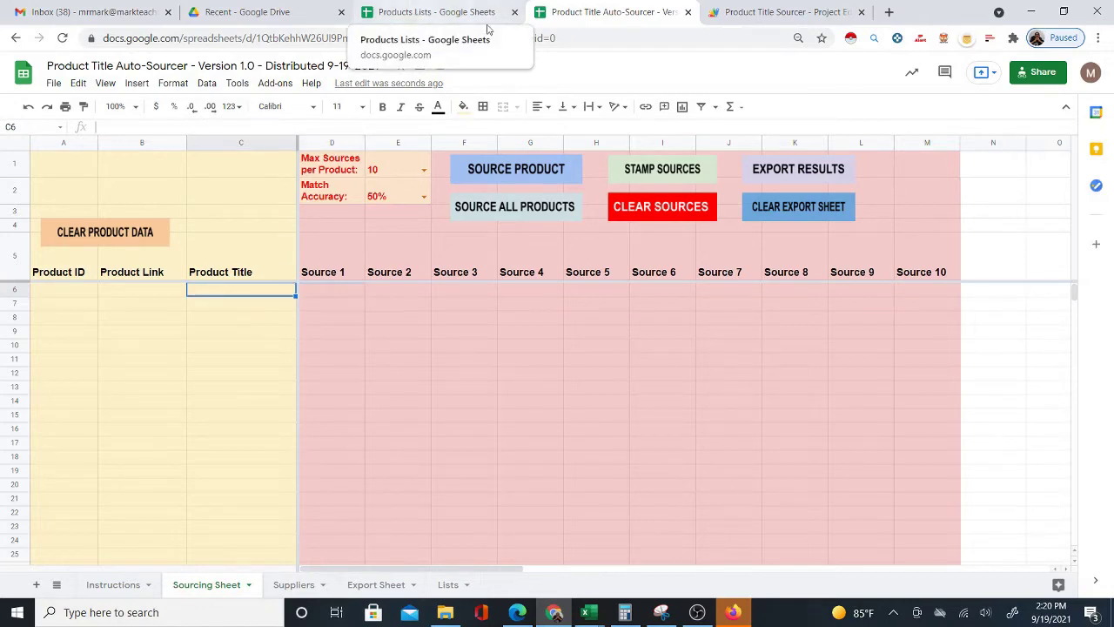
Copy the product links and titles in B2:C46 of the eBay sheet in the Products Lists spreadsheet.
left_click(403, 14)
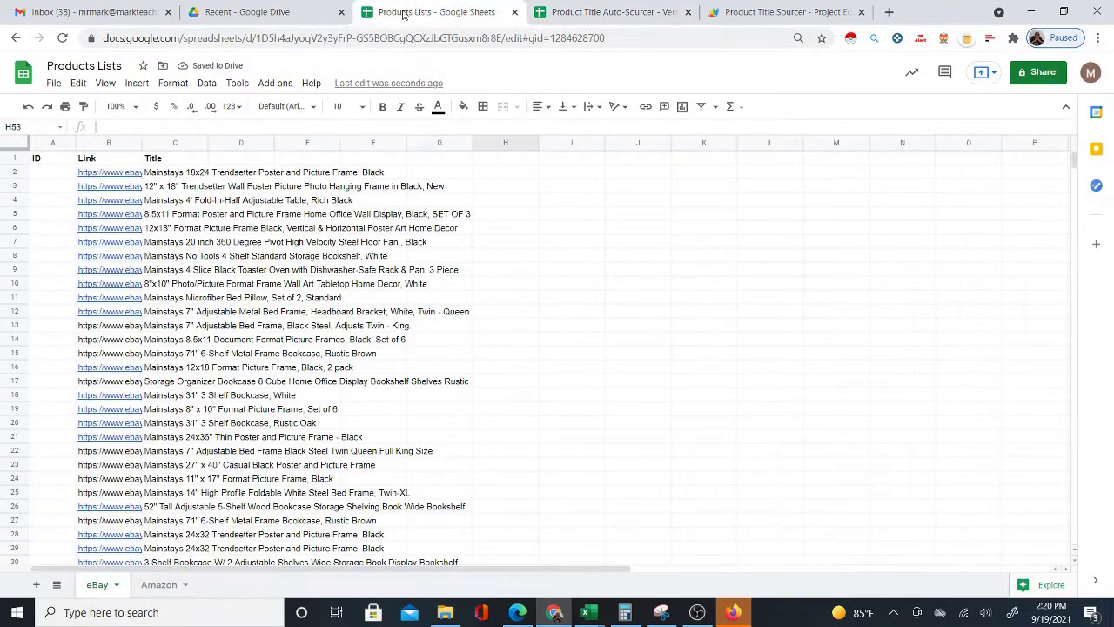
left_click(126, 173)
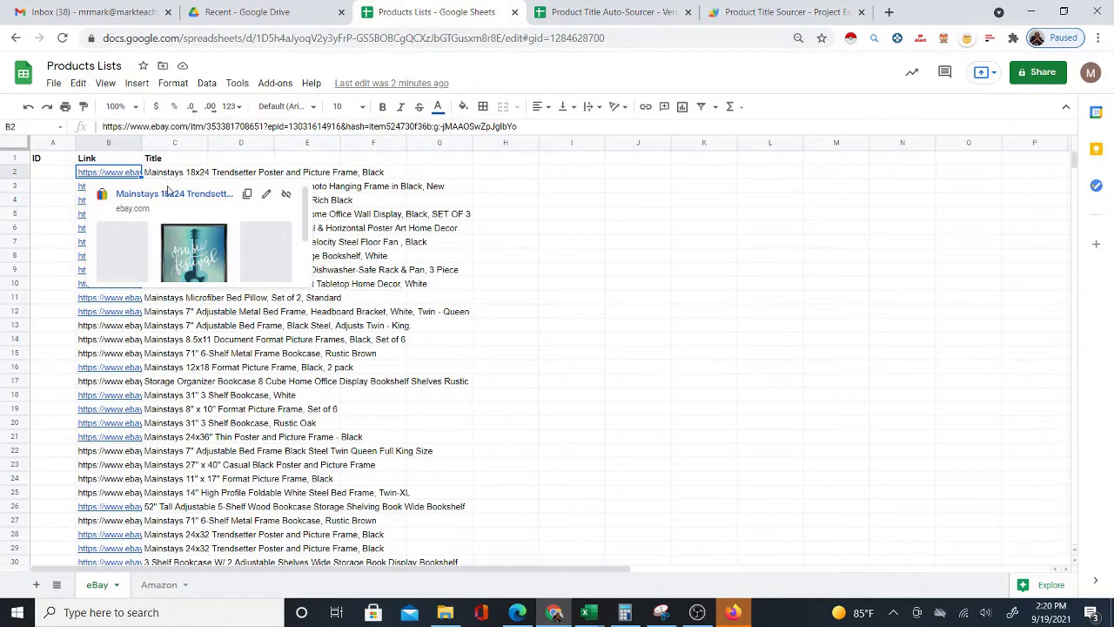
left_click_drag(126, 173, 196, 397)
right_click(171, 341)
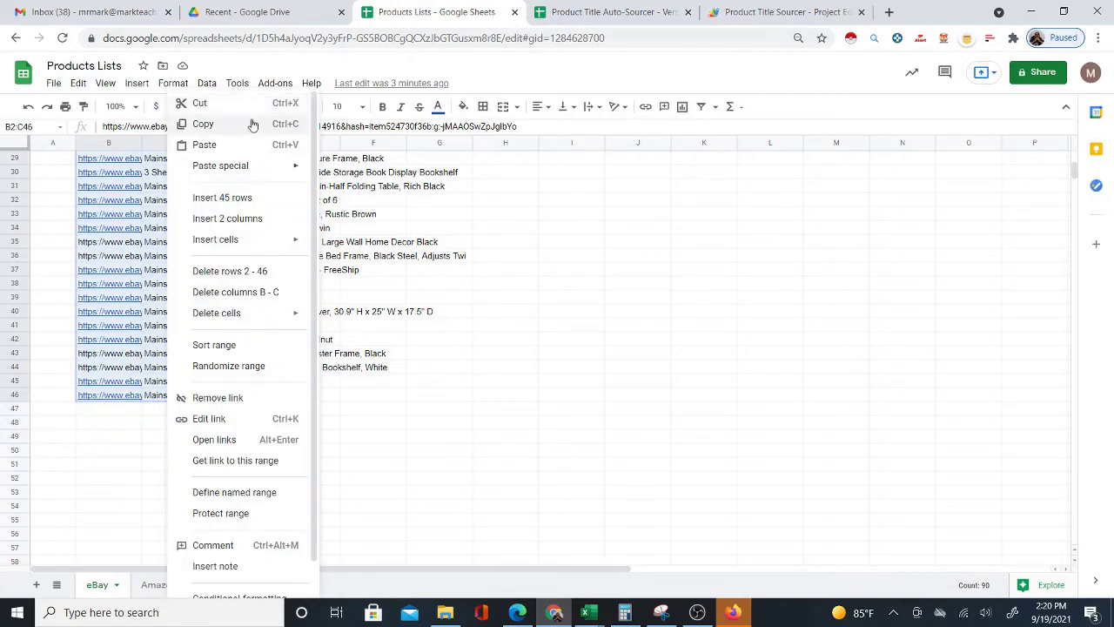
left_click(252, 126)
scroll(335, 183, "up", 10)
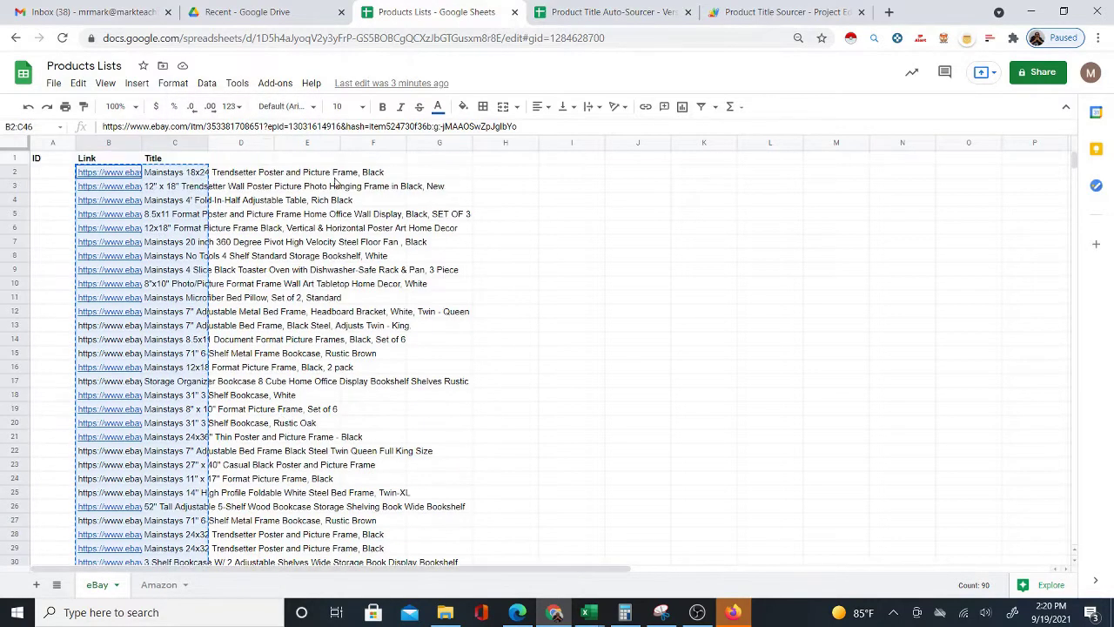
Paste the copied product links and titles as values only into the Sourcing Sheet of Product Title Auto-Sourcer, starting at cell B6.
left_click(575, 12)
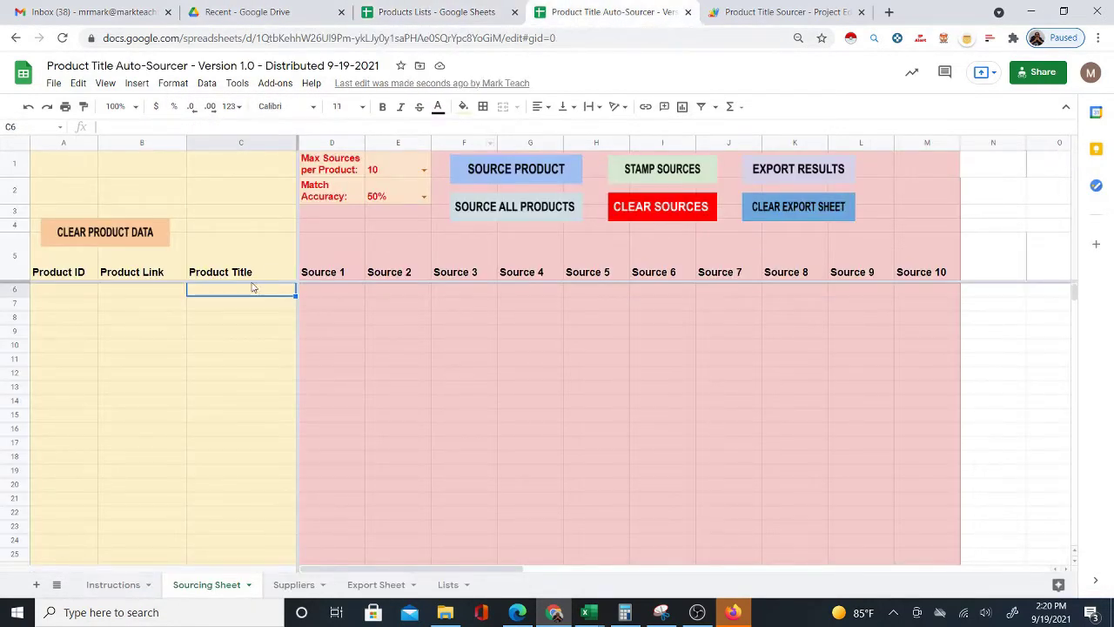
left_click(139, 294)
right_click(138, 293)
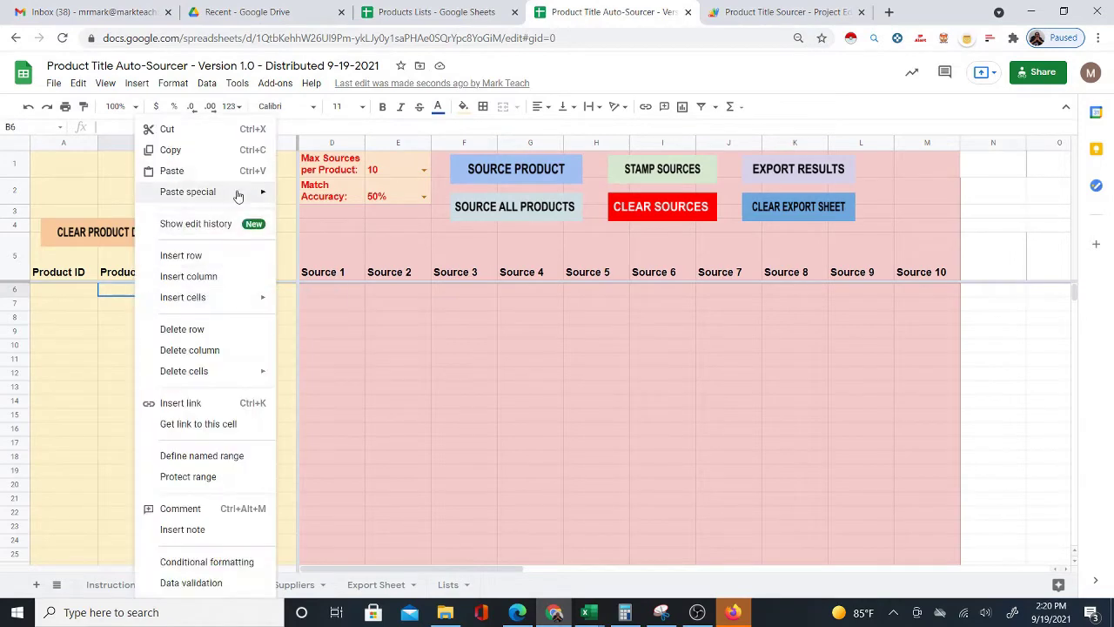
mouse_move(237, 193)
left_click(296, 199)
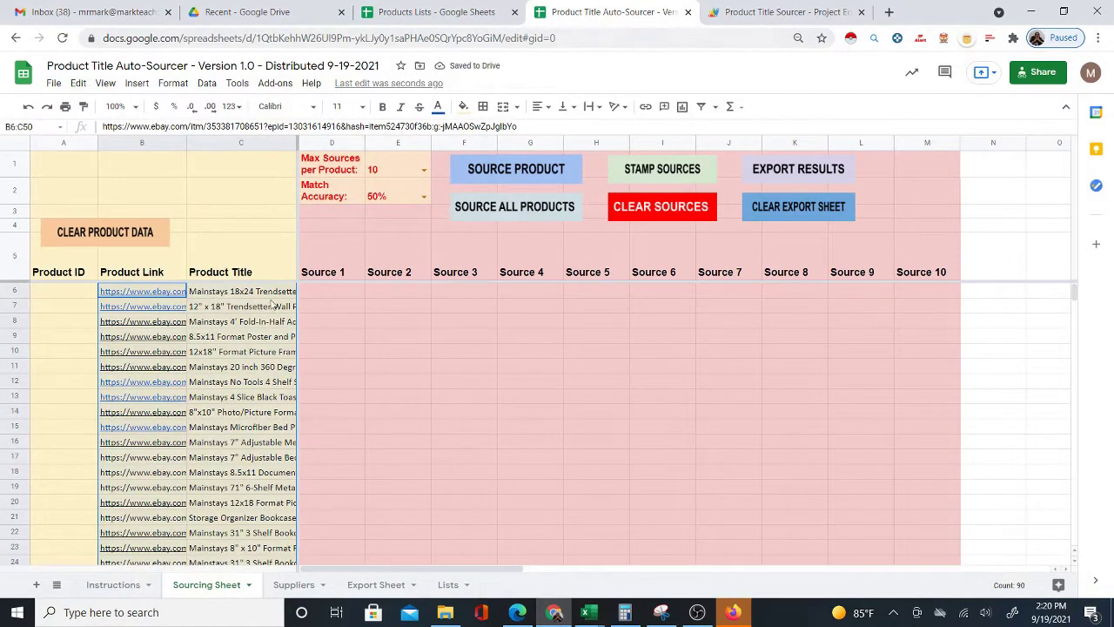
mouse_move(130, 292)
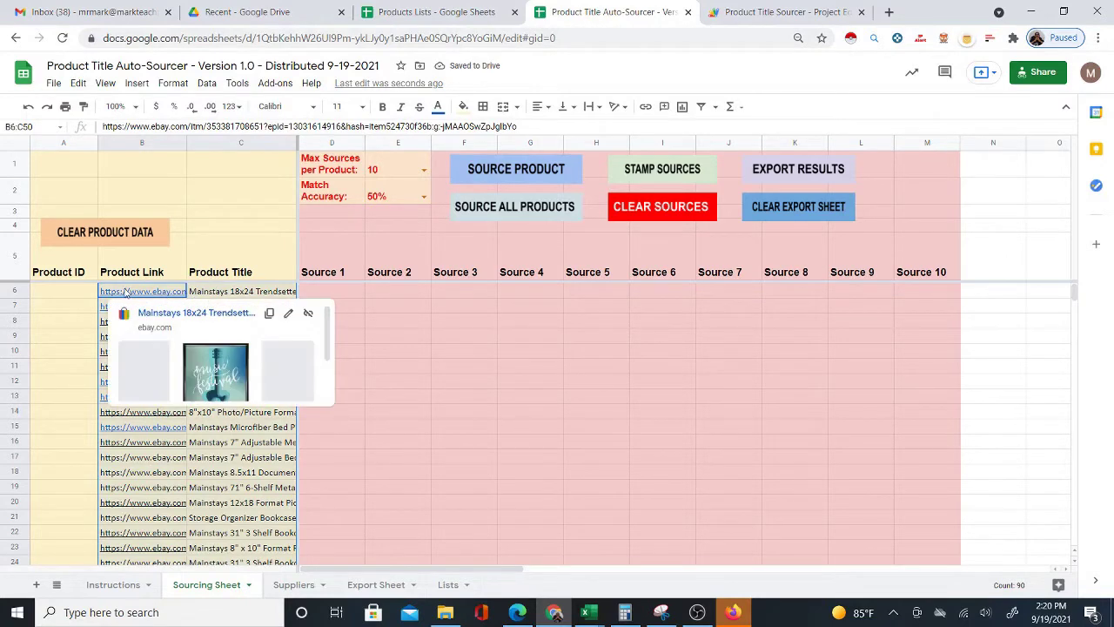
left_click(428, 12)
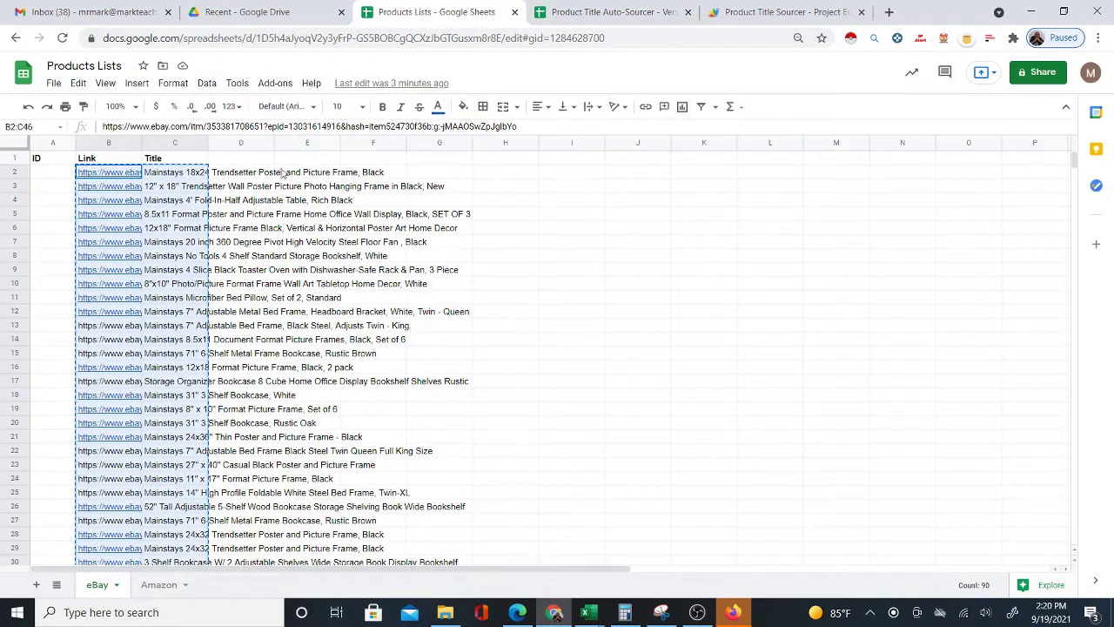
left_click(609, 12)
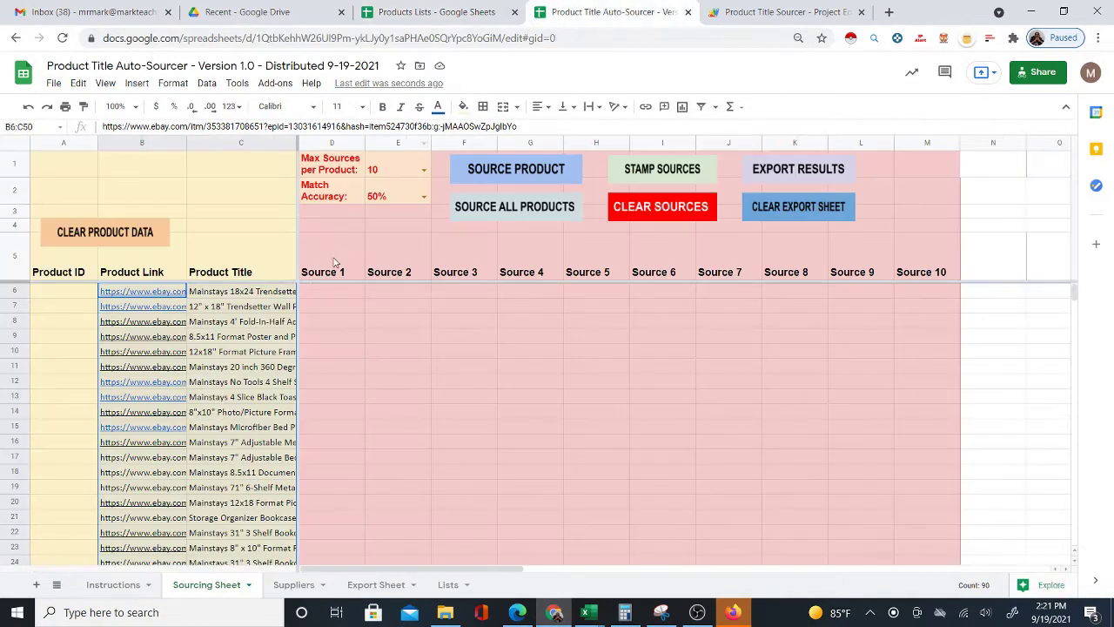
Source the first product into row 6 starting at cell D6, and check its source links against the Suppliers list.
left_click(324, 292)
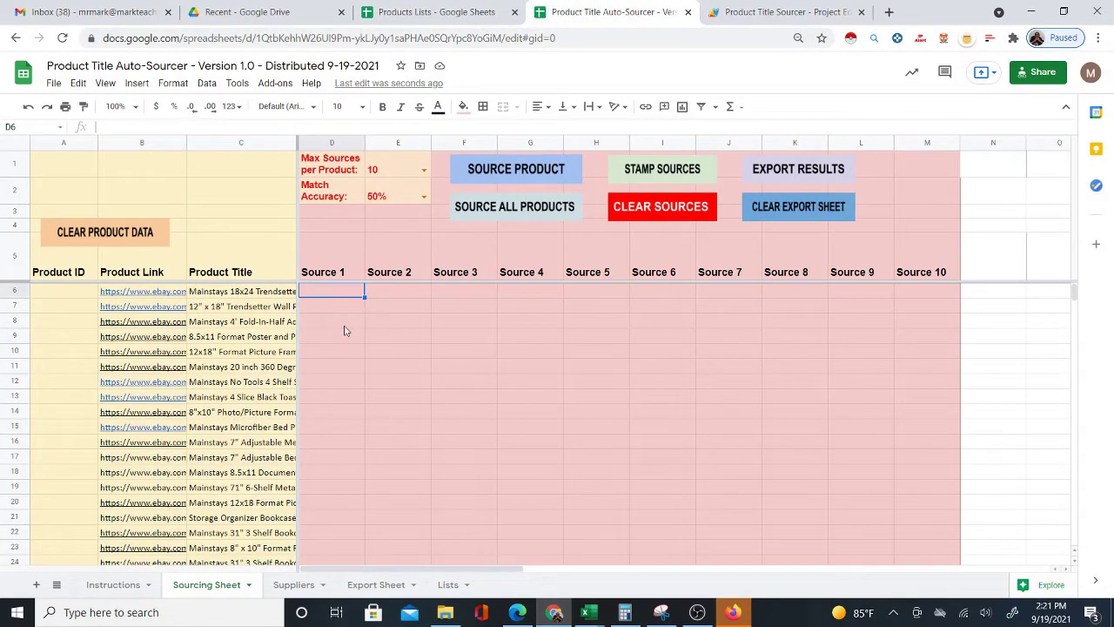
left_click(509, 175)
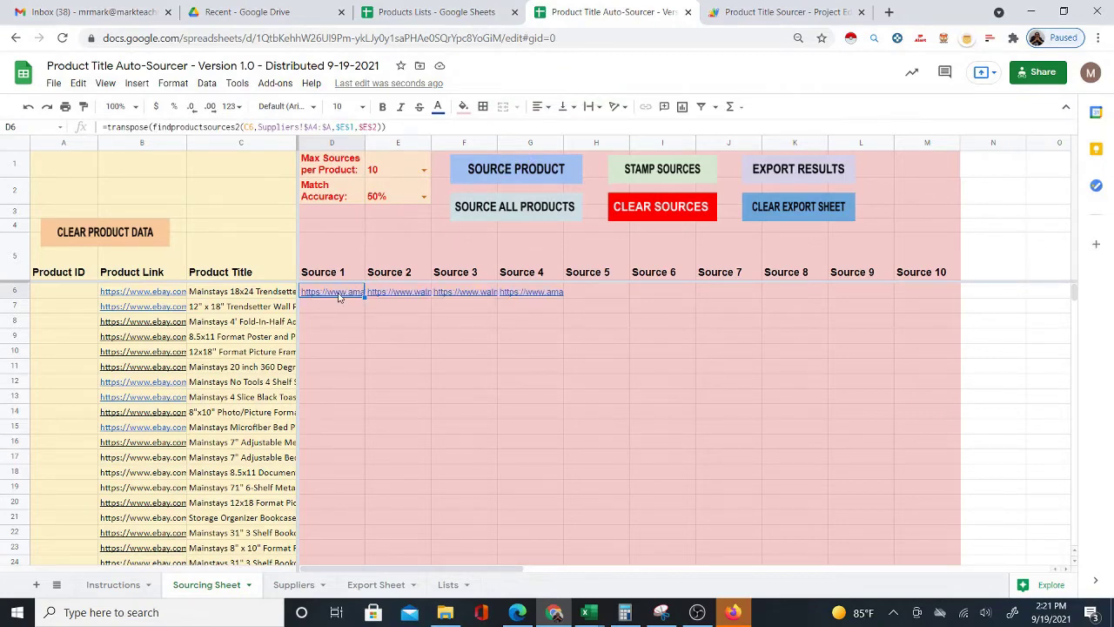
left_click(248, 291)
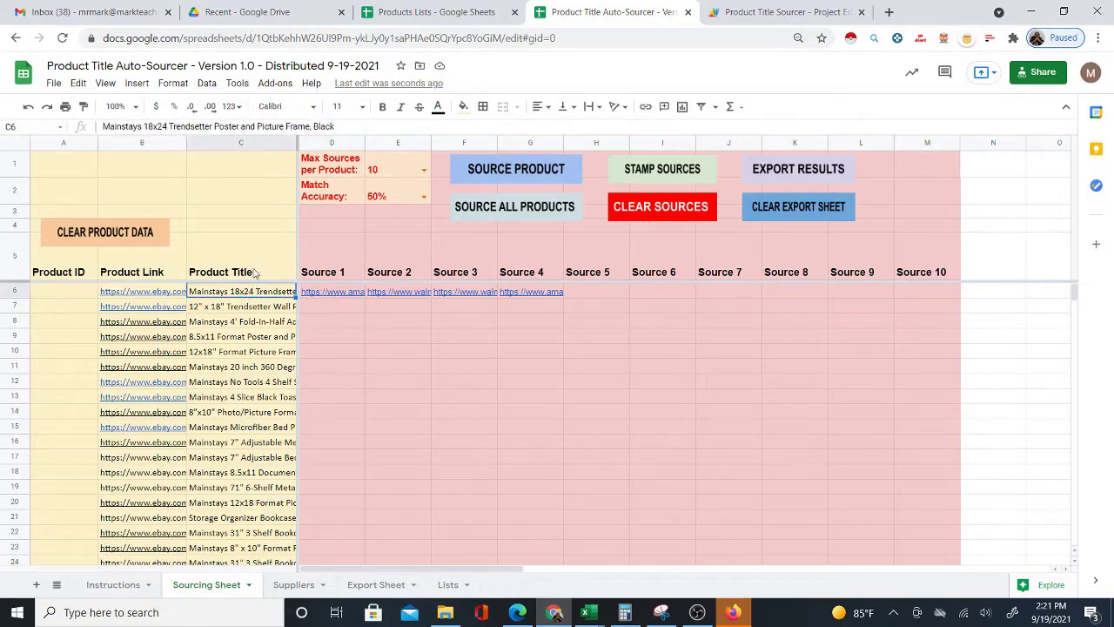
left_click(343, 294)
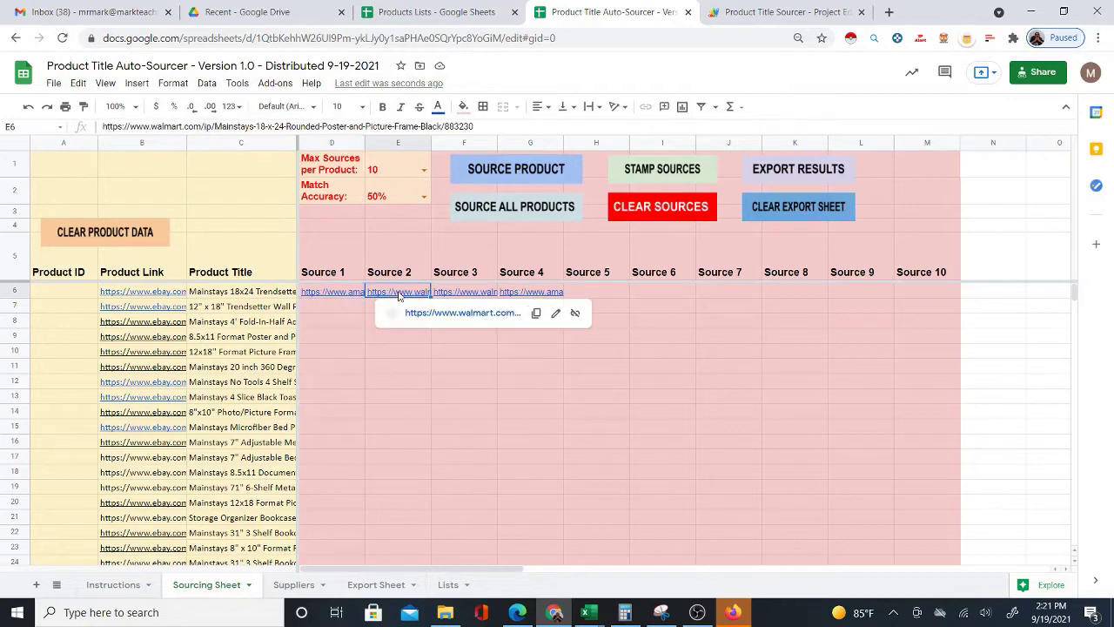
left_click(287, 585)
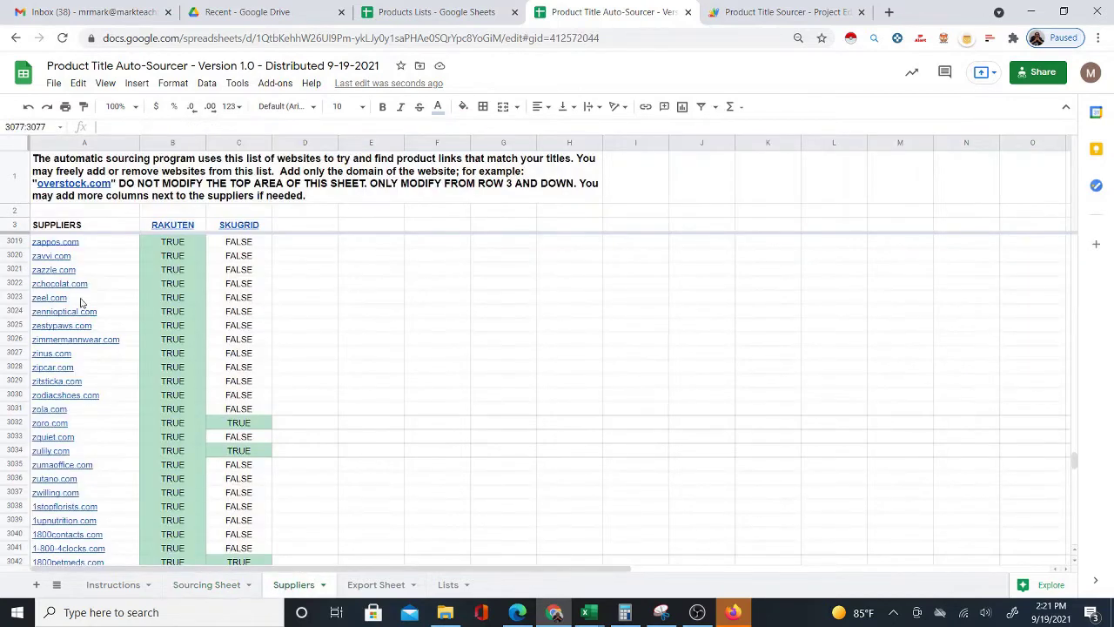
scroll(135, 383, "up", 10)
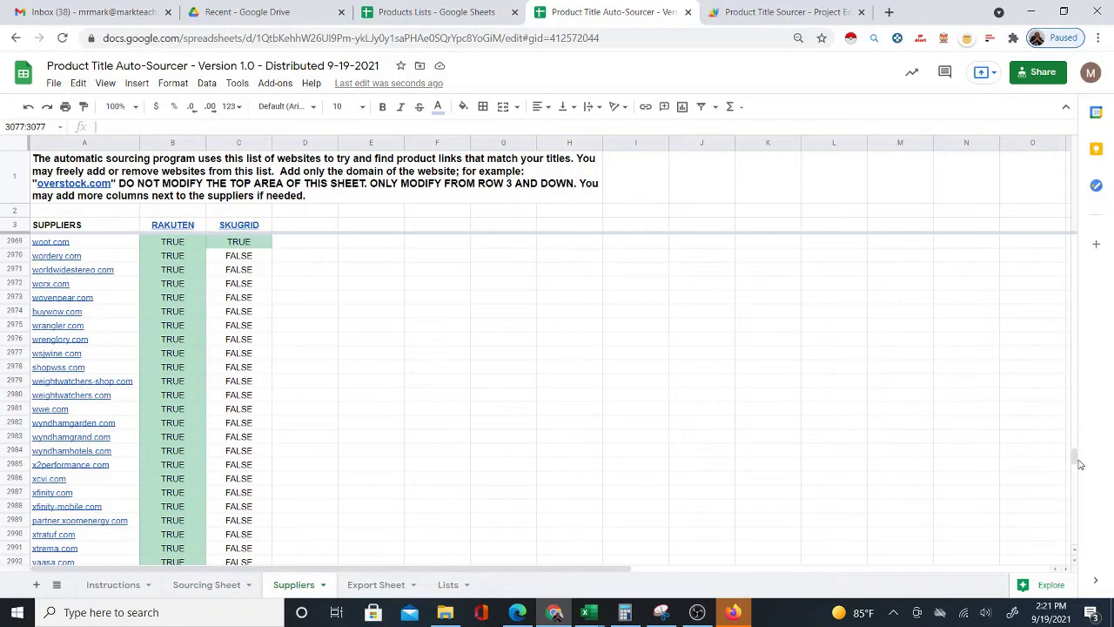
left_click_drag(1076, 461, 1075, 242)
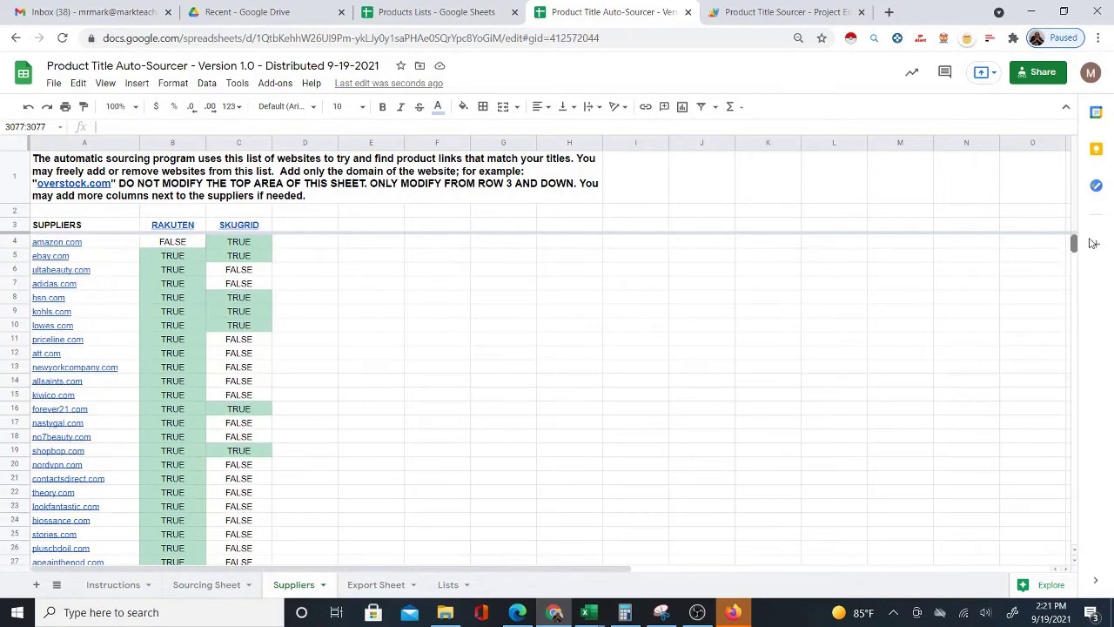
Open the eBay listing linked in row 6 of the Sourcing Sheet for the first product.
left_click(205, 584)
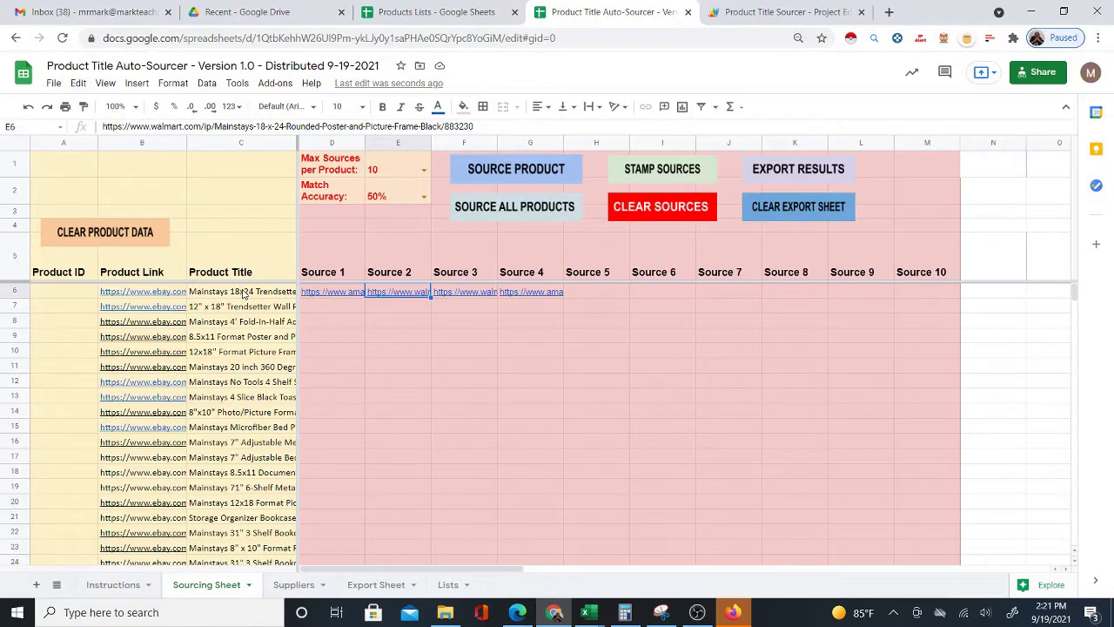
left_click(178, 294)
left_click(187, 313)
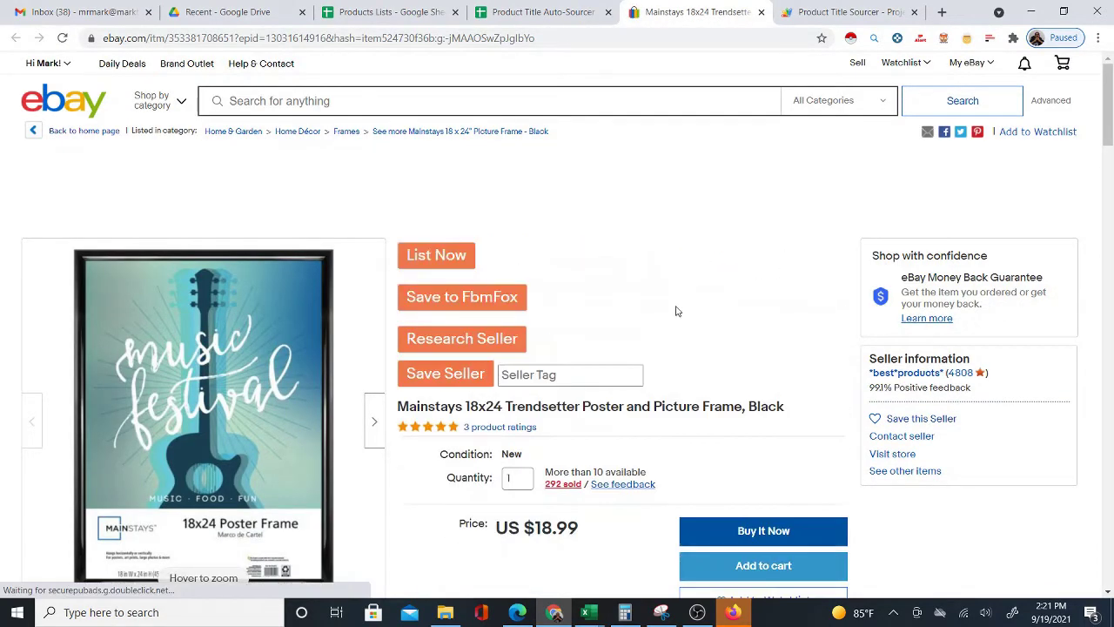
Open the Walmart link under Source 2 in row 6 and compare that product with the first product's eBay listing.
scroll(582, 423, "down", 2)
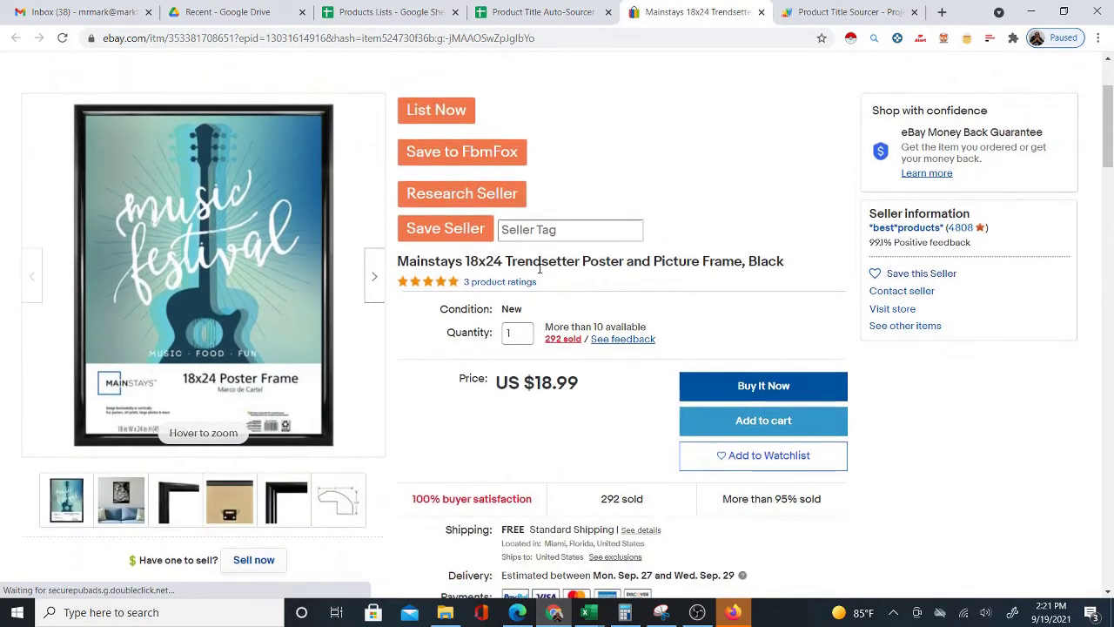
left_click(580, 14)
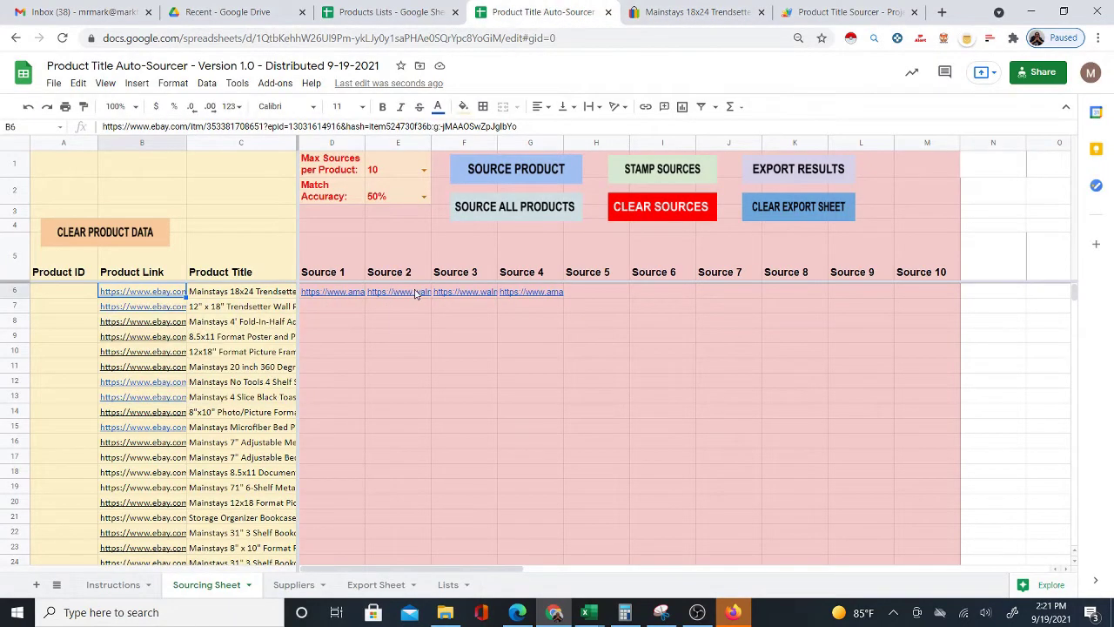
mouse_move(415, 293)
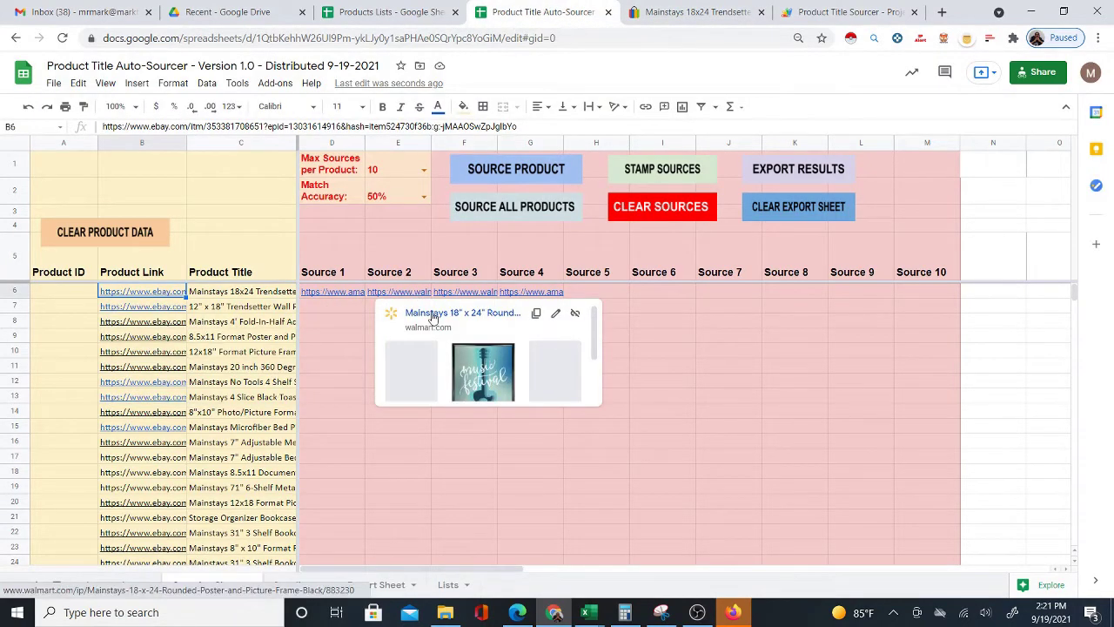
left_click(432, 316)
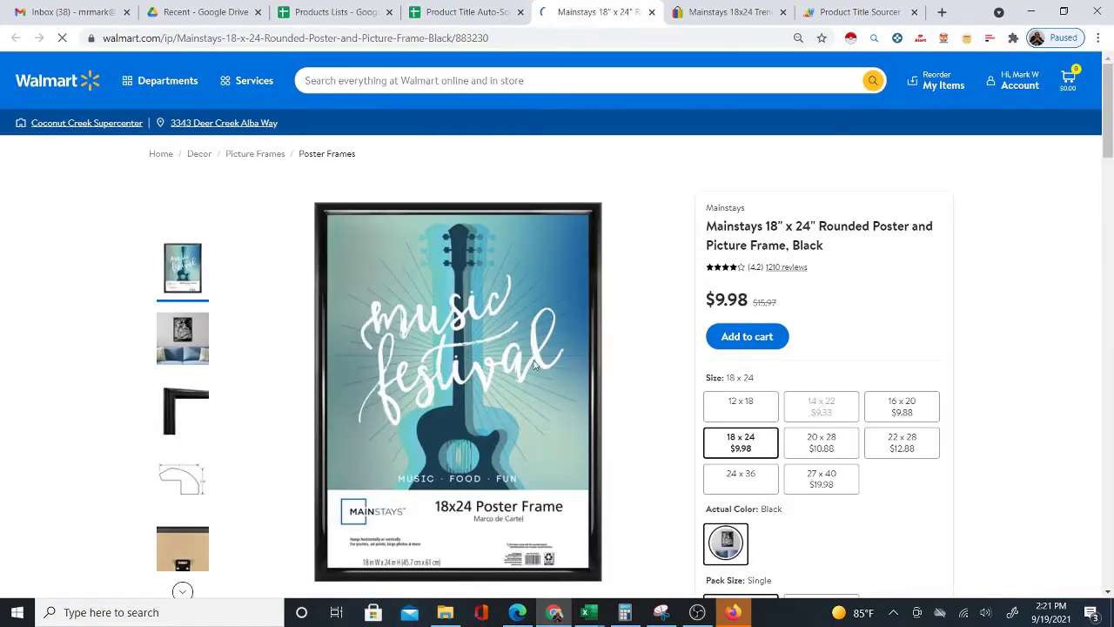
left_click(722, 12)
left_click(586, 16)
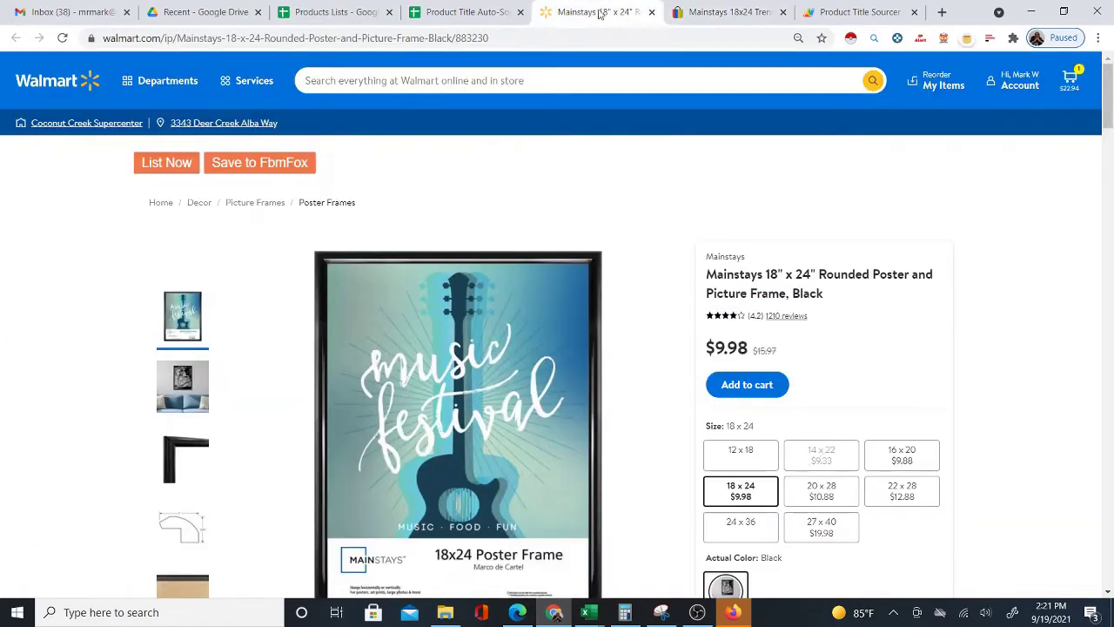
left_click(684, 12)
left_click(453, 14)
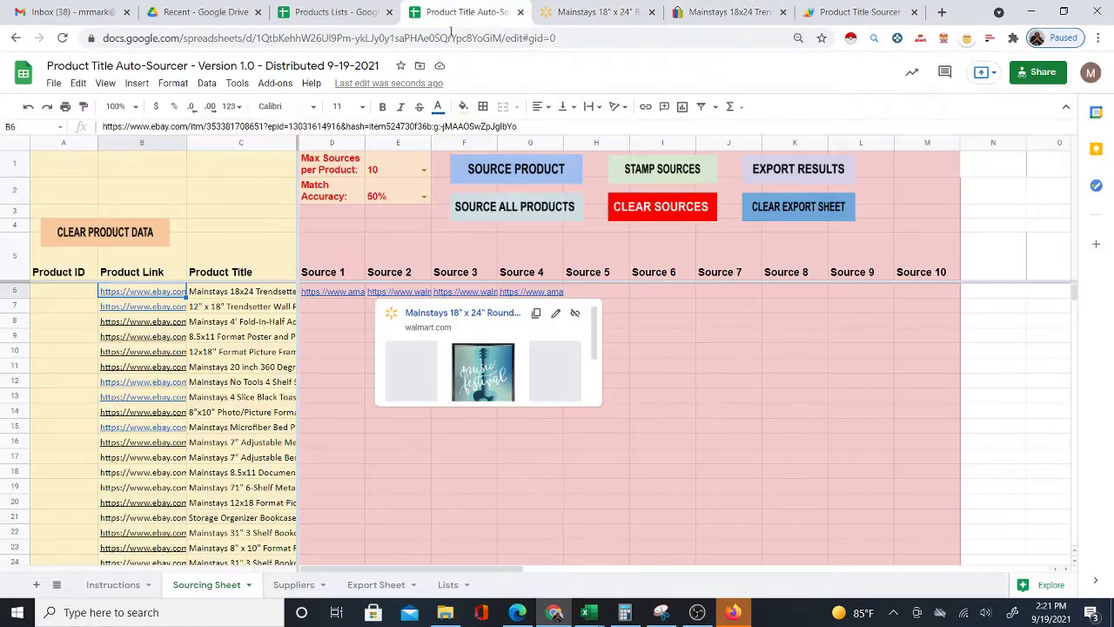
Source the second product into row 7 of the Sourcing Sheet, starting at cell D7.
left_click(332, 313)
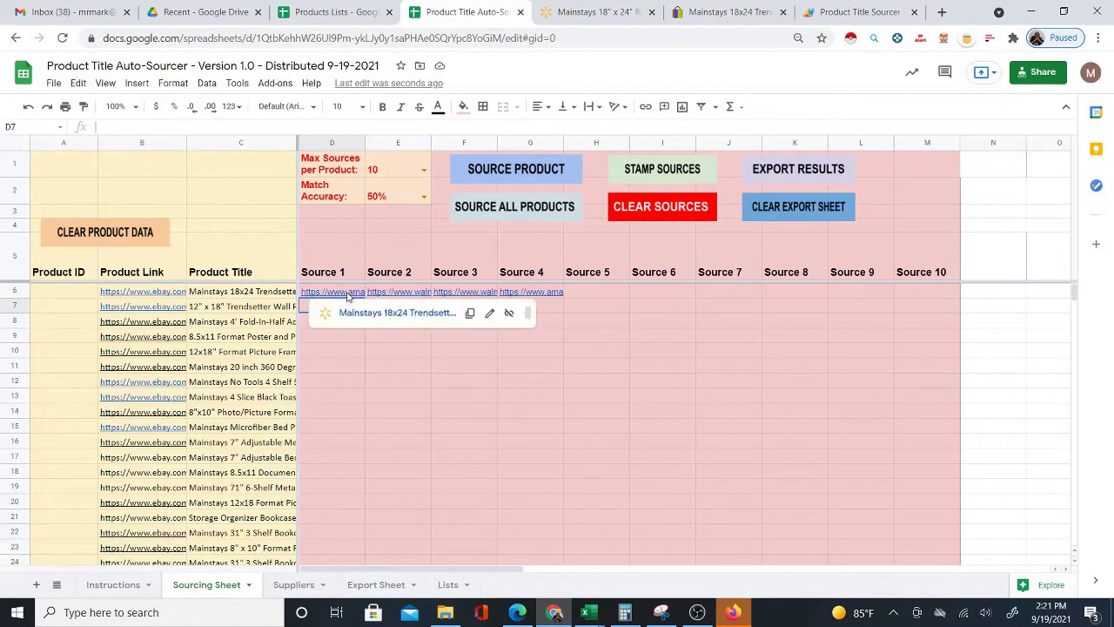
left_click(507, 174)
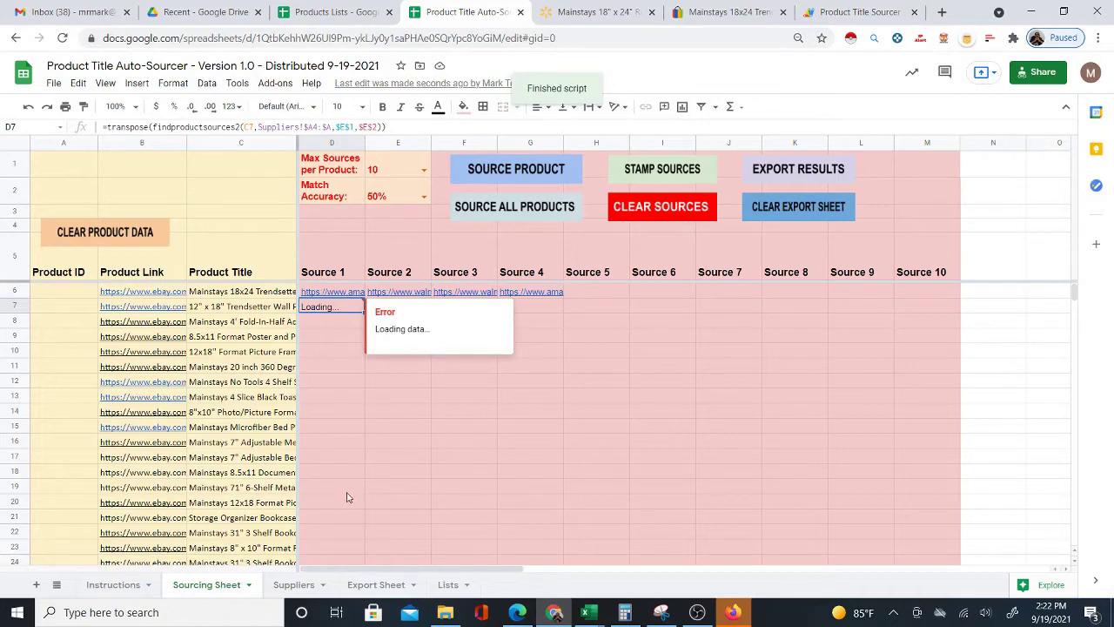
left_click(337, 322)
left_click(335, 306)
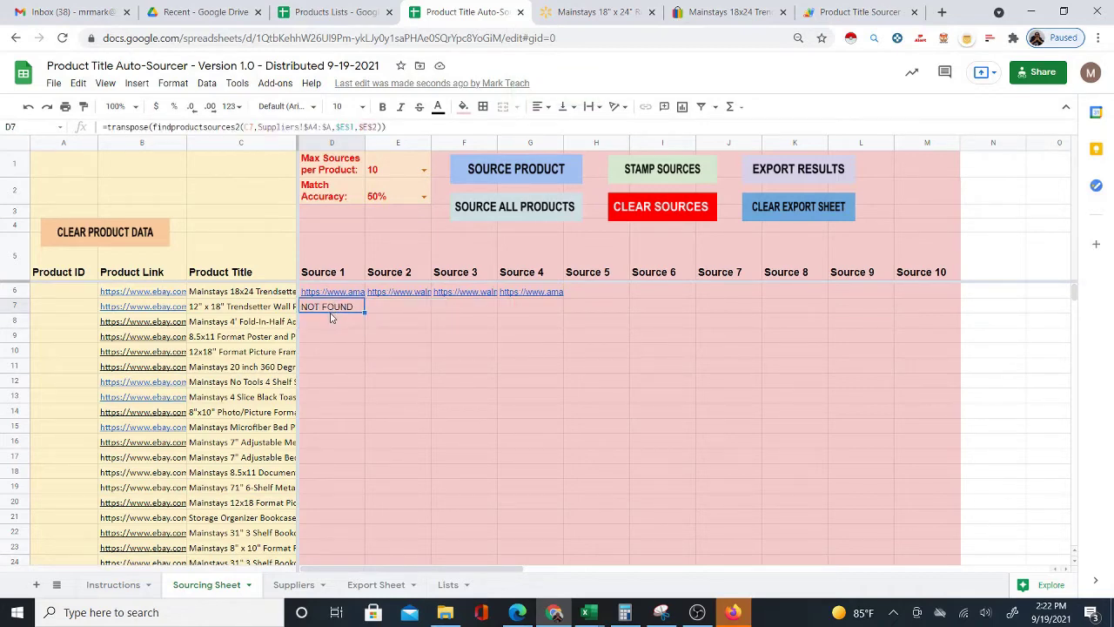
Open the eBay listing linked in row 7 of the Sourcing Sheet and examine the product's details.
left_click(154, 310)
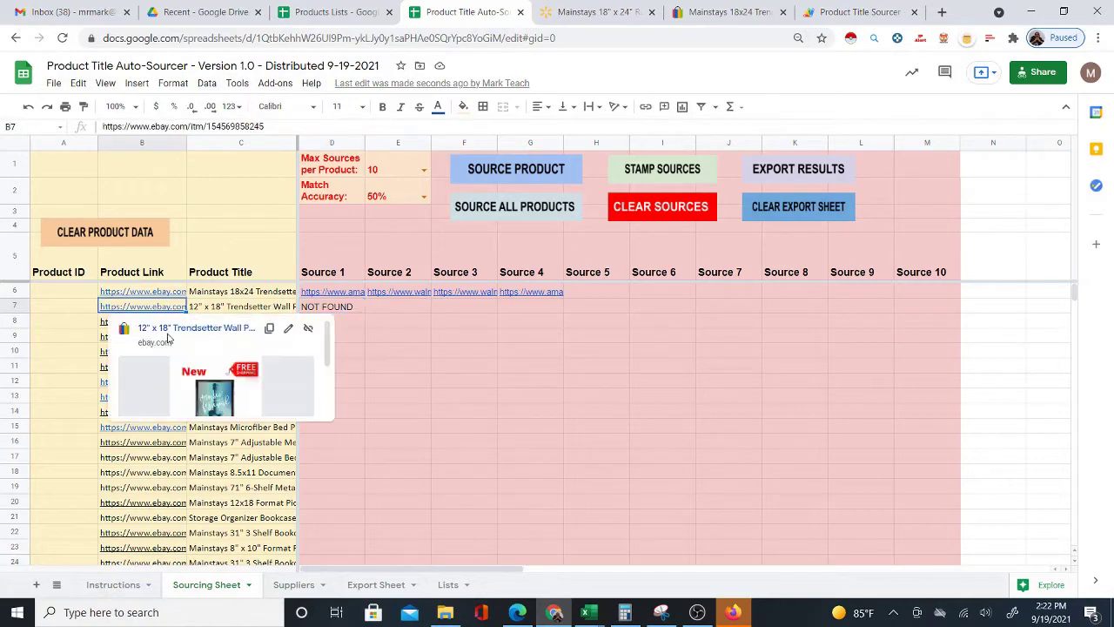
left_click(151, 338)
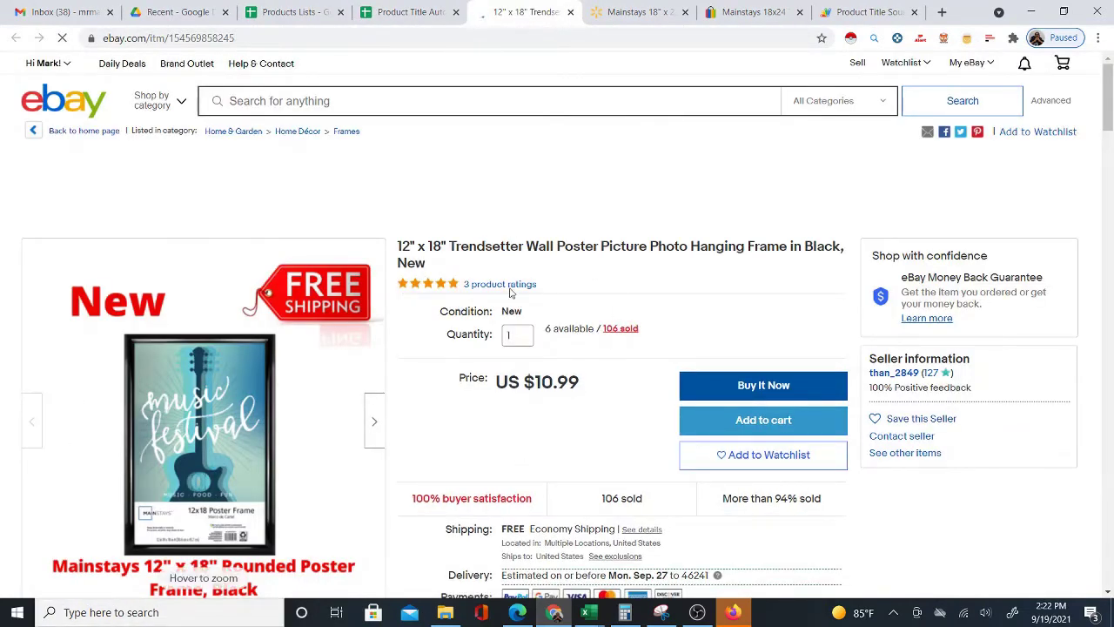
scroll(480, 293, "down", 2)
scroll(543, 276, "up", 1)
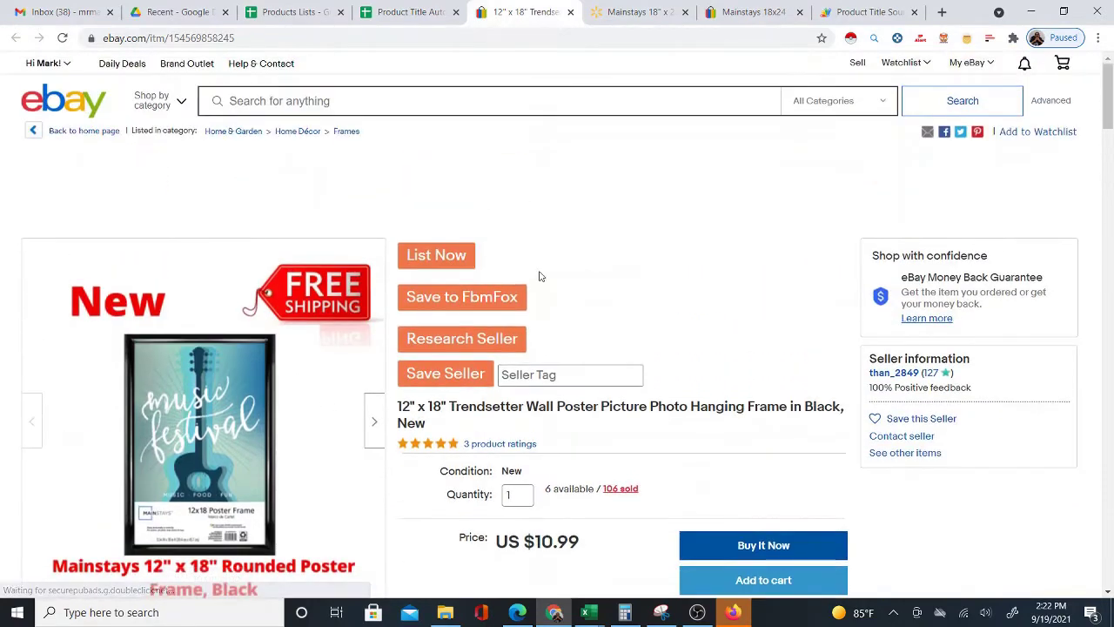
scroll(547, 352, "down", 2)
left_click(407, 12)
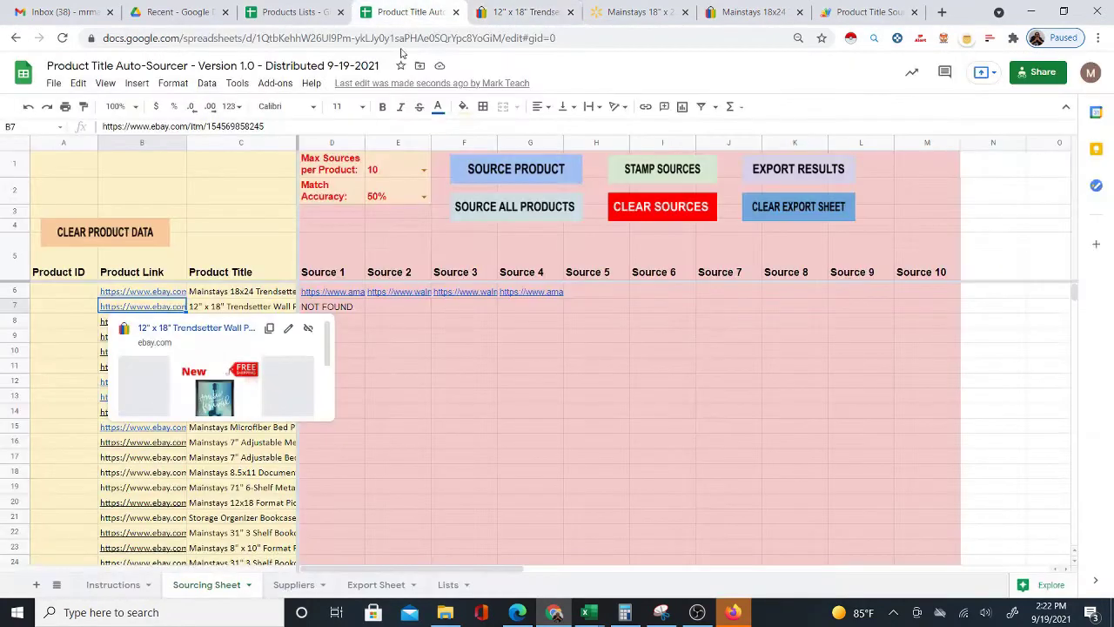
Highlight the full title on the 12" x 18" Trendsetter eBay listing and check it against the row 7 sourcing result.
left_click(500, 22)
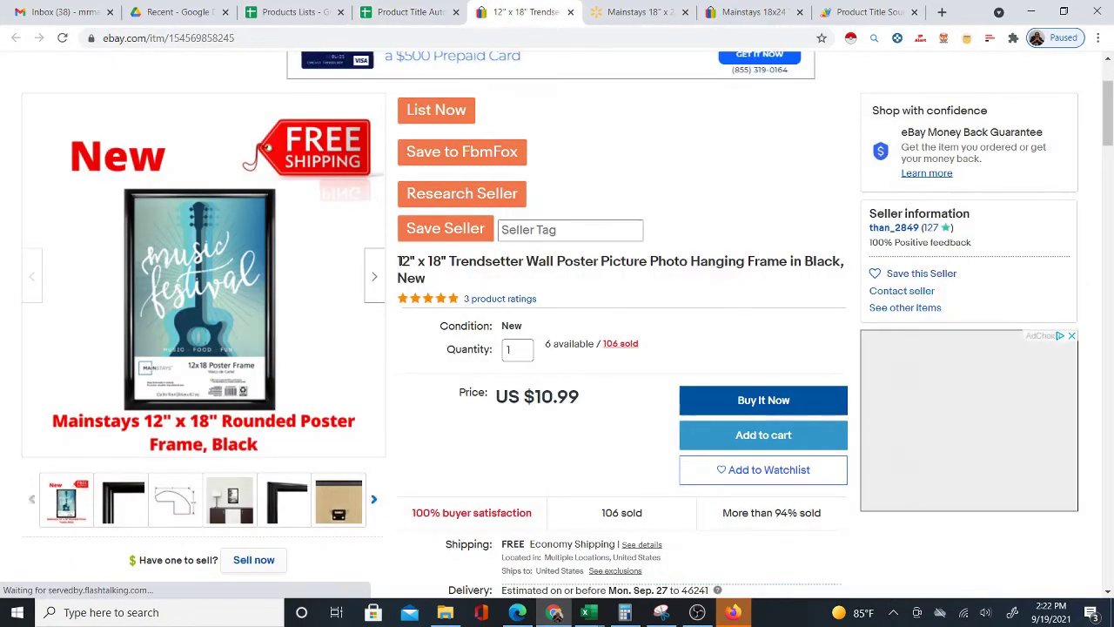
left_click_drag(402, 261, 429, 280)
left_click(418, 263)
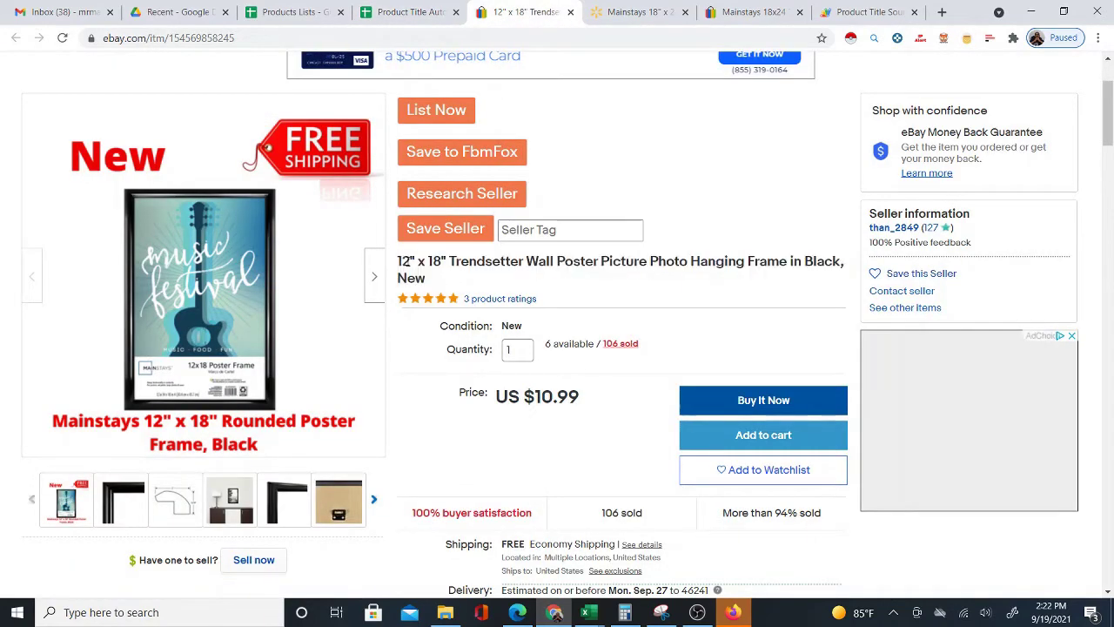
triple_click(398, 262)
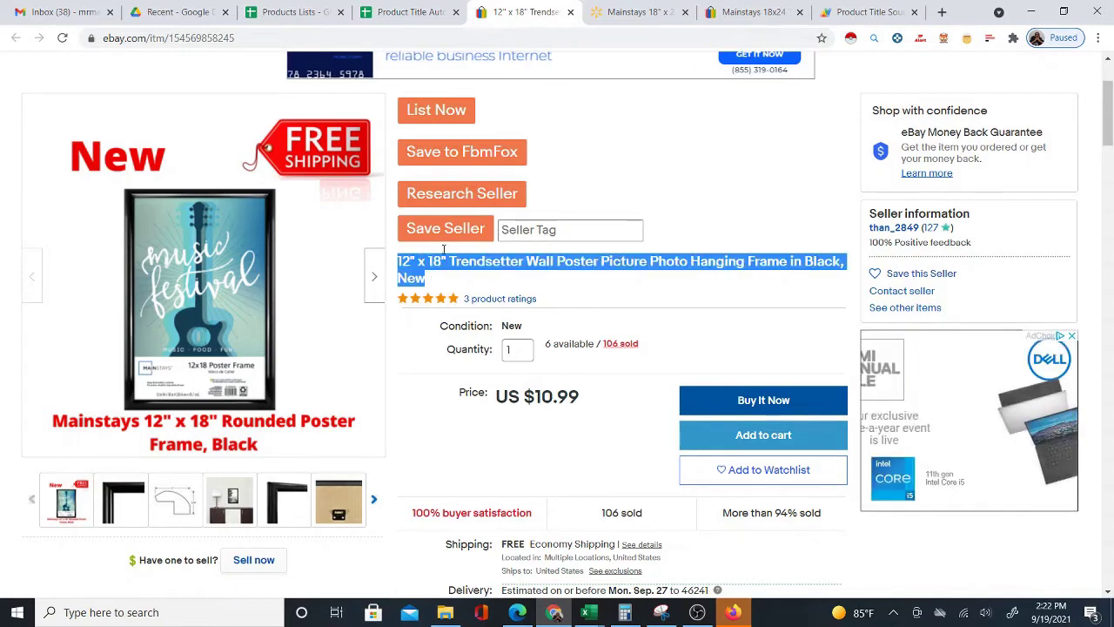
left_click(423, 11)
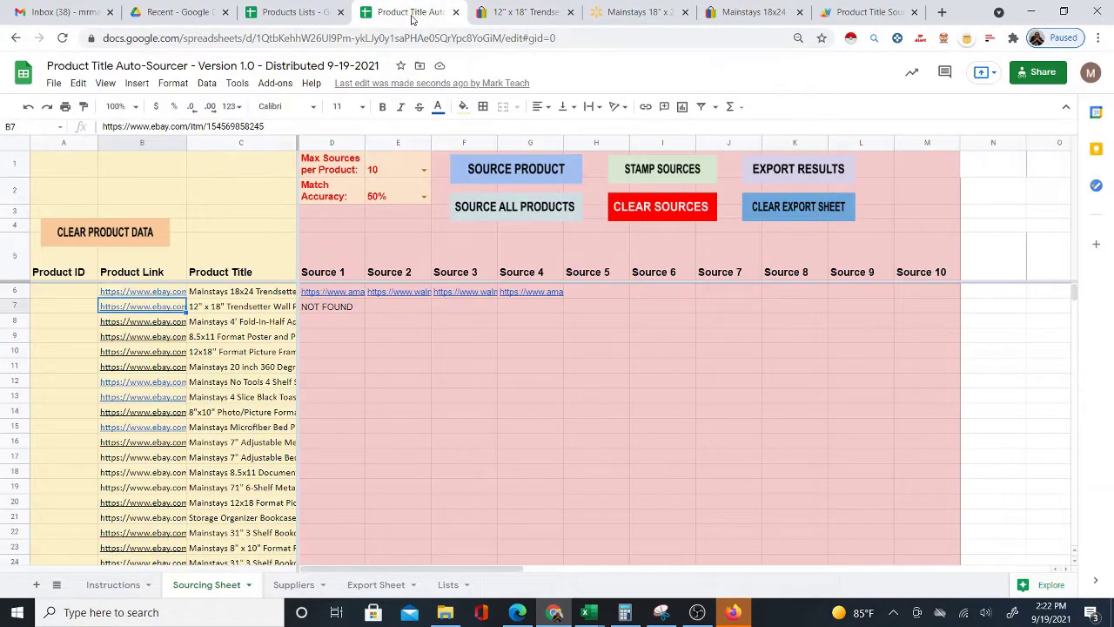
left_click(521, 13)
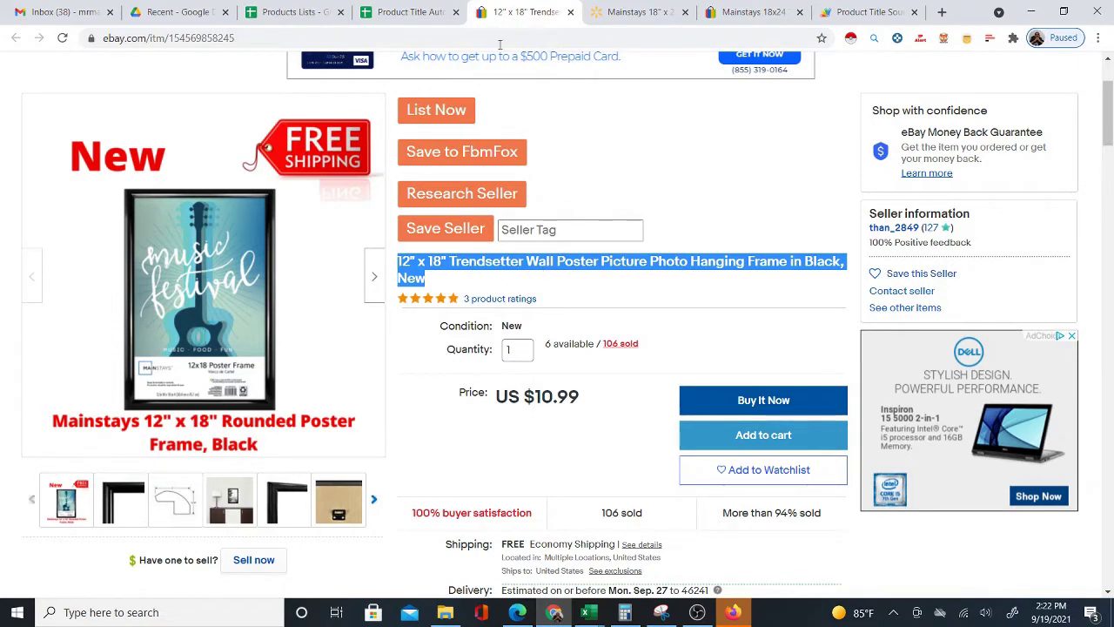
left_click(430, 16)
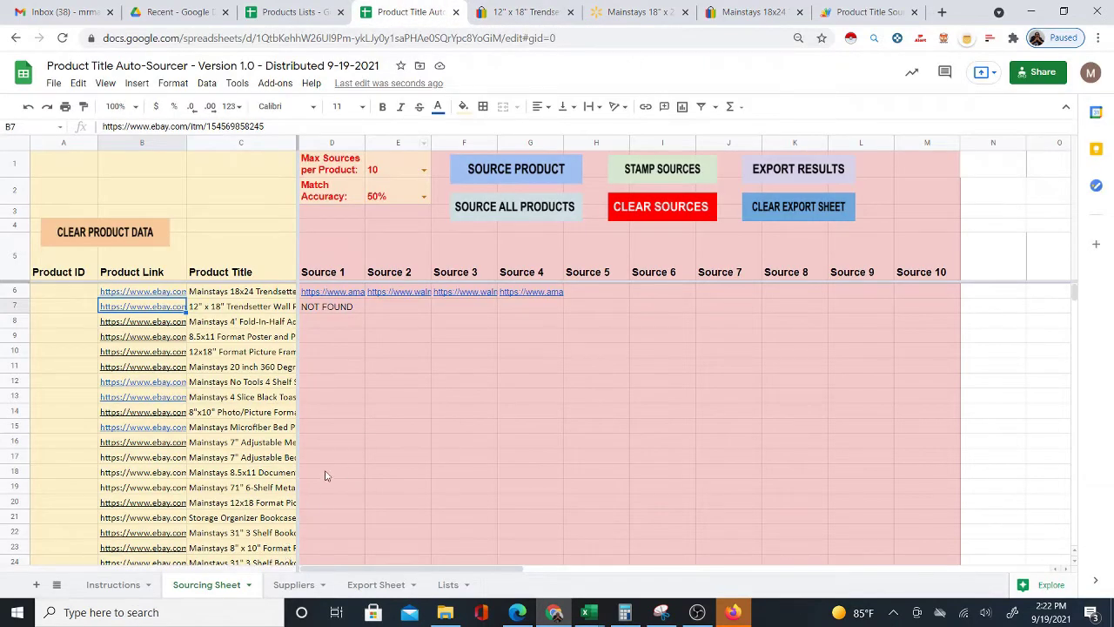
Source all remaining products in the Sourcing Sheet, starting at cell D8.
left_click(346, 322)
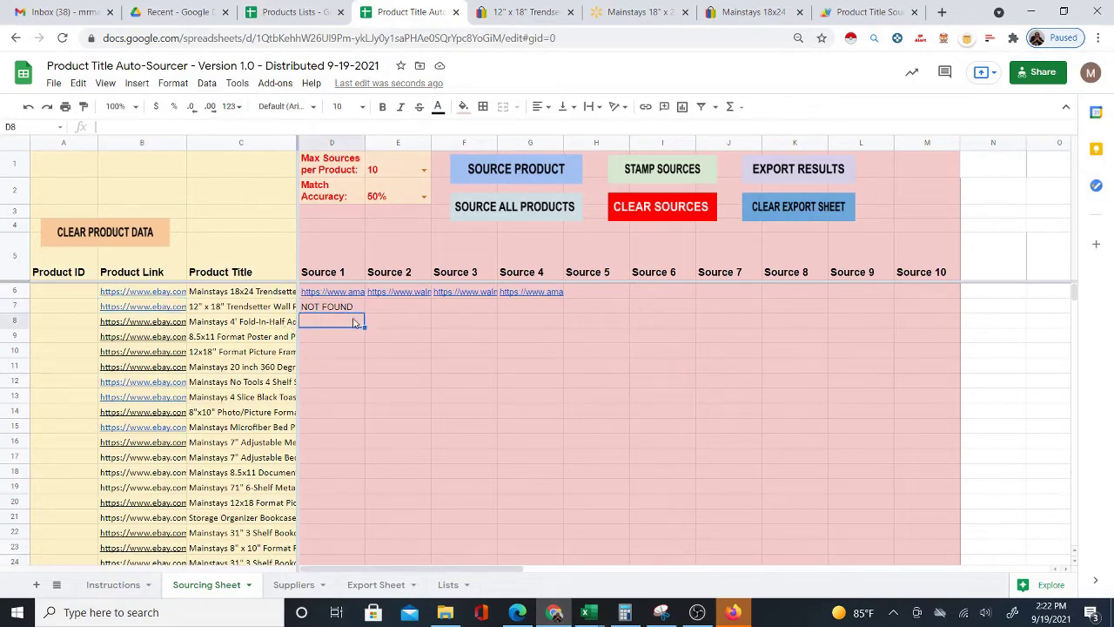
left_click(485, 216)
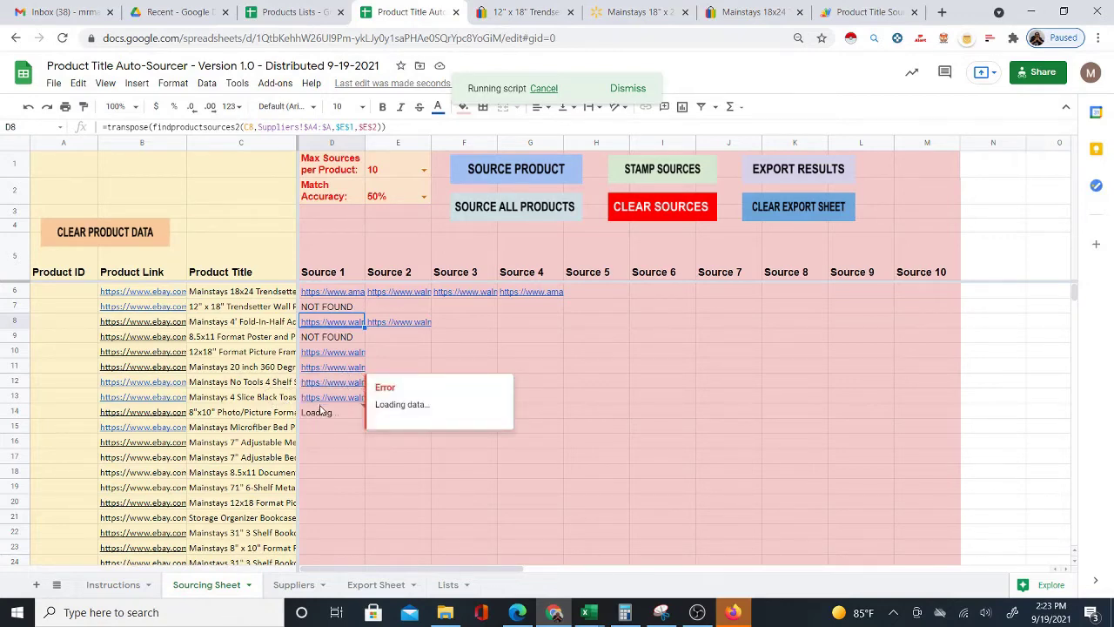
left_click(424, 353)
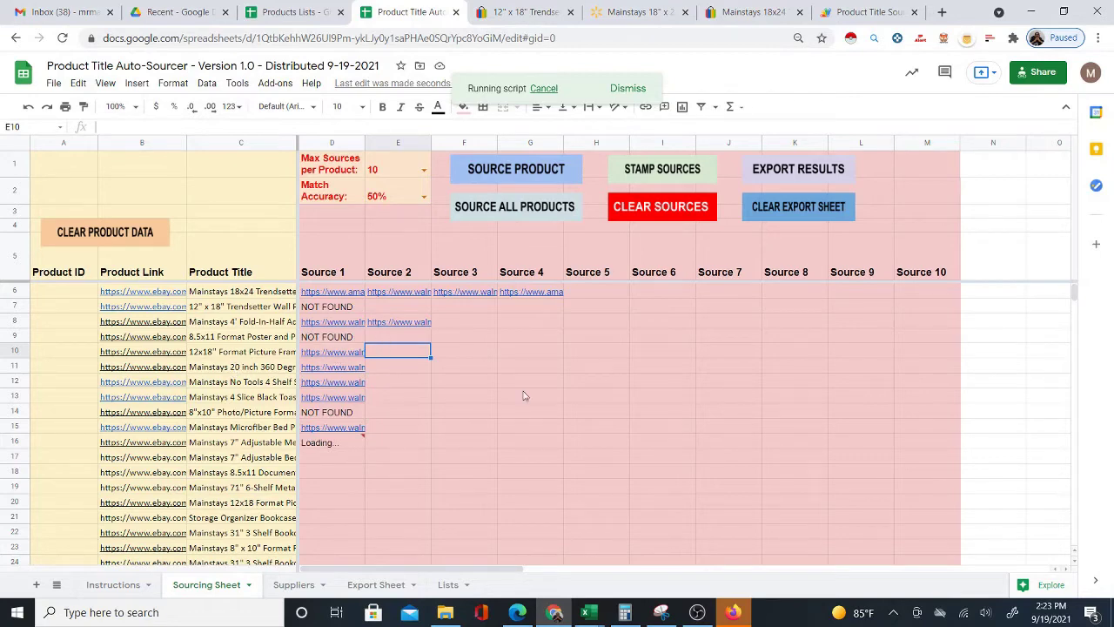
Open the eBay listing and the Walmart source link for the 12x18" Format Picture Frame in row 10.
left_click(139, 351)
left_click(165, 373)
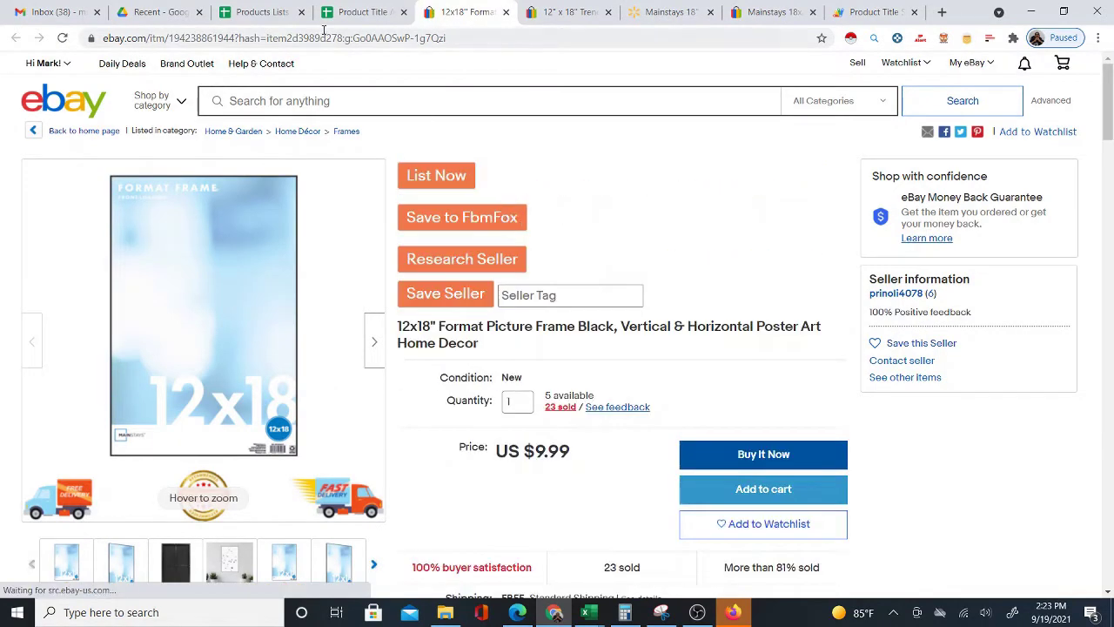
left_click(359, 13)
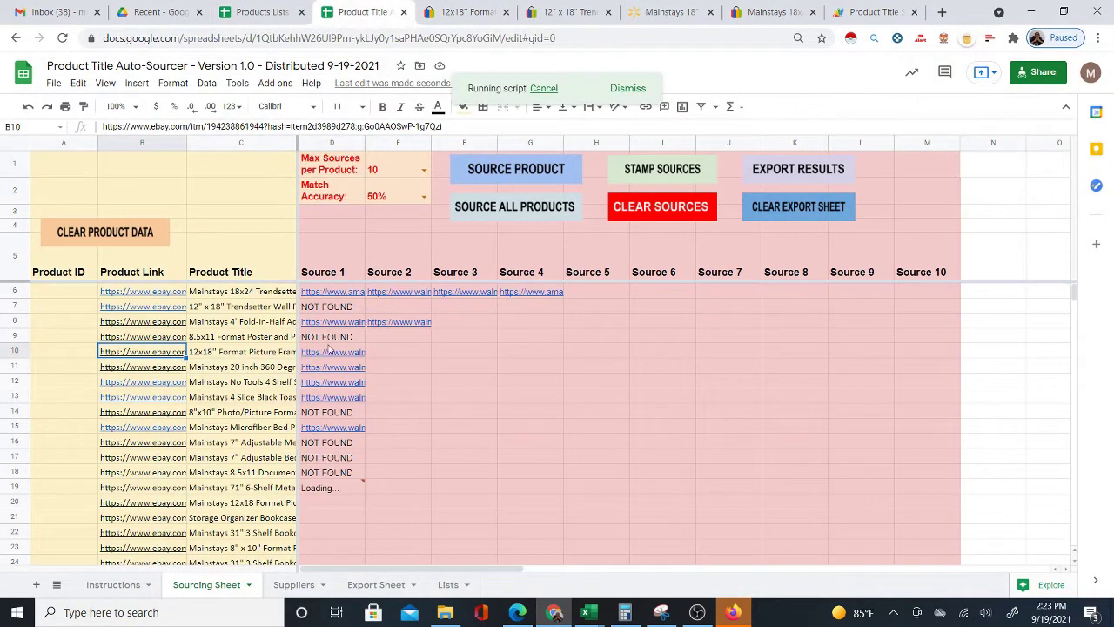
left_click(362, 373)
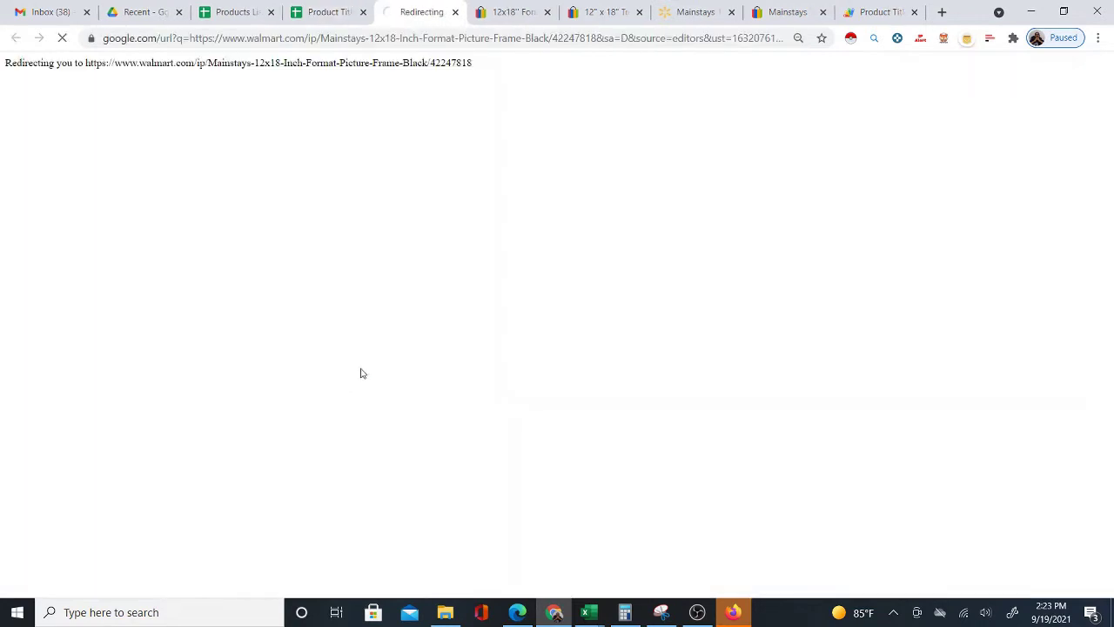
Highlight the 12x18" Format Picture Frame's full eBay title and compare the listing's title, picture and price with the Walmart product page.
left_click(513, 12)
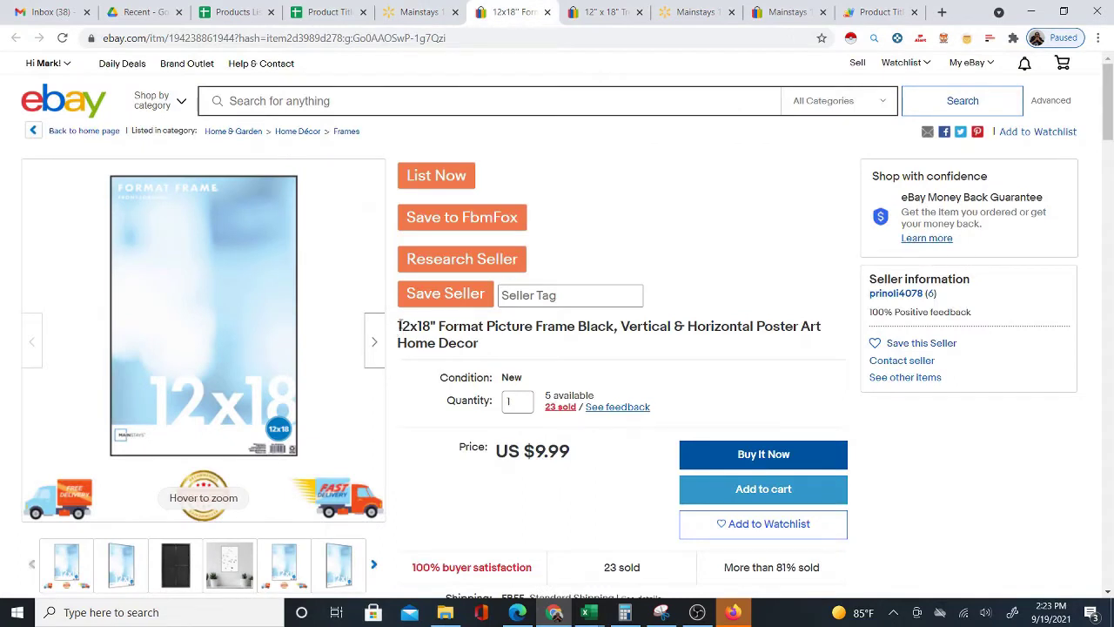
left_click_drag(398, 325, 505, 348)
left_click(484, 344)
left_click_drag(399, 325, 500, 347)
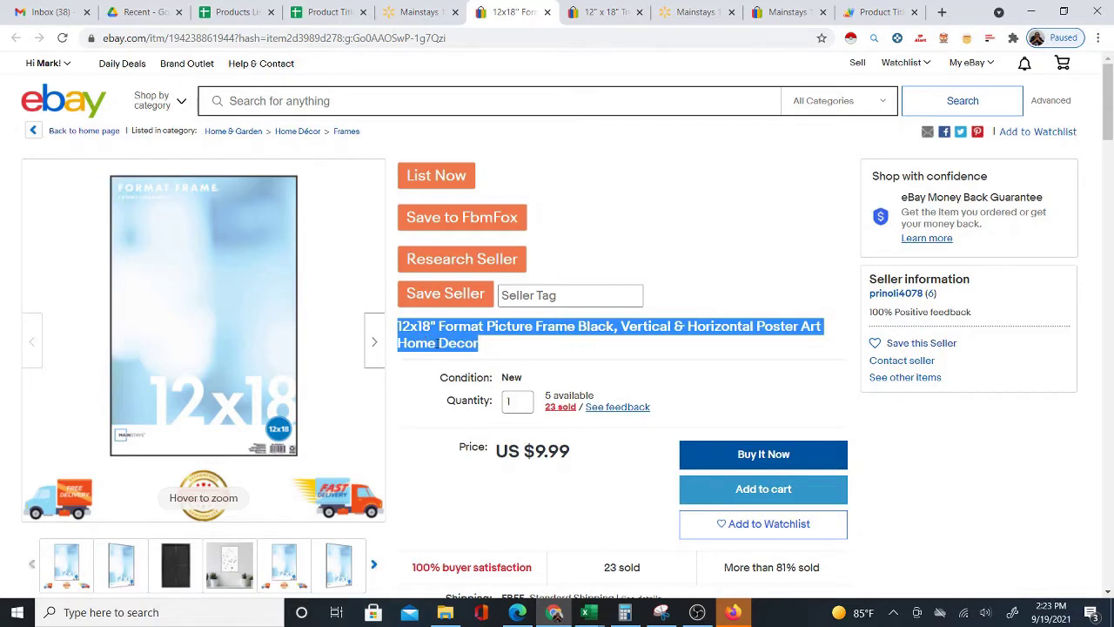
left_click(405, 14)
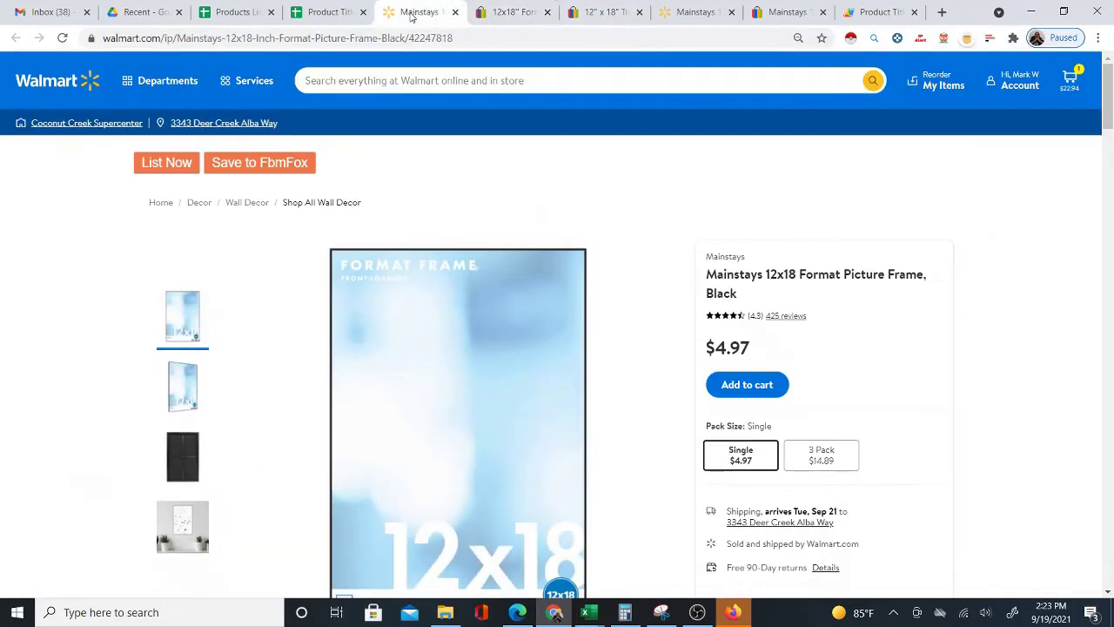
scroll(684, 217, "down", 1)
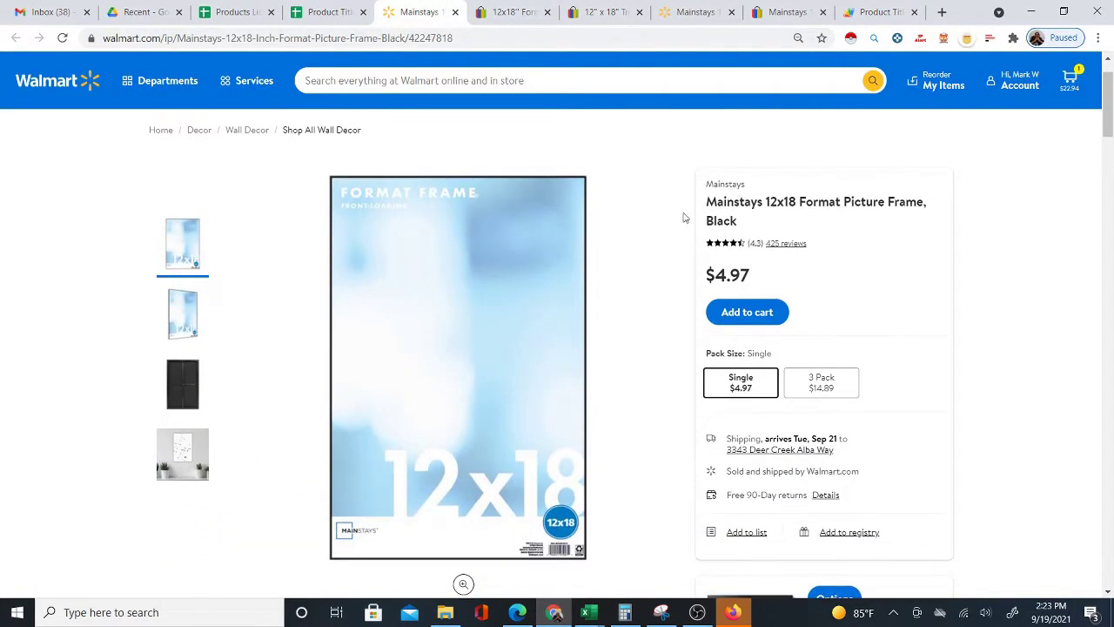
left_click(505, 12)
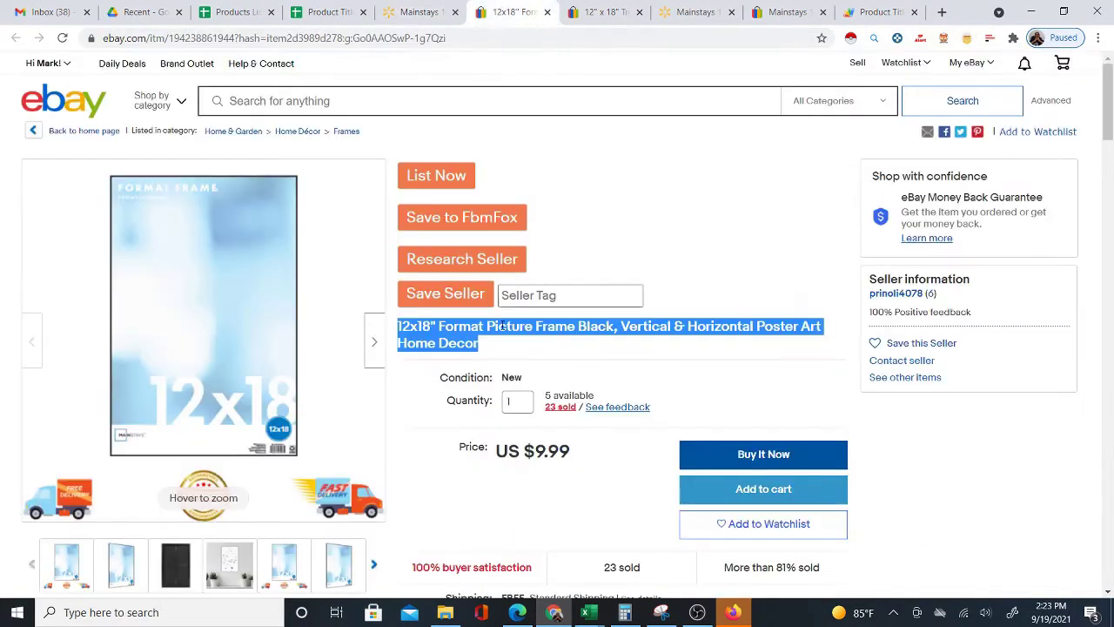
left_click(421, 14)
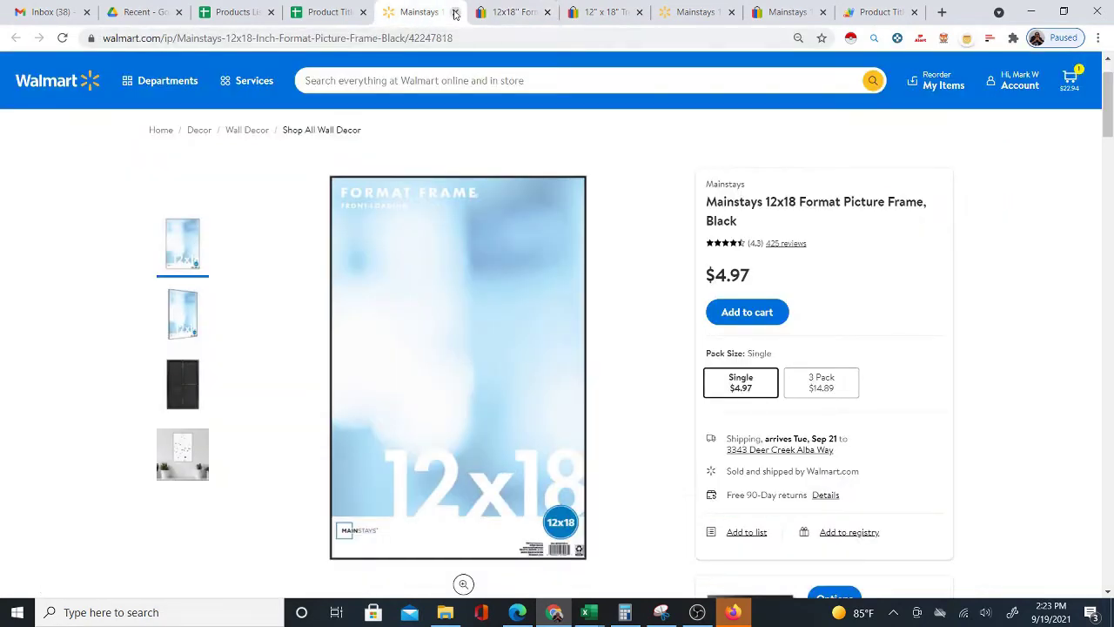
Close all the opened eBay and Walmart product pages and the Apps Script project, returning to the Product Title Auto-Sourcer spreadsheet.
left_click(455, 12)
left_click(454, 12)
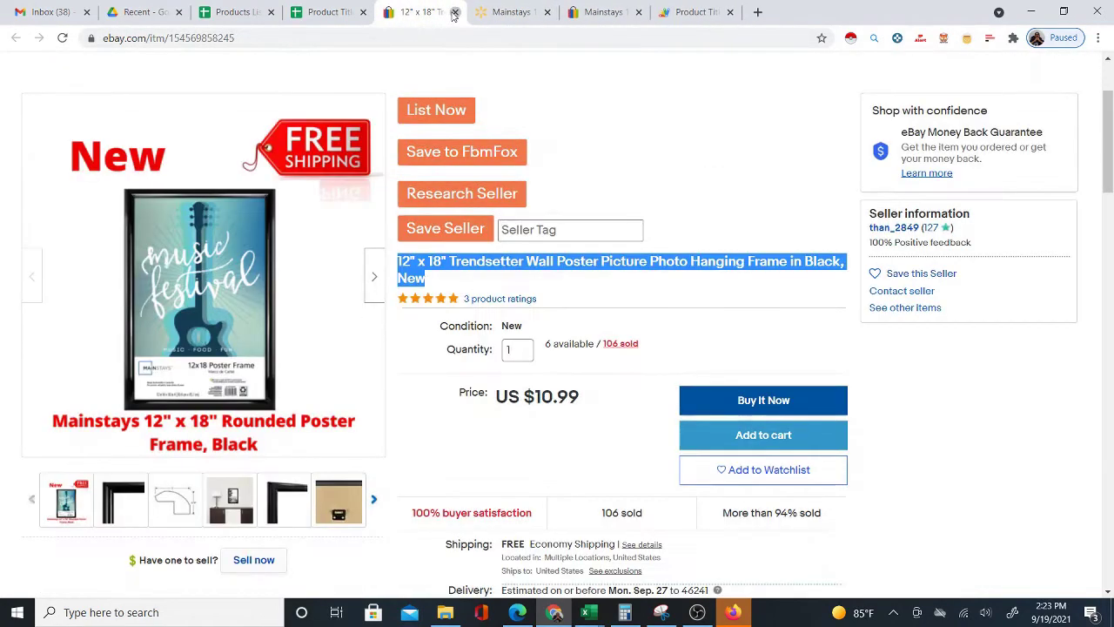
left_click(455, 12)
left_click(454, 12)
left_click(453, 12)
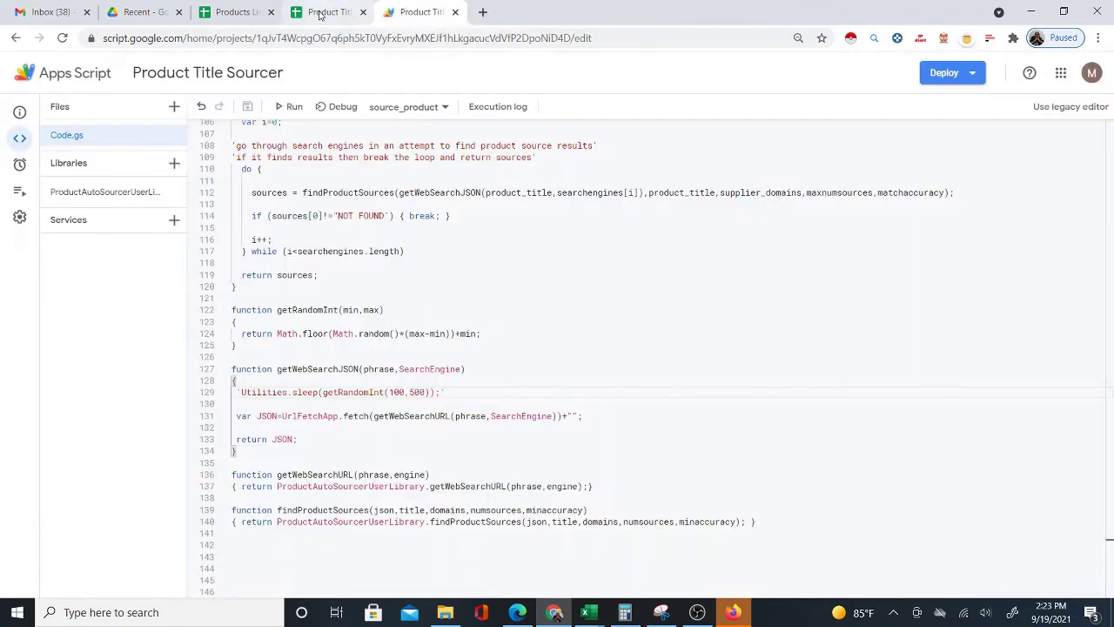
left_click(324, 12)
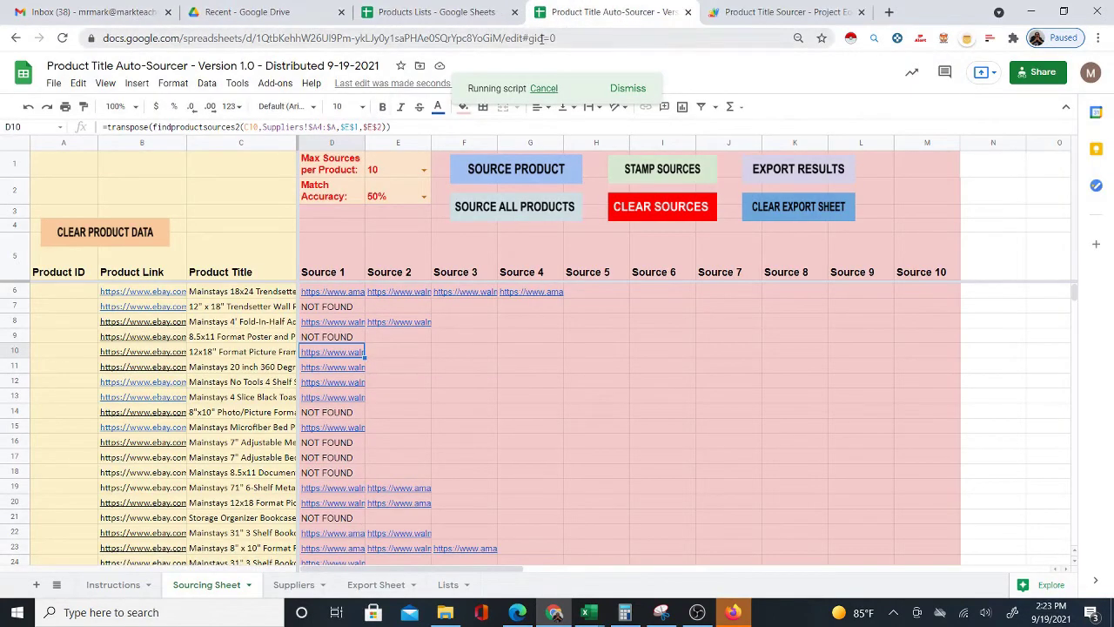
left_click(862, 13)
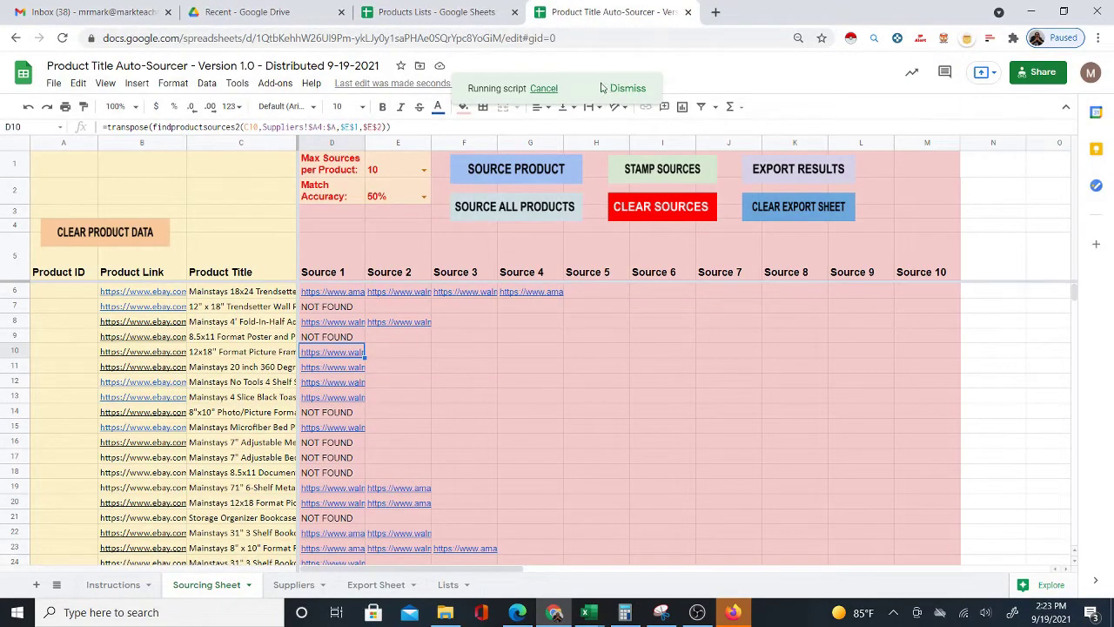
Open the eBay listing and the Walmart source link for the Mainstays 20 inch 360 Degree Pivot floor fan in row 11.
mouse_move(171, 369)
left_click(186, 391)
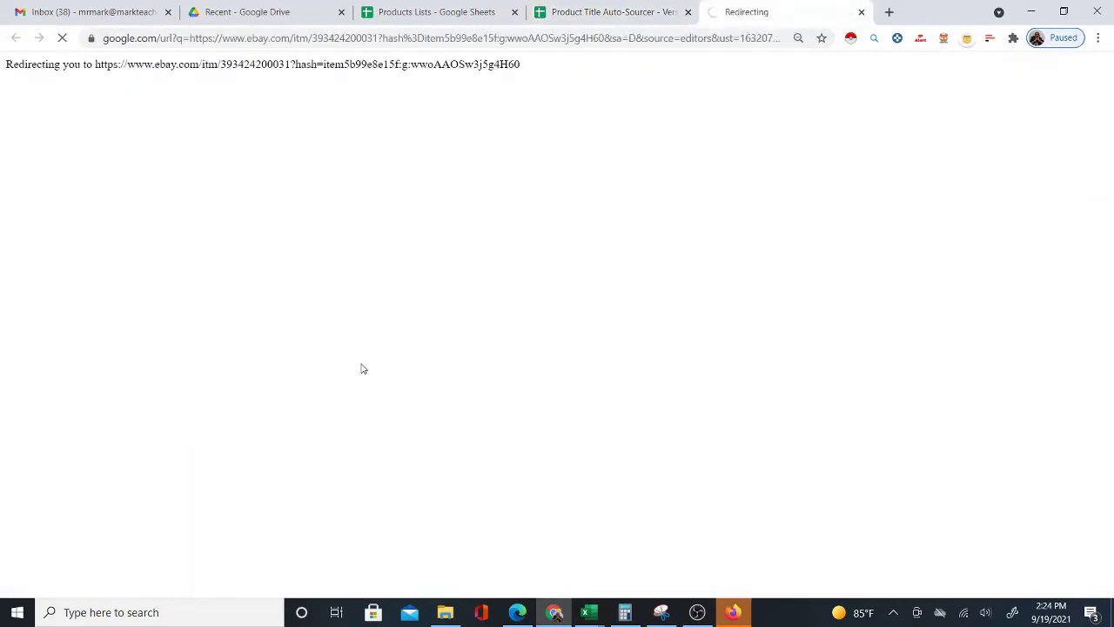
left_click(590, 12)
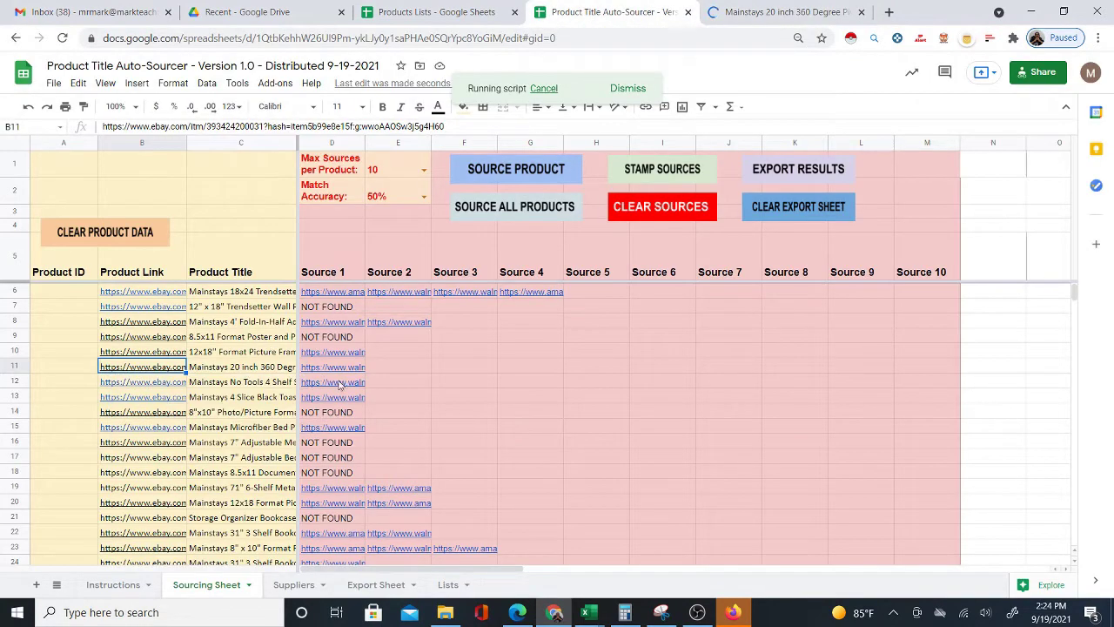
mouse_move(352, 373)
left_click(363, 404)
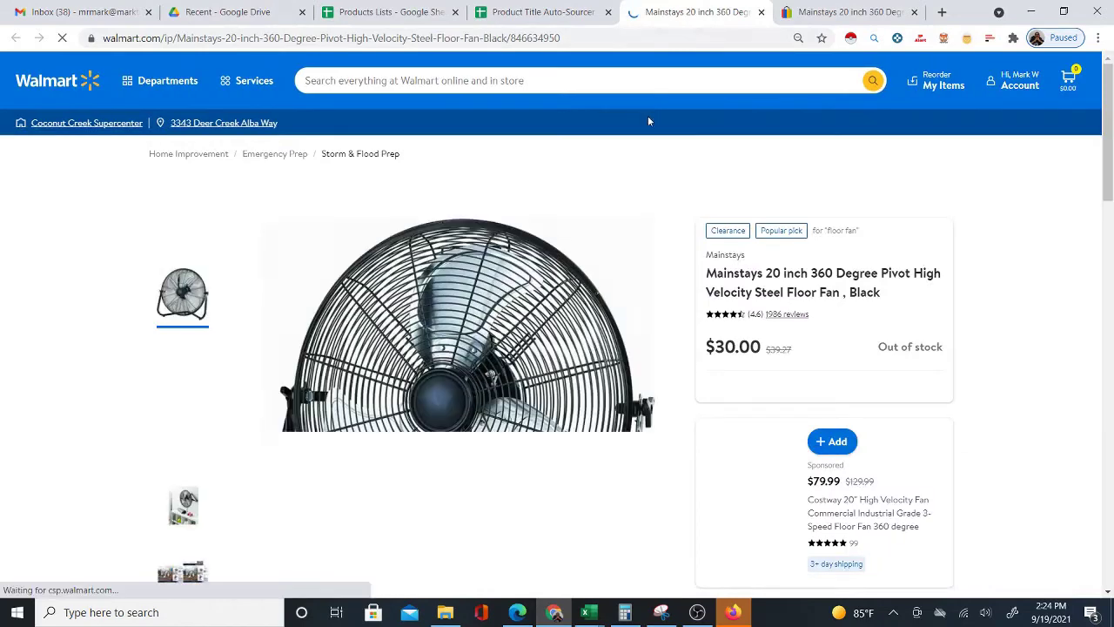
Compare the floor fan's title, picture and price between its eBay listing and the Walmart product page.
left_click(811, 11)
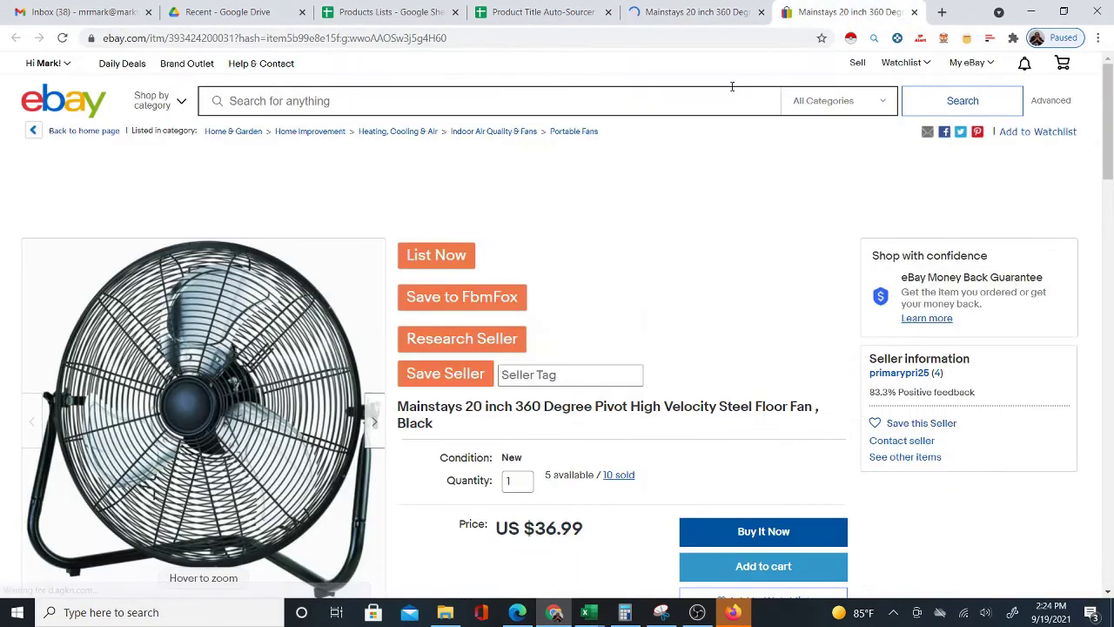
left_click(670, 12)
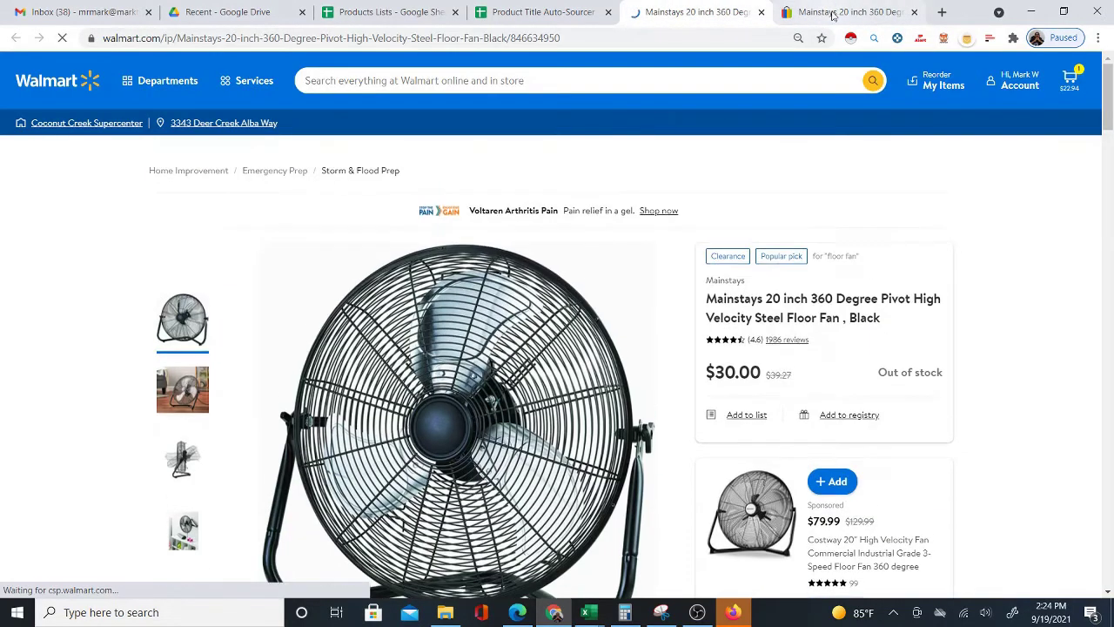
left_click(831, 13)
scroll(455, 409, "down", 1)
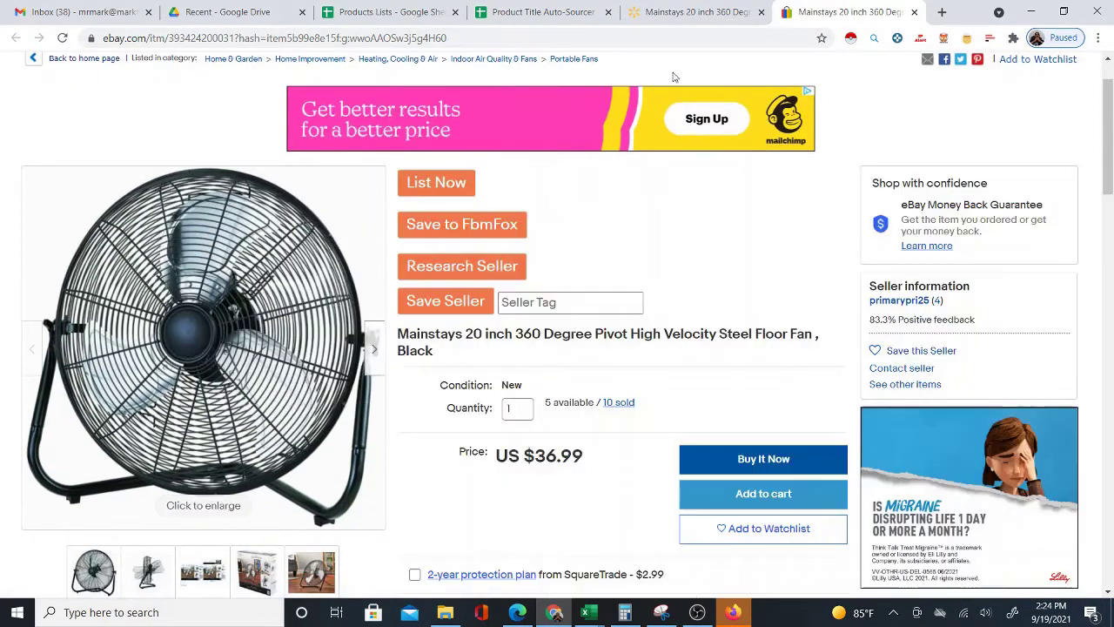
left_click(690, 10)
scroll(720, 283, "down", 2)
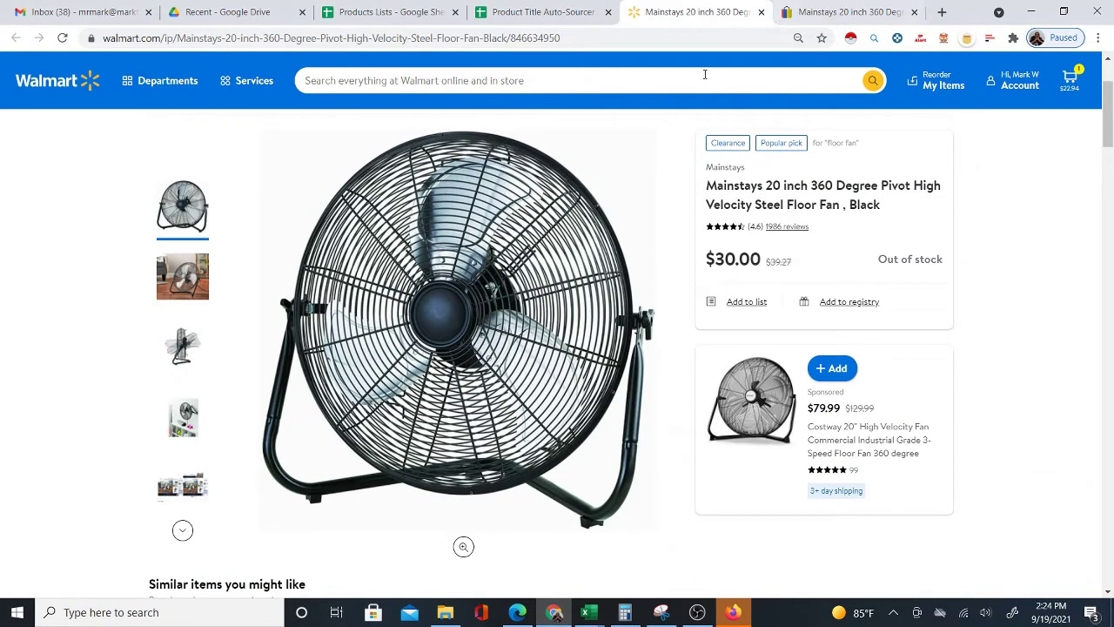
left_click(807, 14)
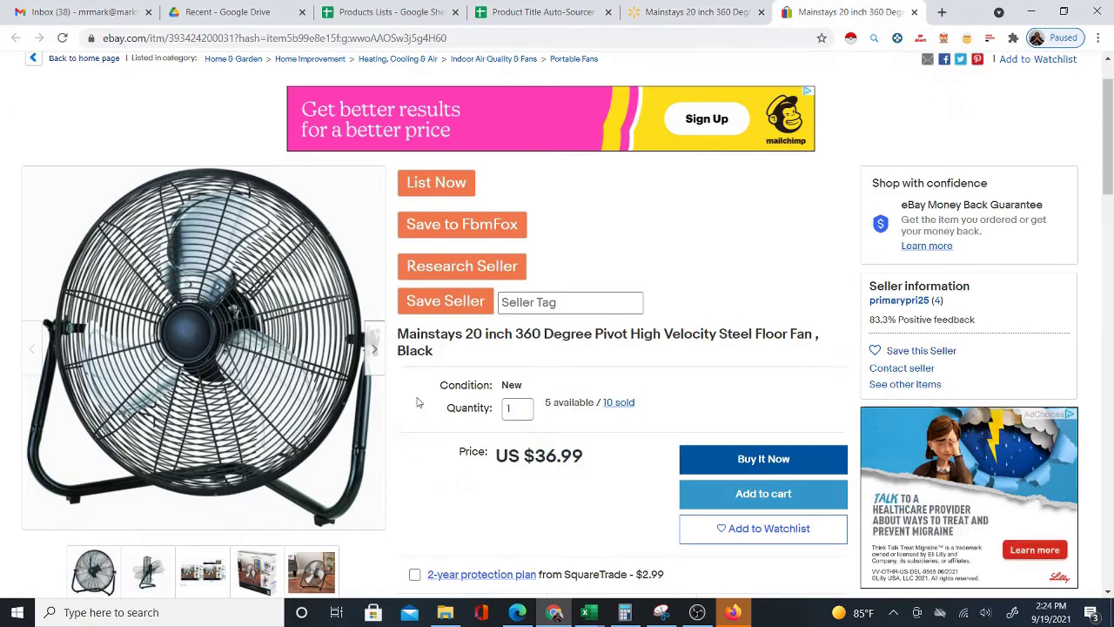
left_click(679, 13)
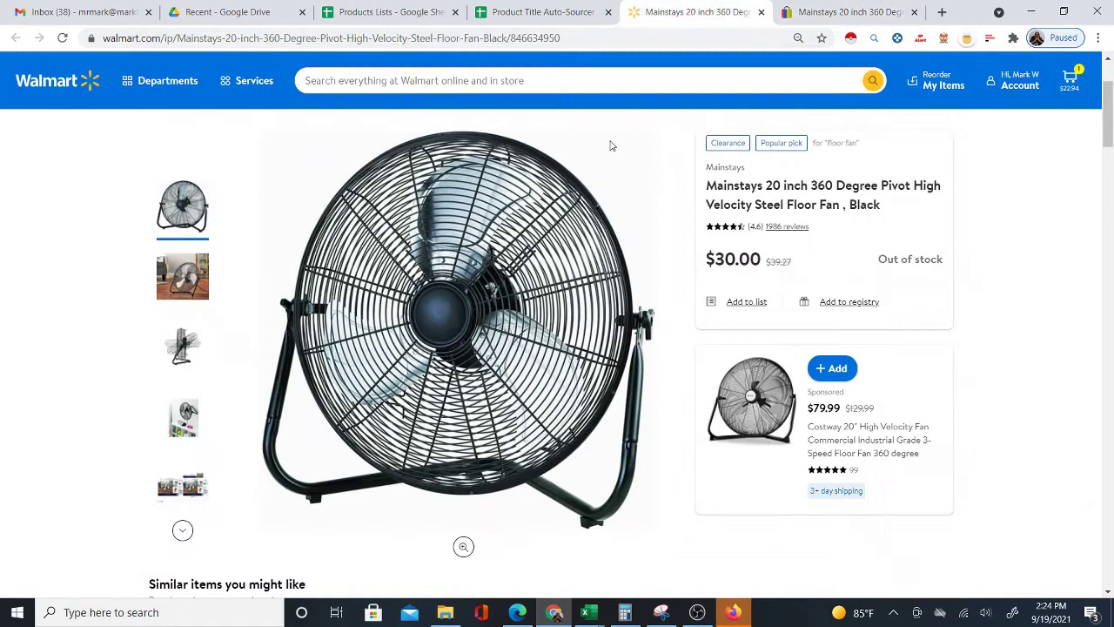
left_click(517, 12)
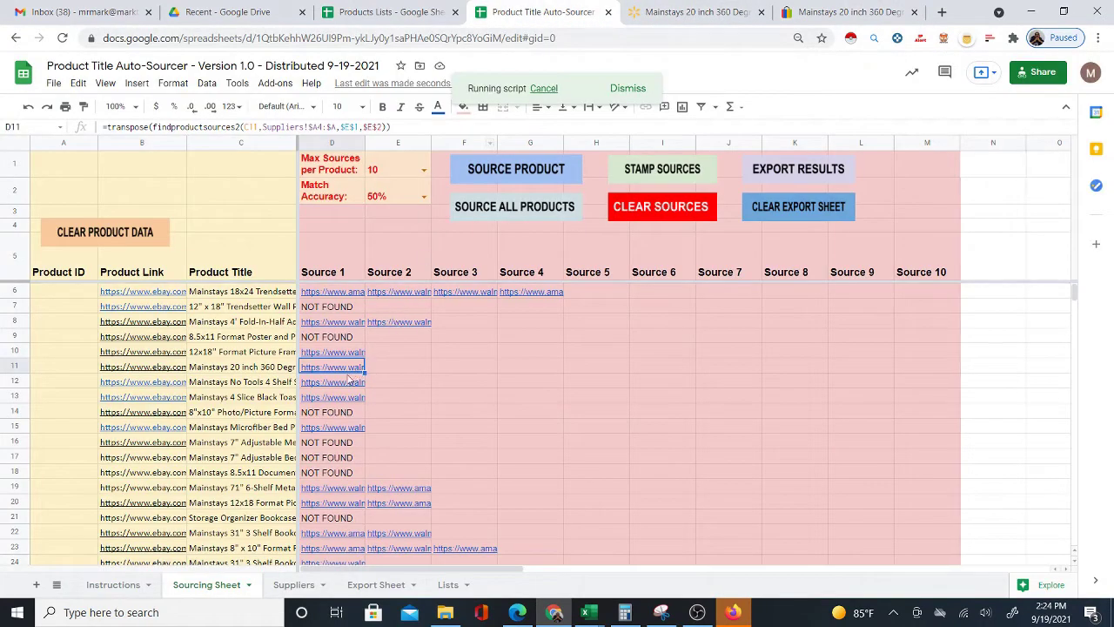
left_click(860, 8)
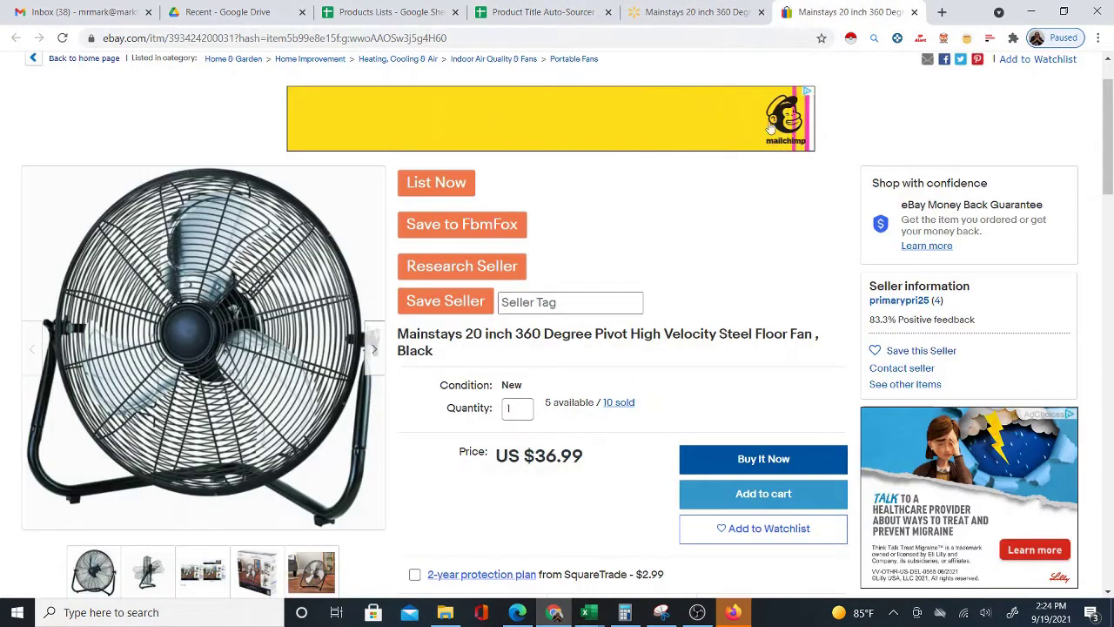
left_click(677, 14)
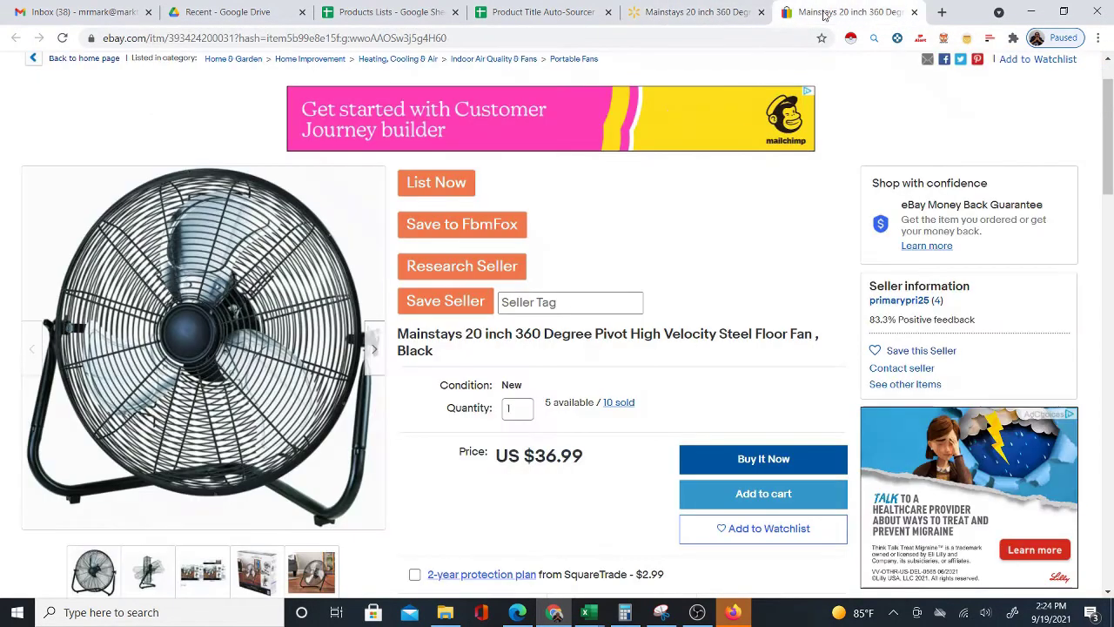
left_click(840, 12)
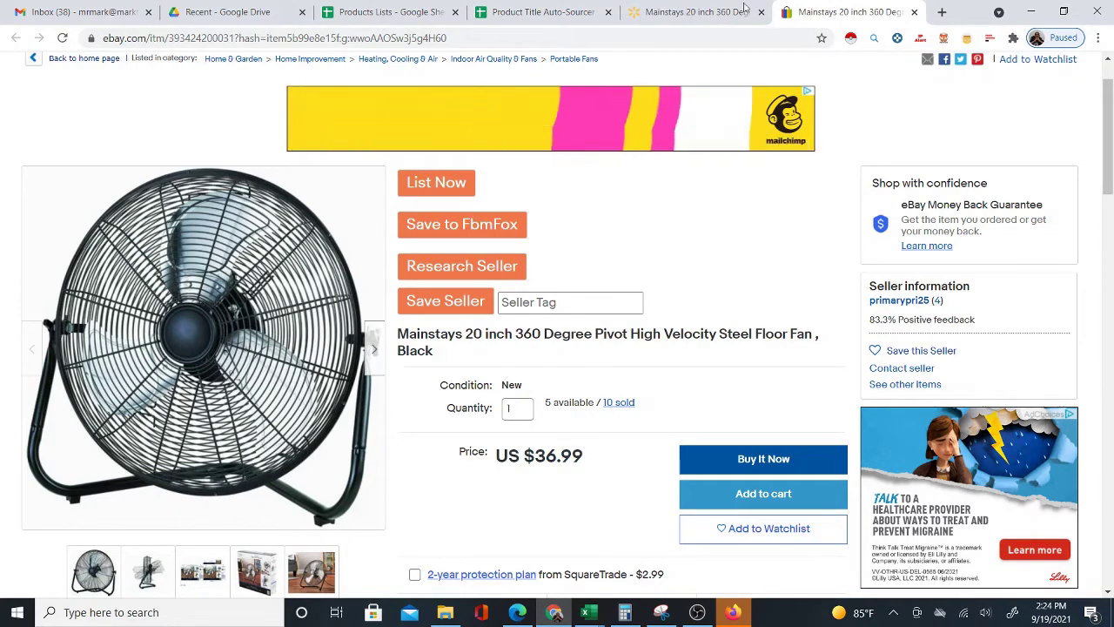
Open the eBay listing and Walmart source link for the Mainstays No Tools 4 Shelf bookshelf in row 12 and compare the two pages.
left_click(543, 12)
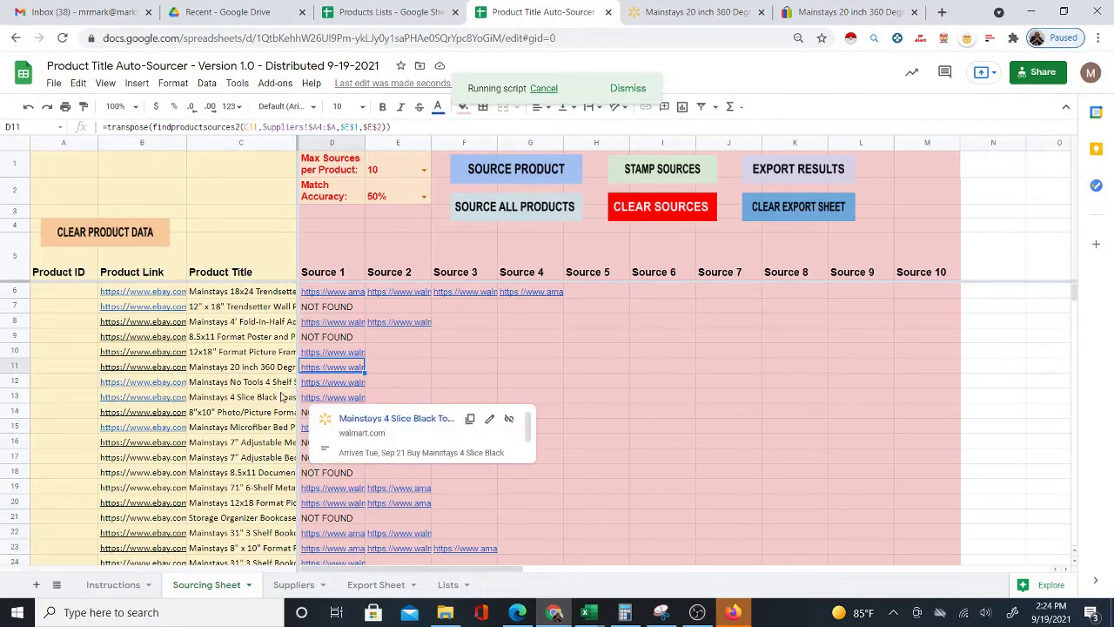
left_click(173, 384)
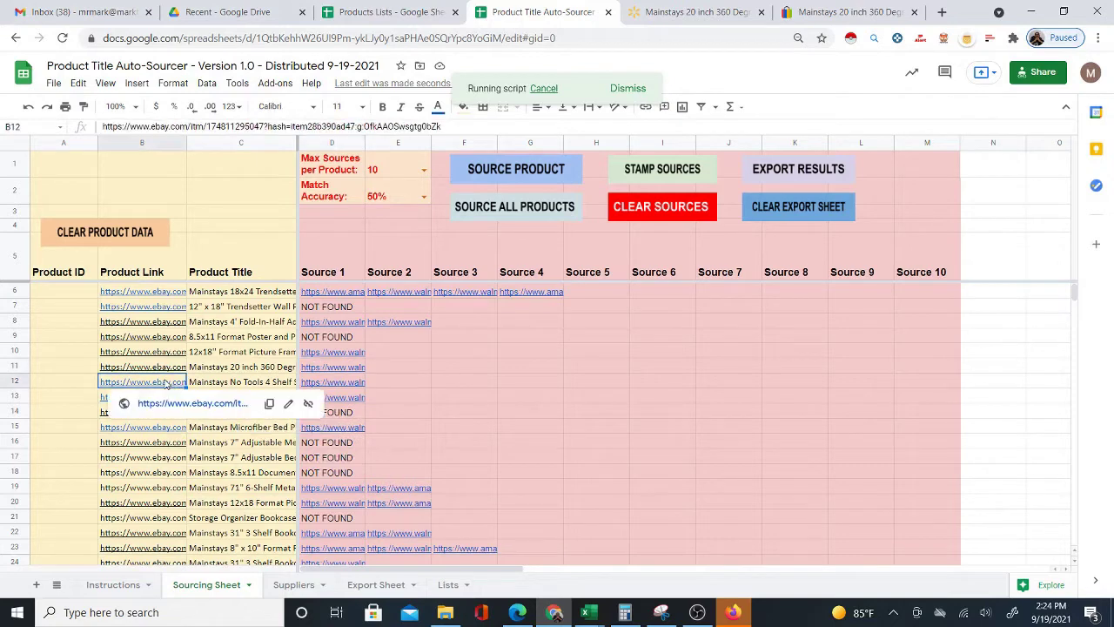
left_click(183, 404)
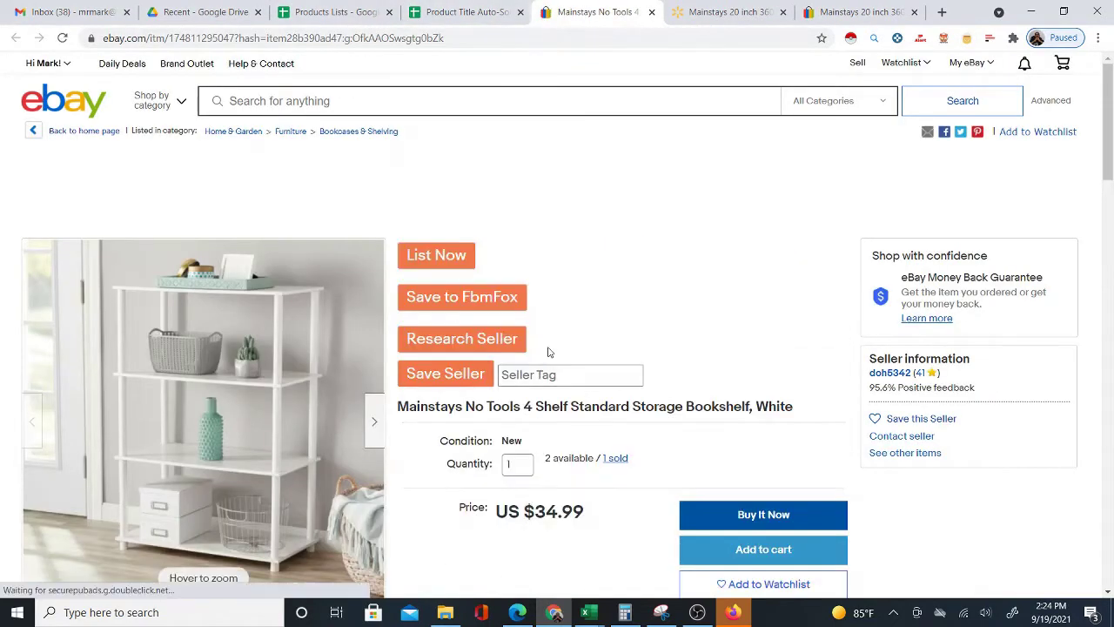
left_click(456, 11)
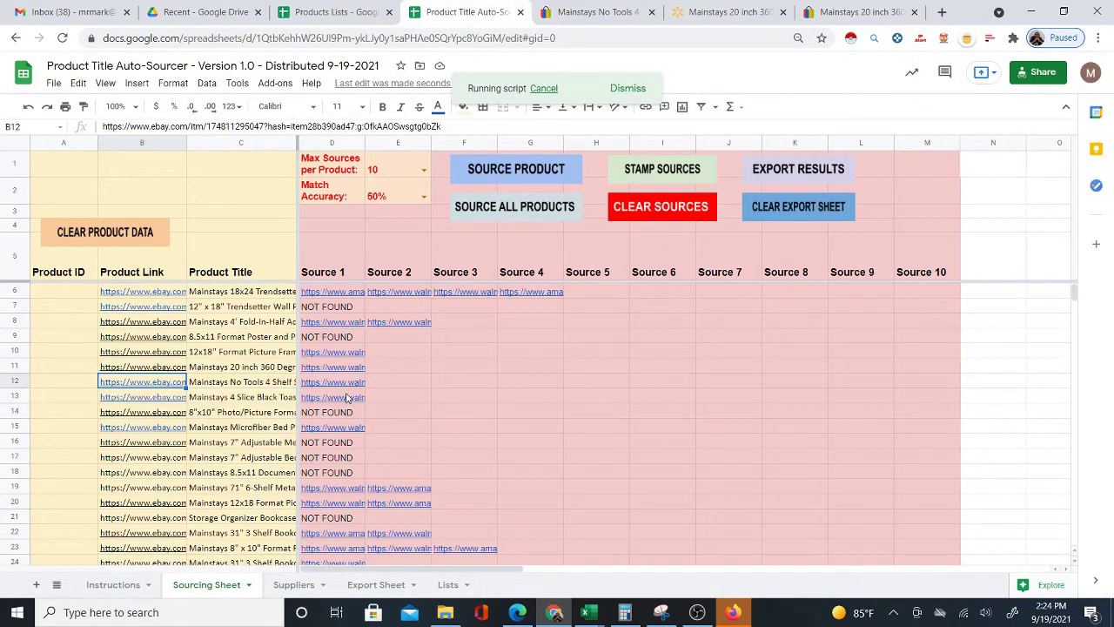
left_click(345, 385)
left_click(361, 403)
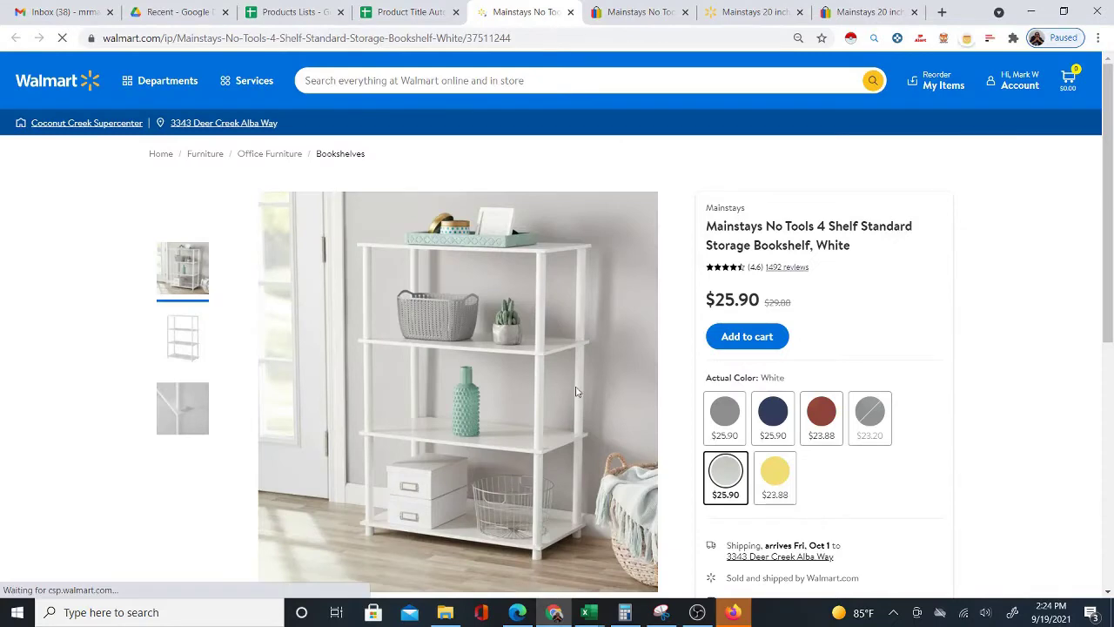
left_click(615, 13)
left_click(522, 12)
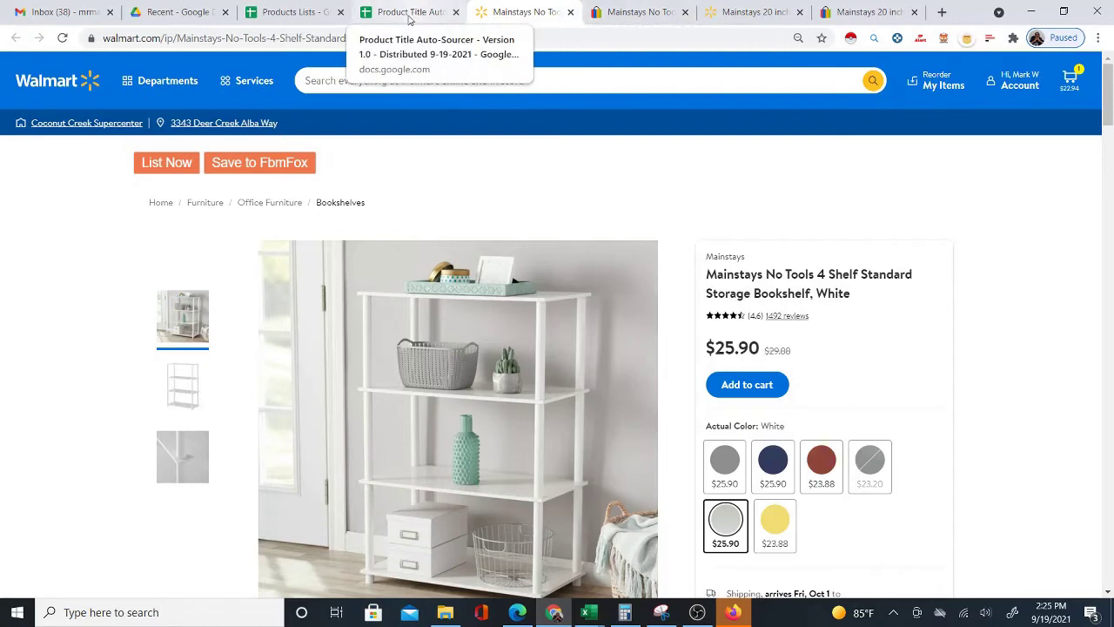
From the Product Title Auto-Sourcer spreadsheet, open the eBay listing and Walmart source link for the Mainstays 4 Slice Black Toaster Oven in row 13.
left_click(408, 14)
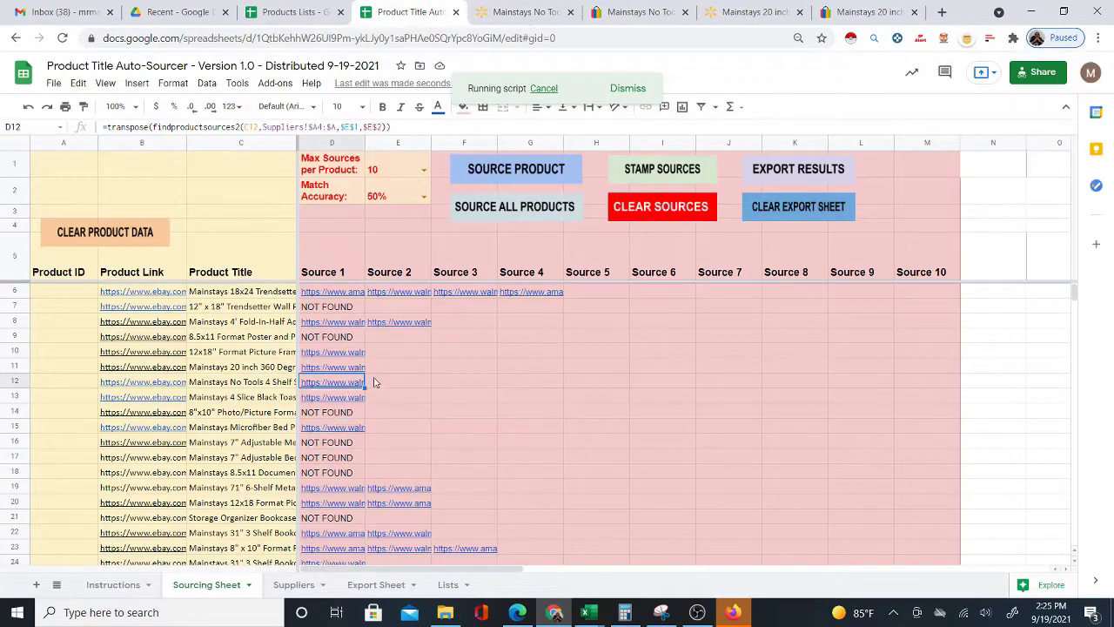
left_click(156, 405)
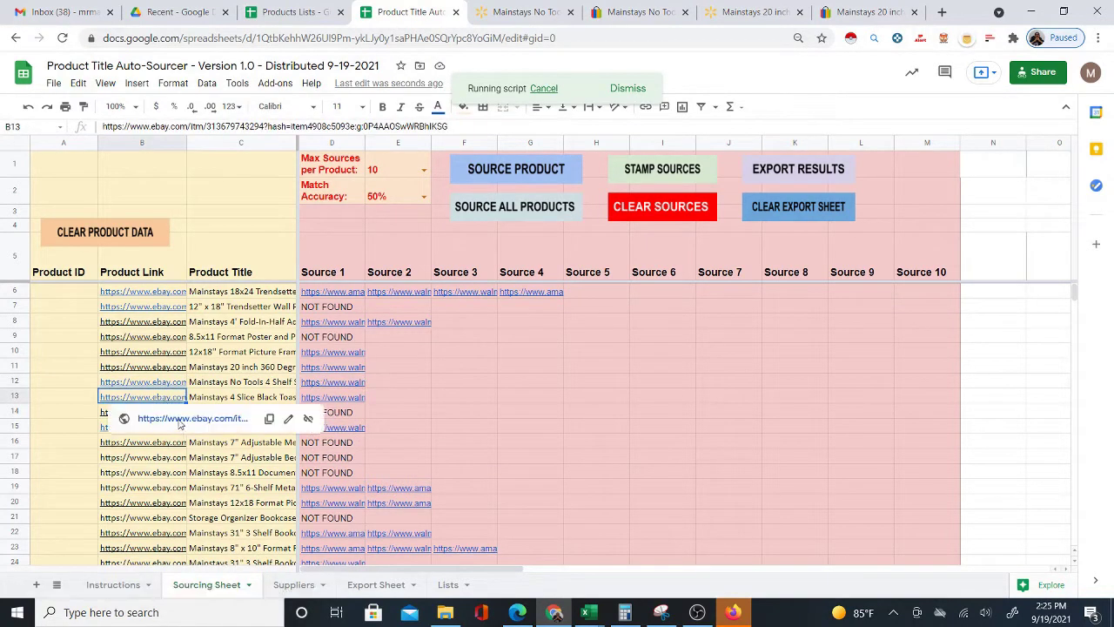
left_click(181, 419)
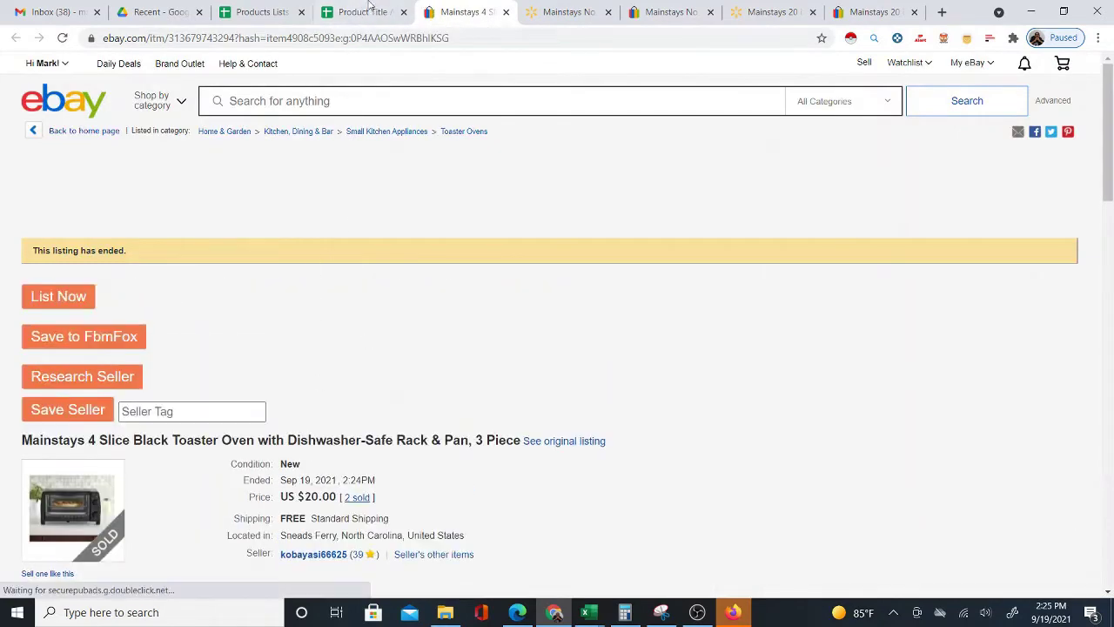
left_click(365, 12)
left_click(334, 393)
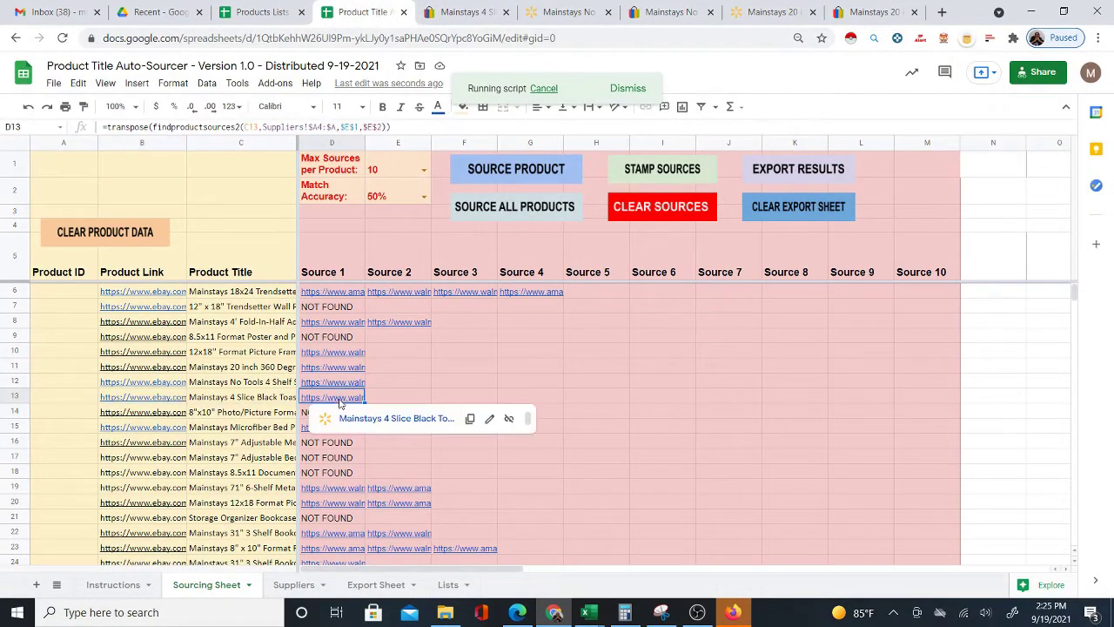
left_click(360, 422)
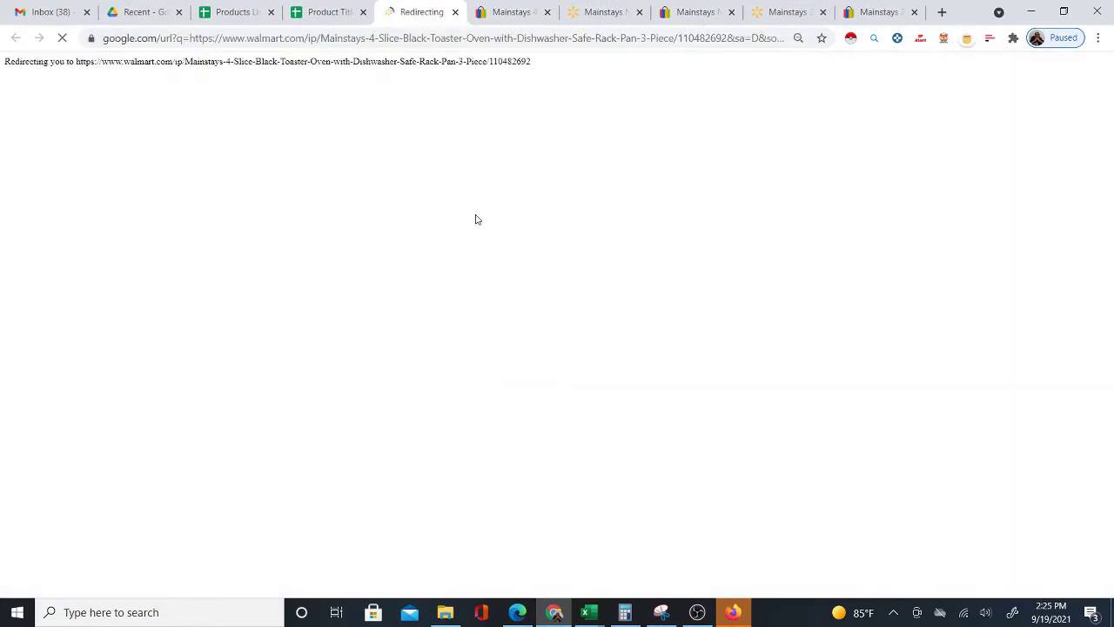
Highlight the toaster oven's full eBay title, check the listing's picture, and compare the listing with the Walmart product page.
left_click(514, 15)
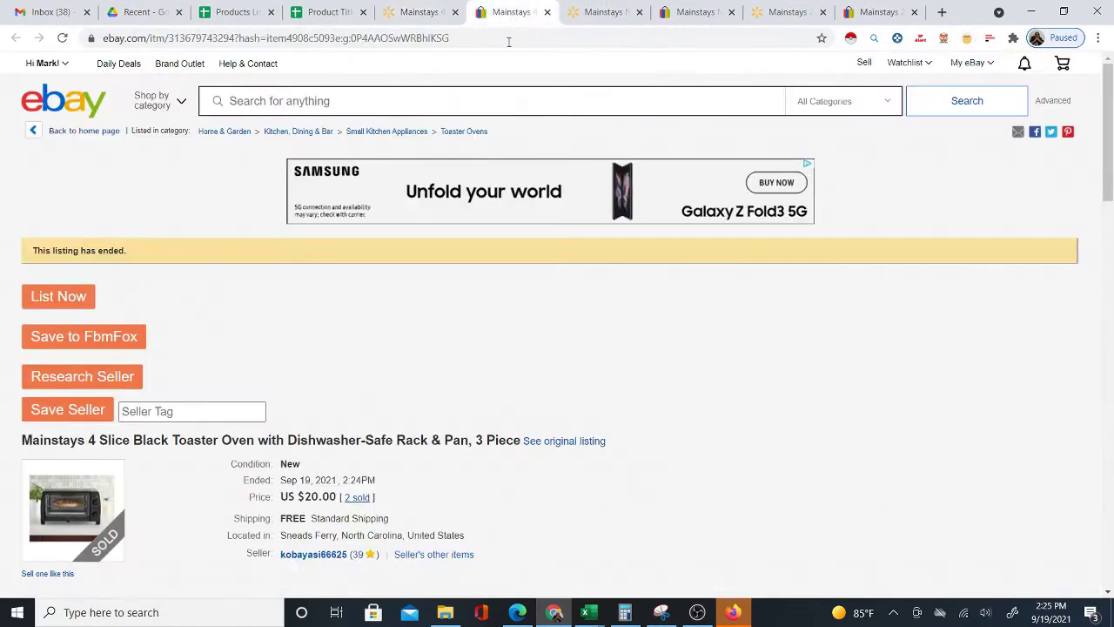
scroll(4, 400, "down", 3)
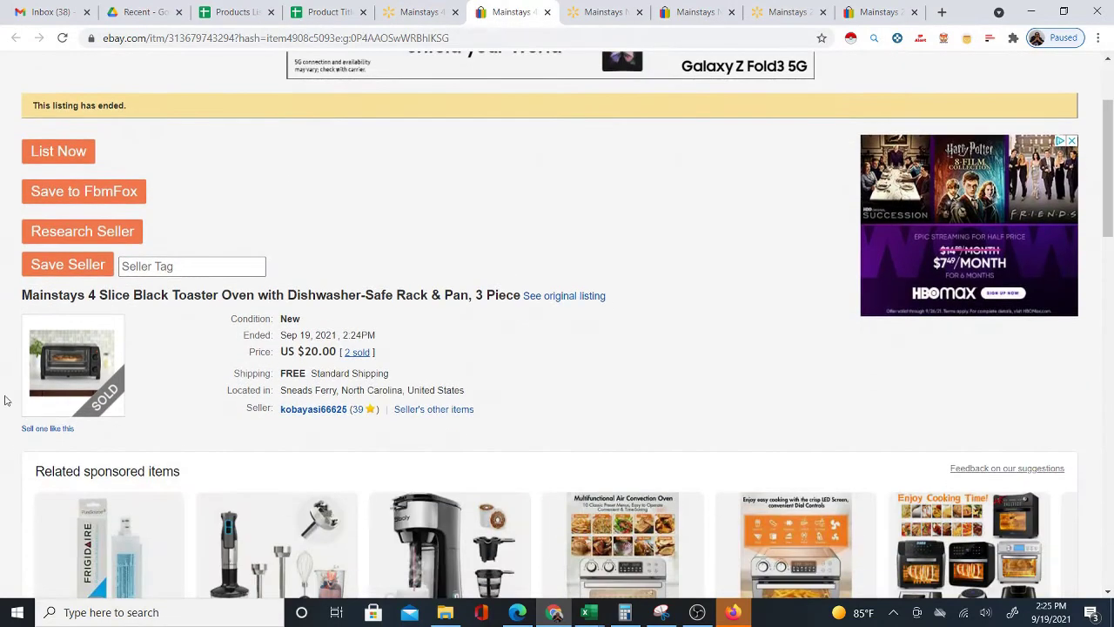
triple_click(196, 296)
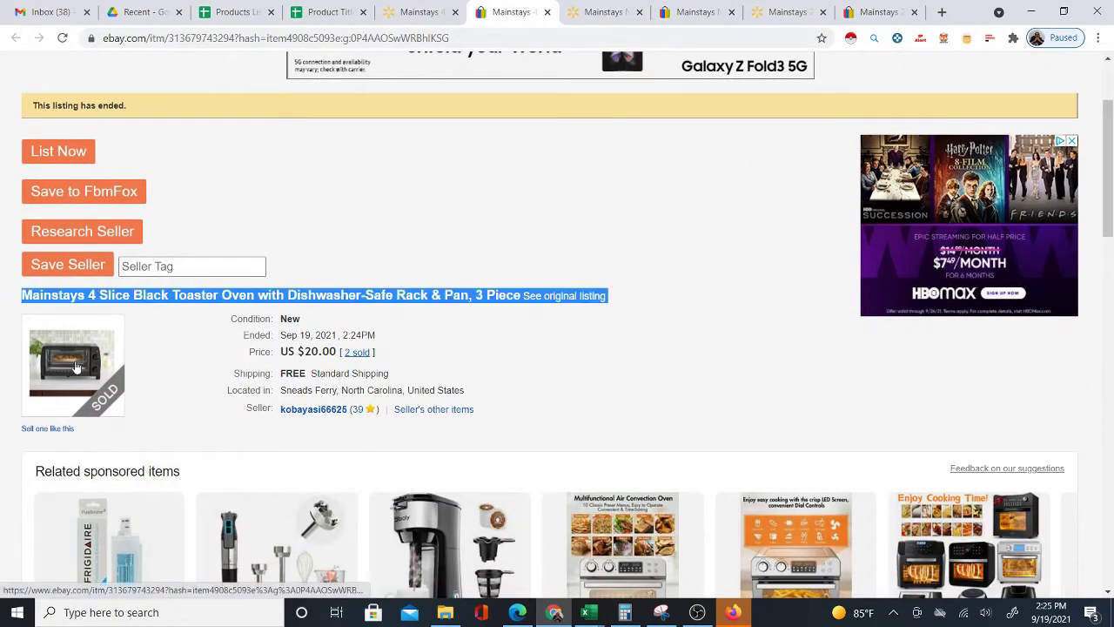
left_click(76, 367)
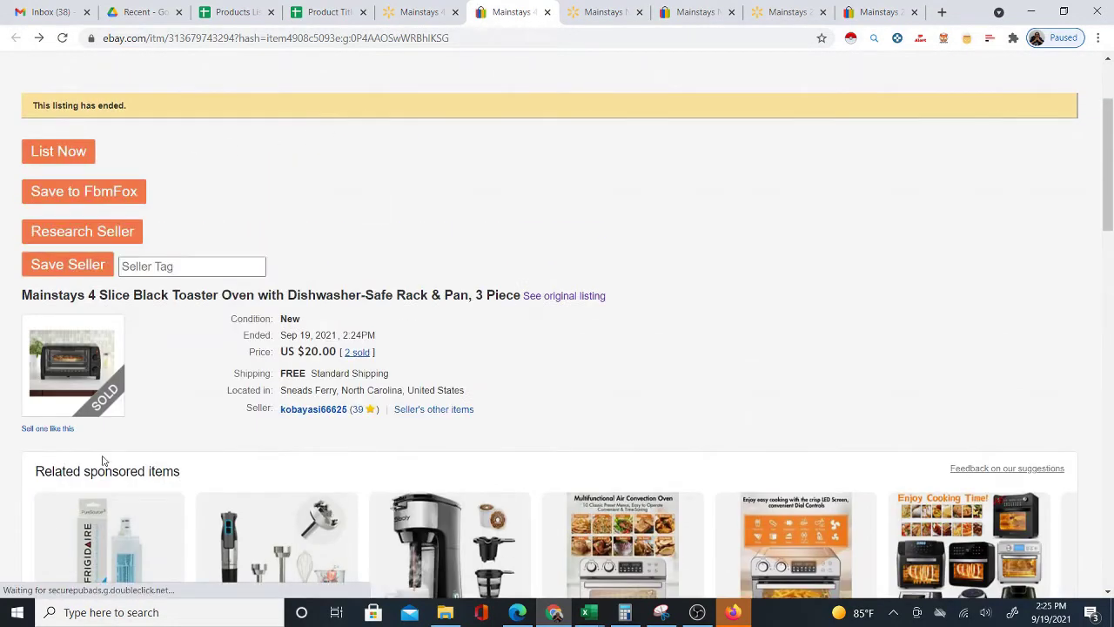
left_click(437, 7)
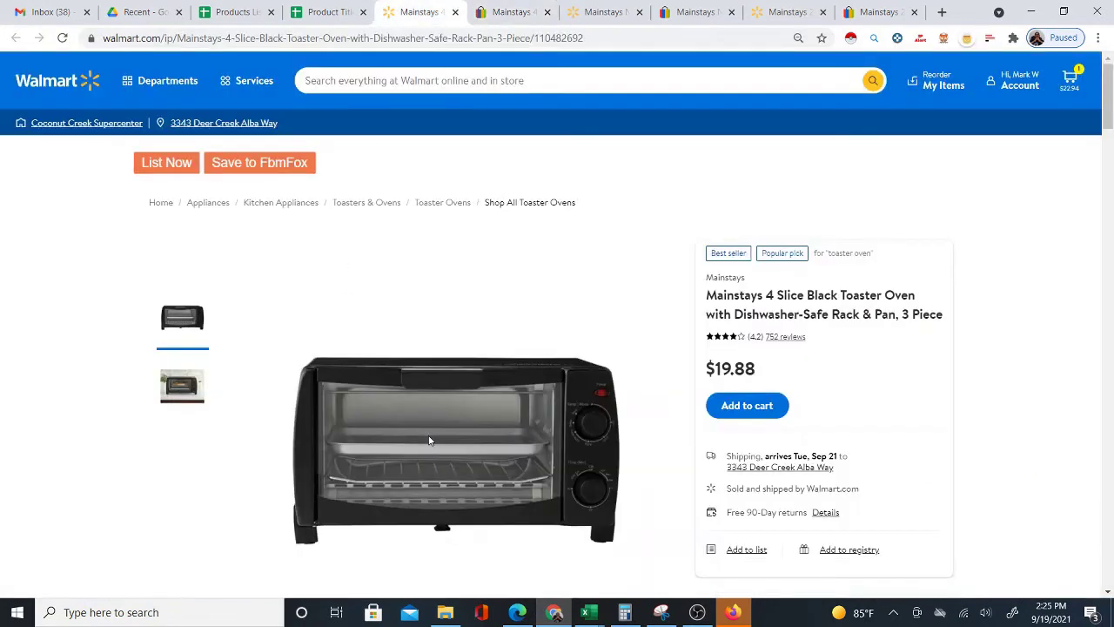
Close all the opened eBay and Walmart pages for the fan, bookshelf and toaster oven, returning to the Product Title Auto-Sourcer spreadsheet.
left_click(547, 12)
left_click(546, 12)
left_click(547, 12)
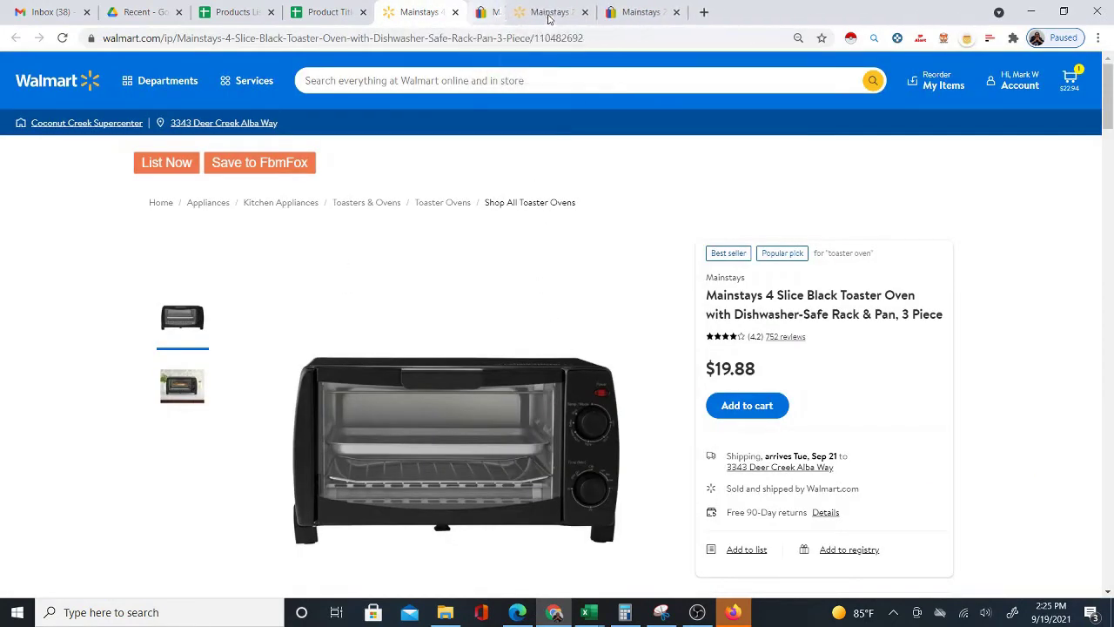
left_click(546, 13)
left_click(548, 13)
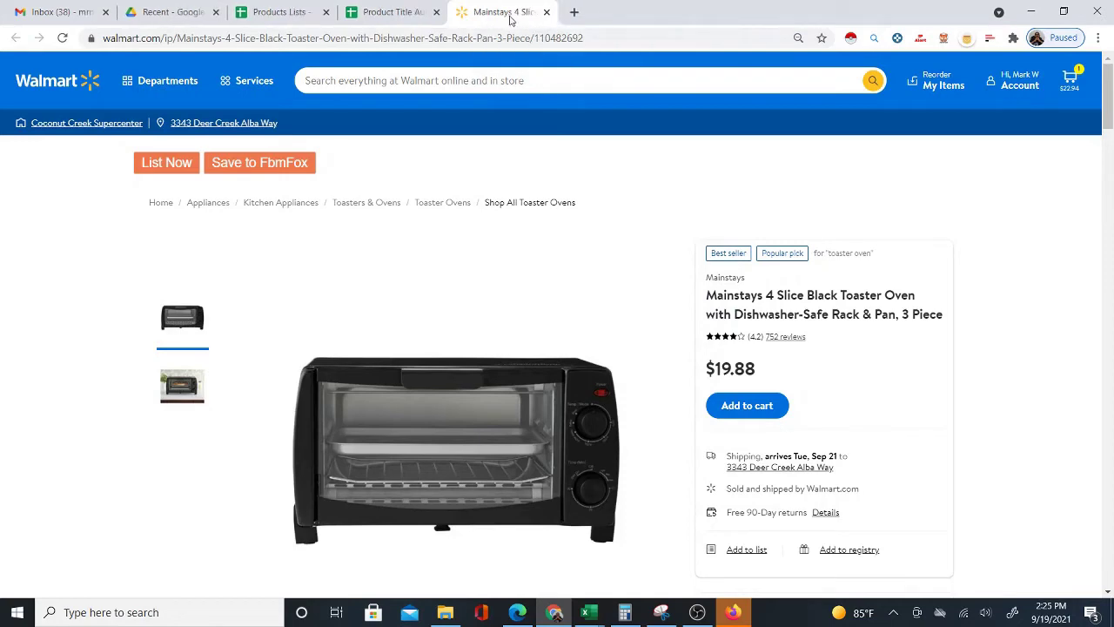
left_click(546, 12)
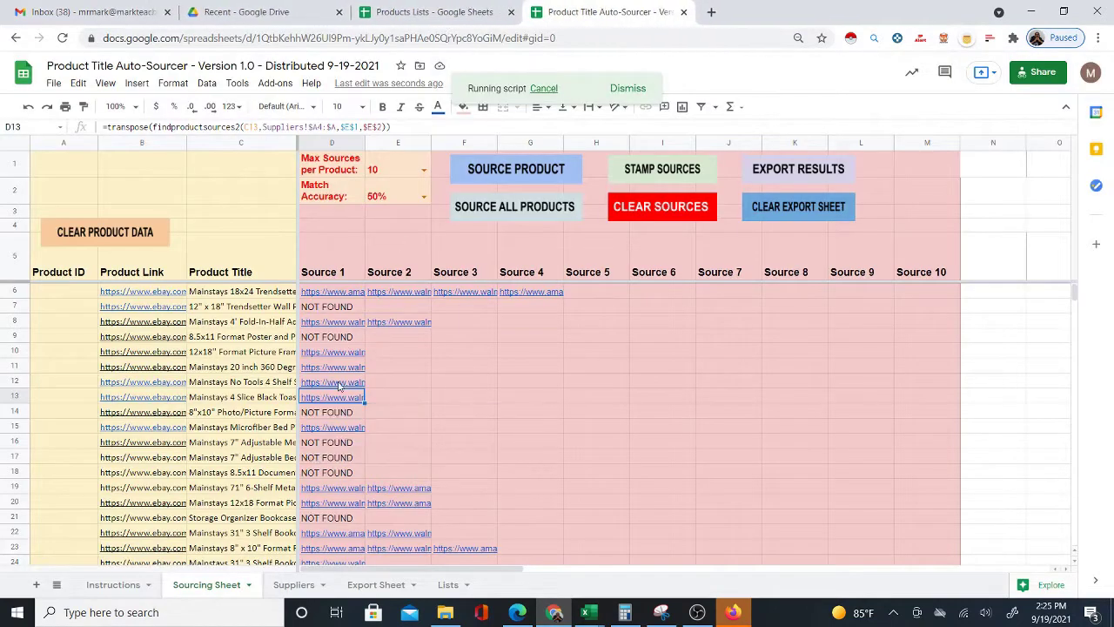
Open the eBay listing for the 8"x10" Photo/Picture Format Frame in row 14.
mouse_move(352, 400)
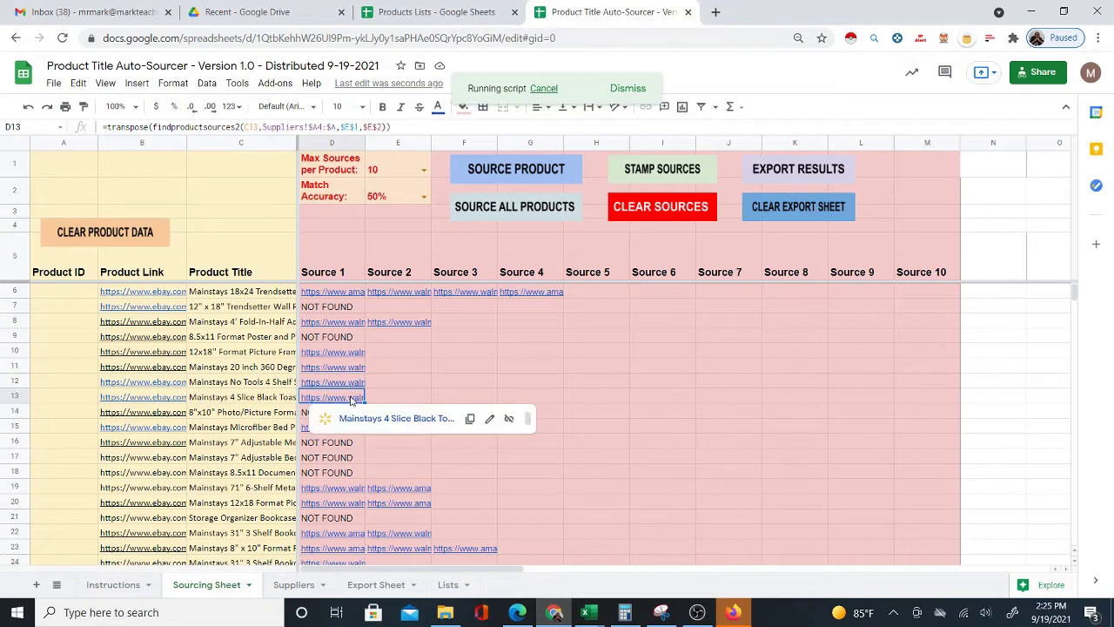
left_click(329, 415)
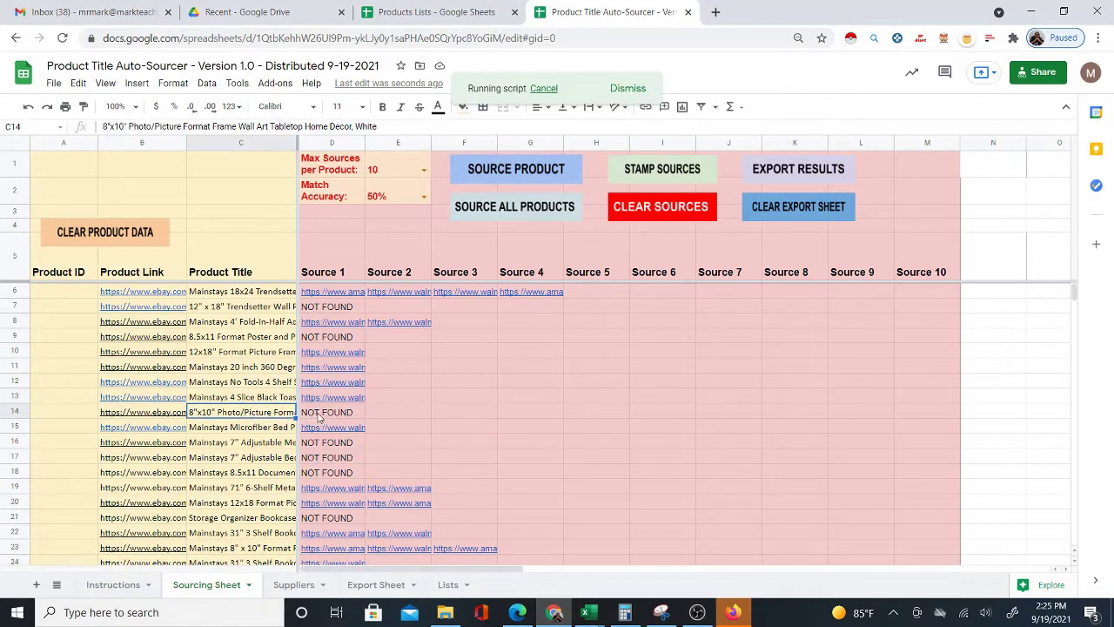
left_click(258, 414)
left_click(177, 416)
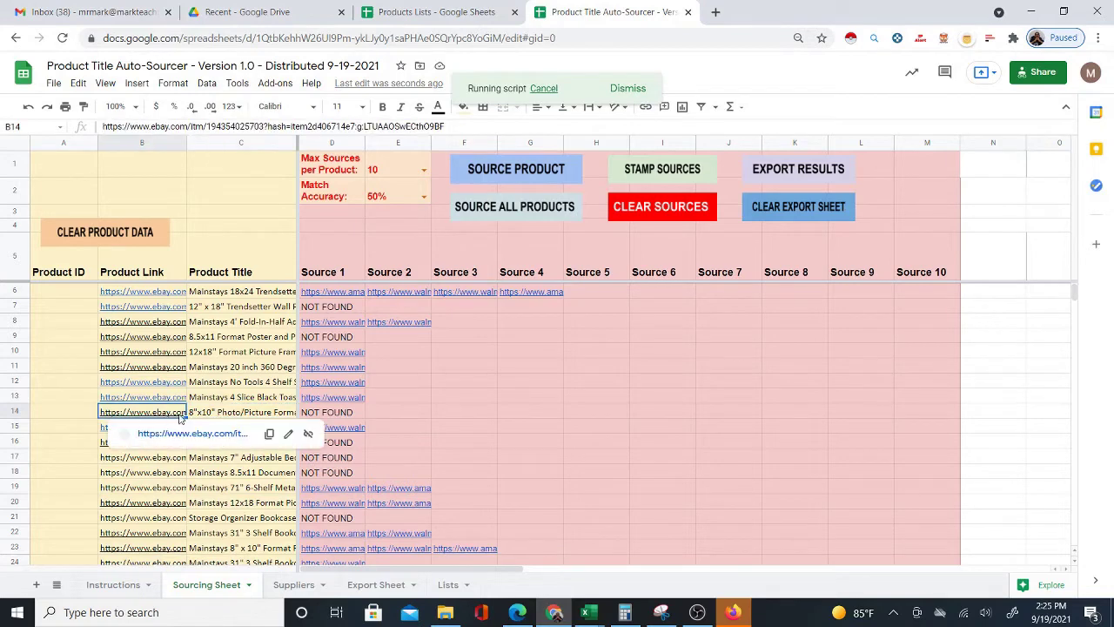
left_click(205, 435)
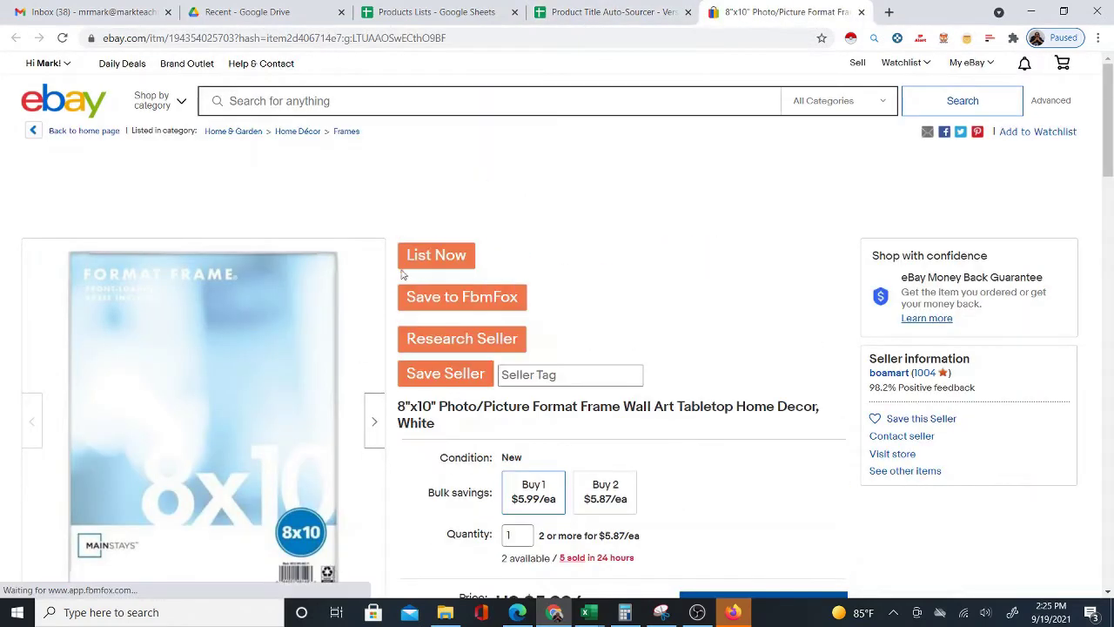
Highlight the frame listing's full eBay title, and then only the part from "Photo/Picture" to "White".
left_click_drag(400, 407, 455, 424)
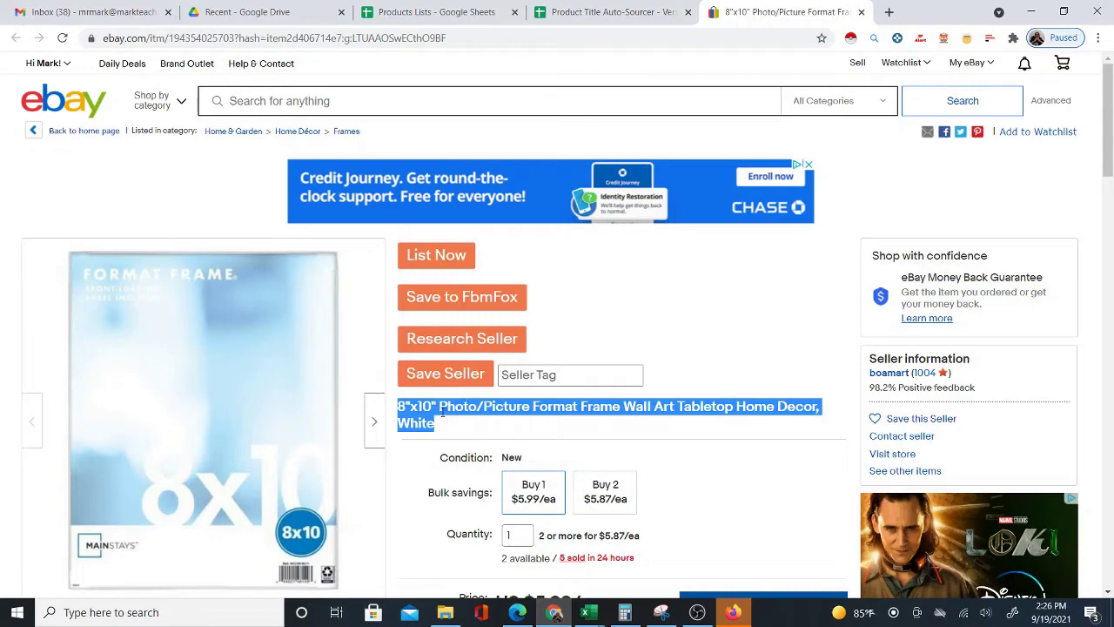
left_click(425, 406)
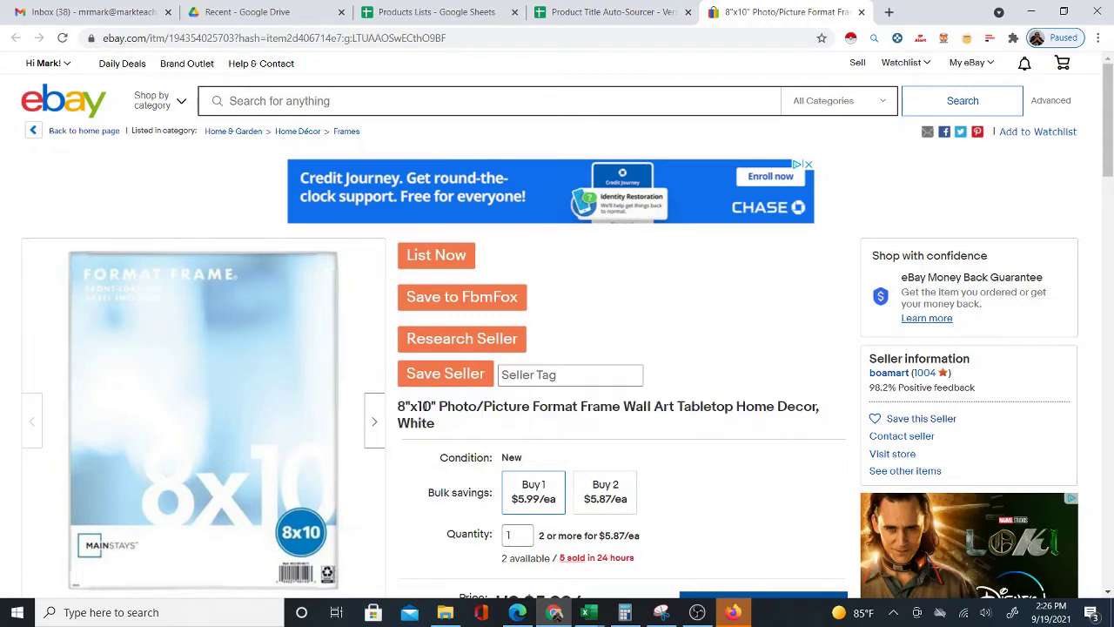
left_click_drag(439, 407, 572, 429)
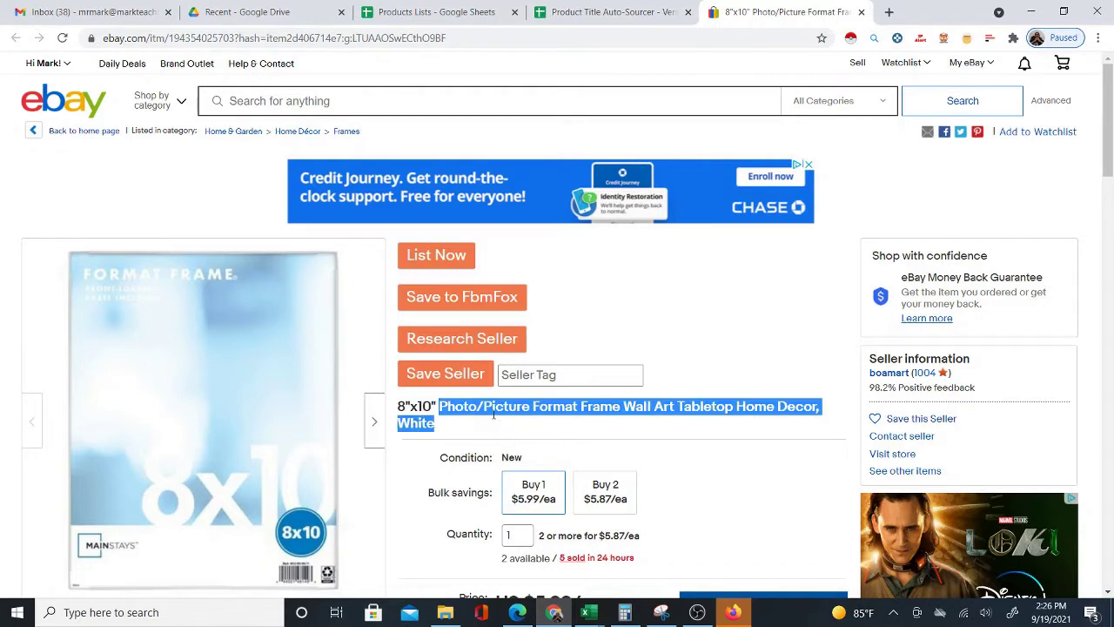
Return to the Product Title Auto-Sourcer spreadsheet and compare row 14's title and source result with the supplier links of neighbouring products.
left_click(609, 11)
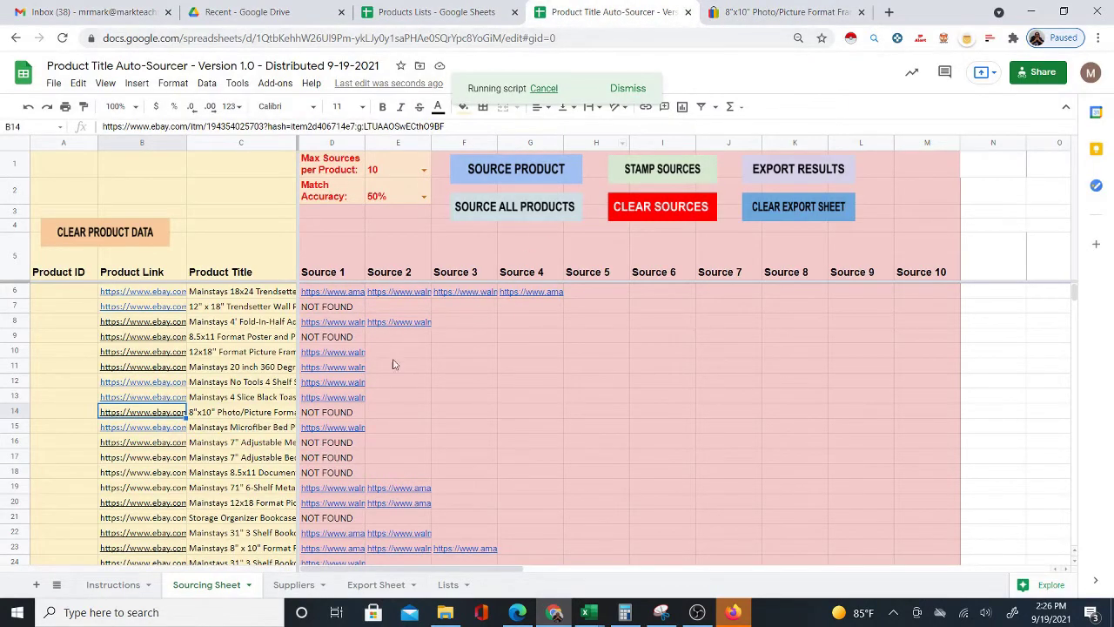
left_click(352, 412)
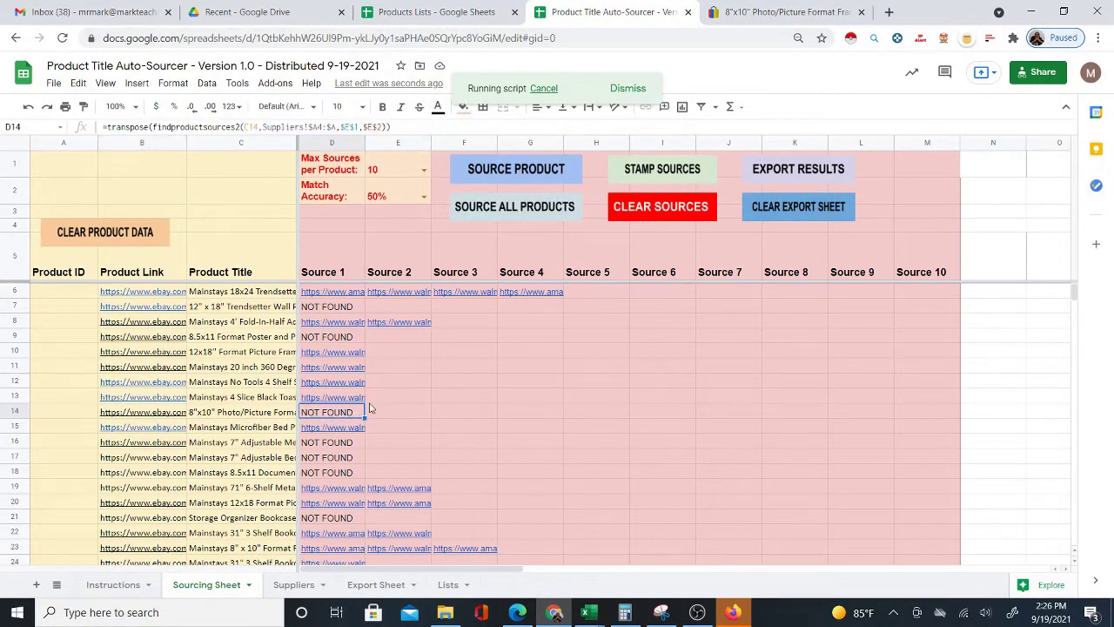
left_click(252, 414)
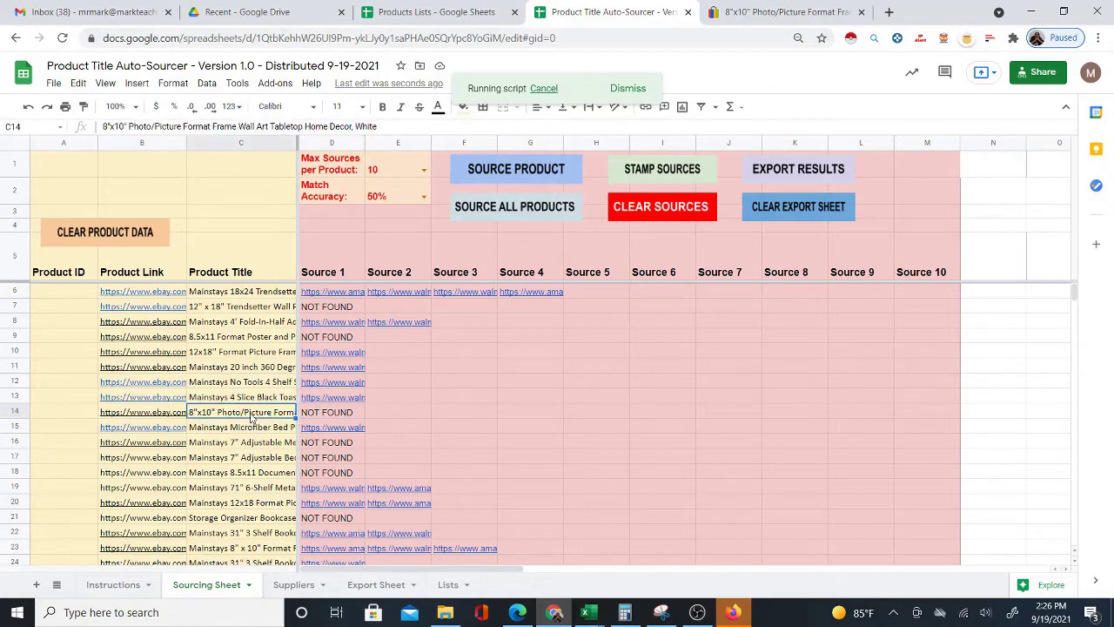
left_click(362, 416)
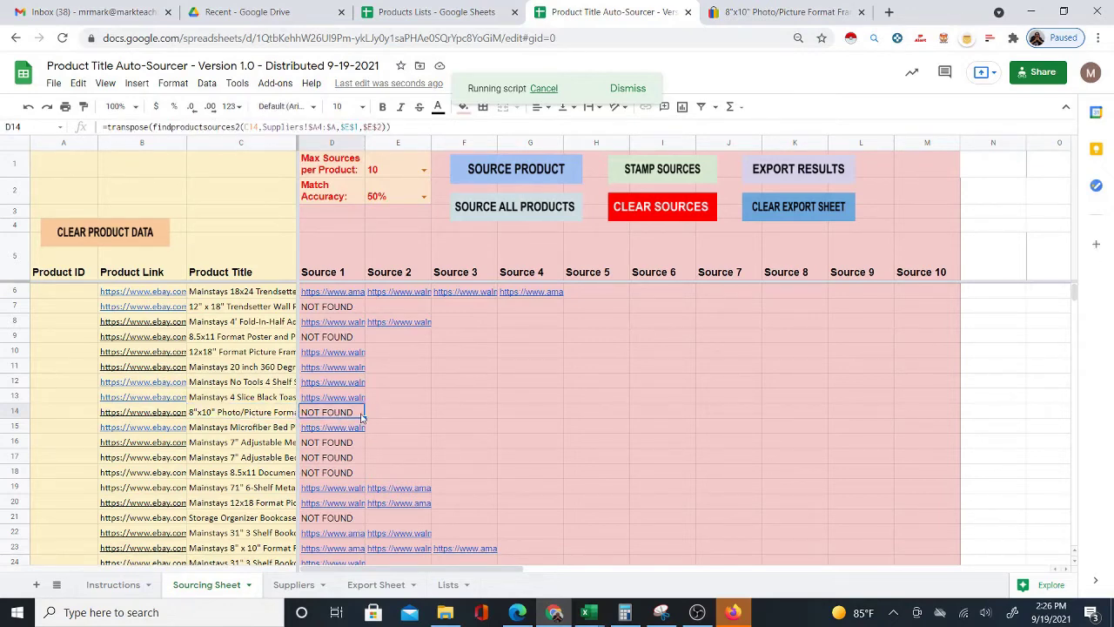
mouse_move(346, 430)
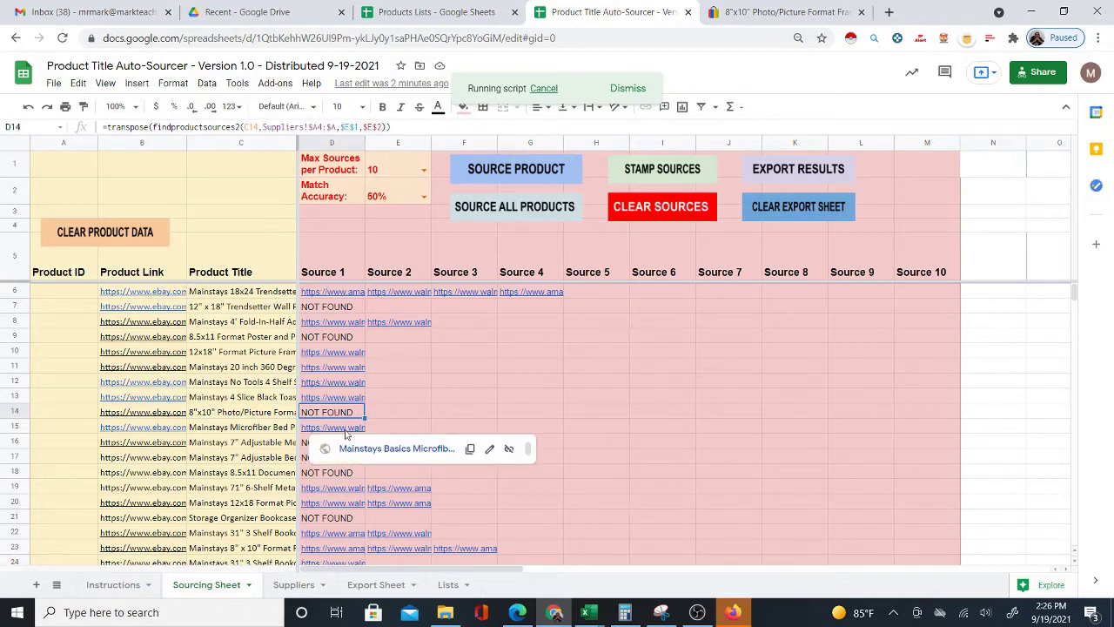
left_click(405, 398)
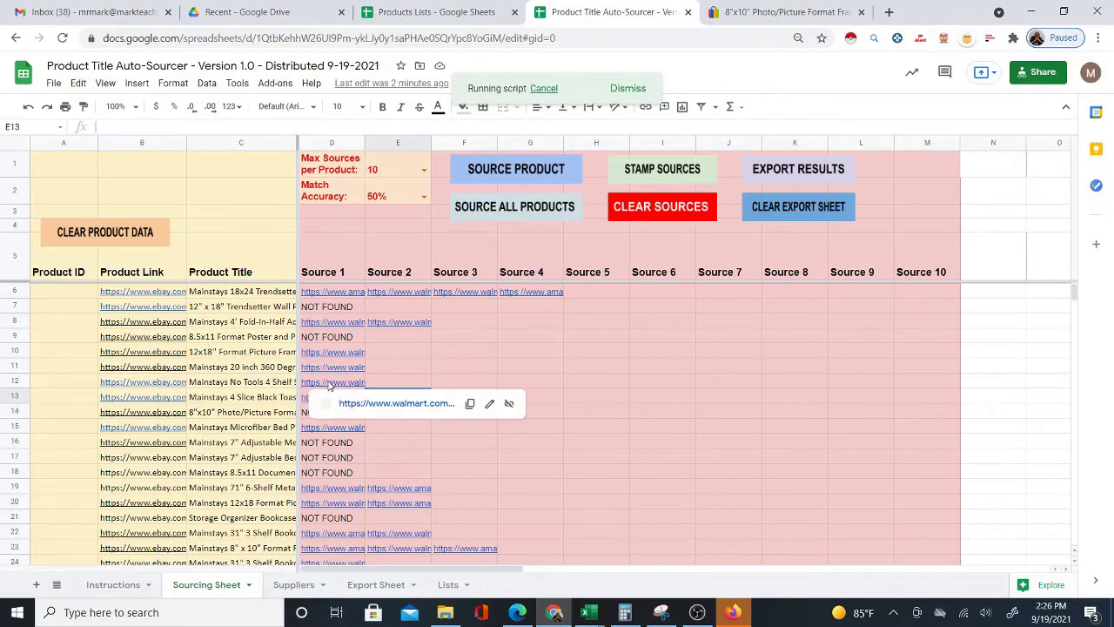
mouse_move(353, 294)
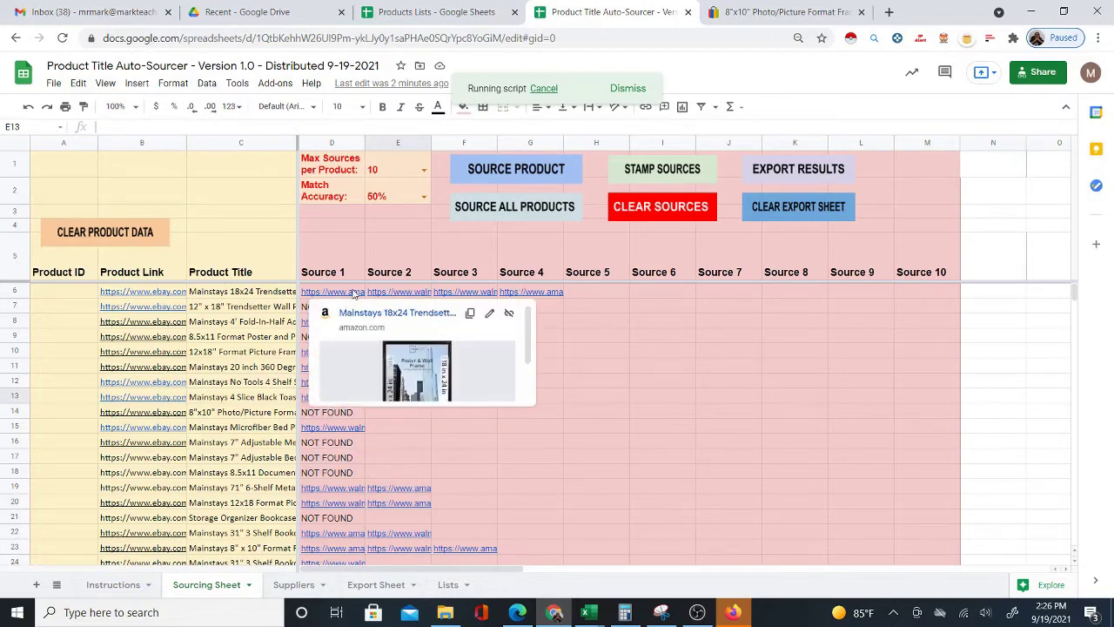
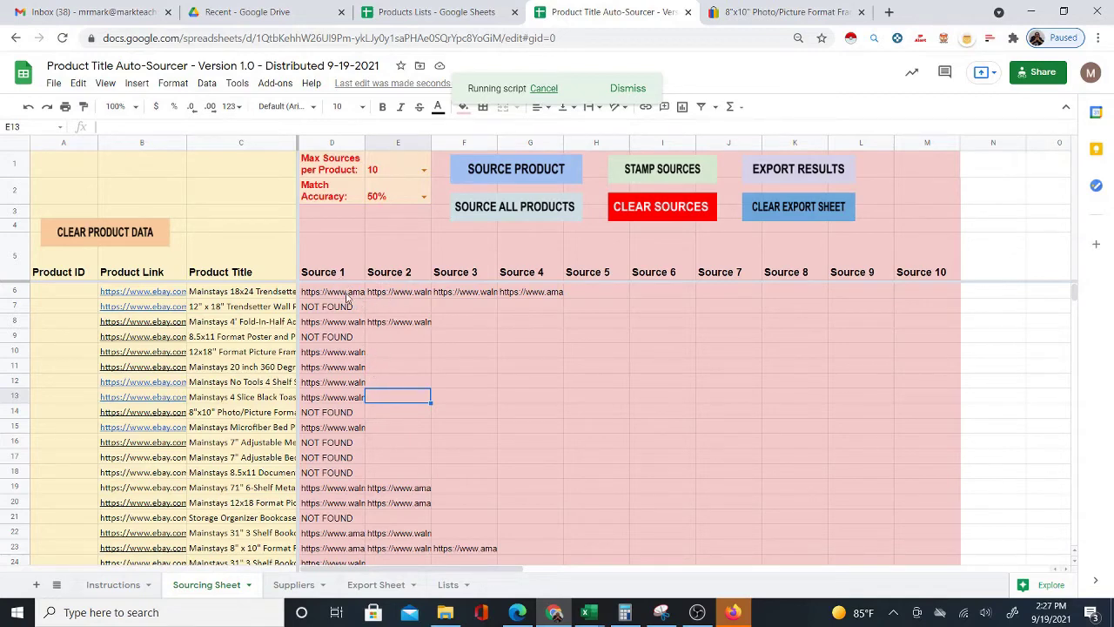
Check the stamped source links from row 6 down the list and cancel the running script.
left_click(357, 296)
scroll(369, 369, "down", 2)
scroll(369, 369, "down", 6)
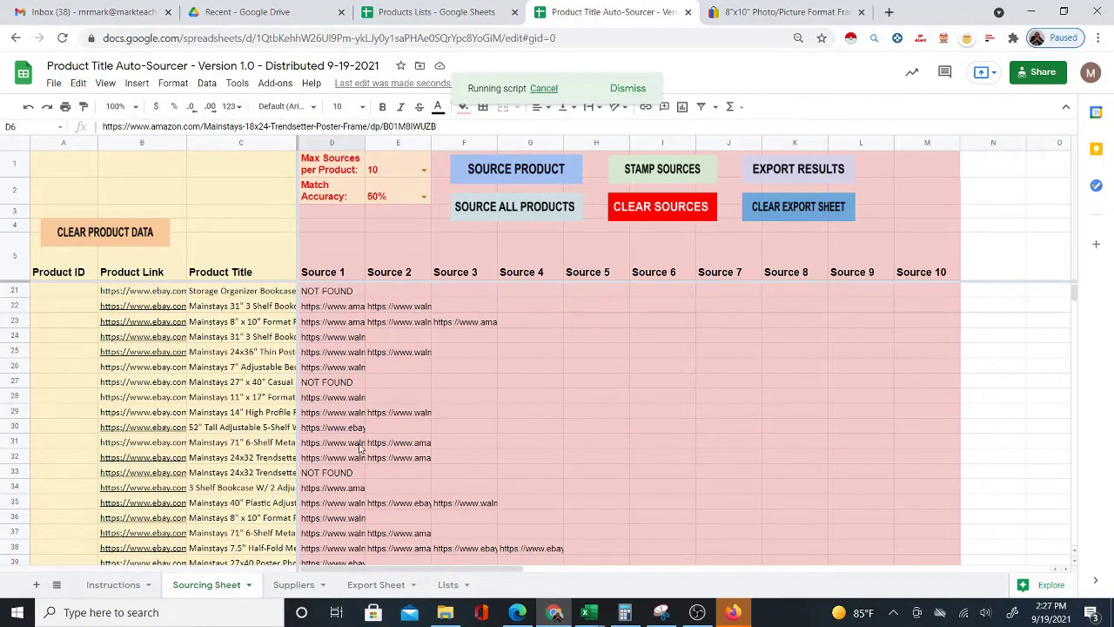
scroll(366, 429, "up", 8)
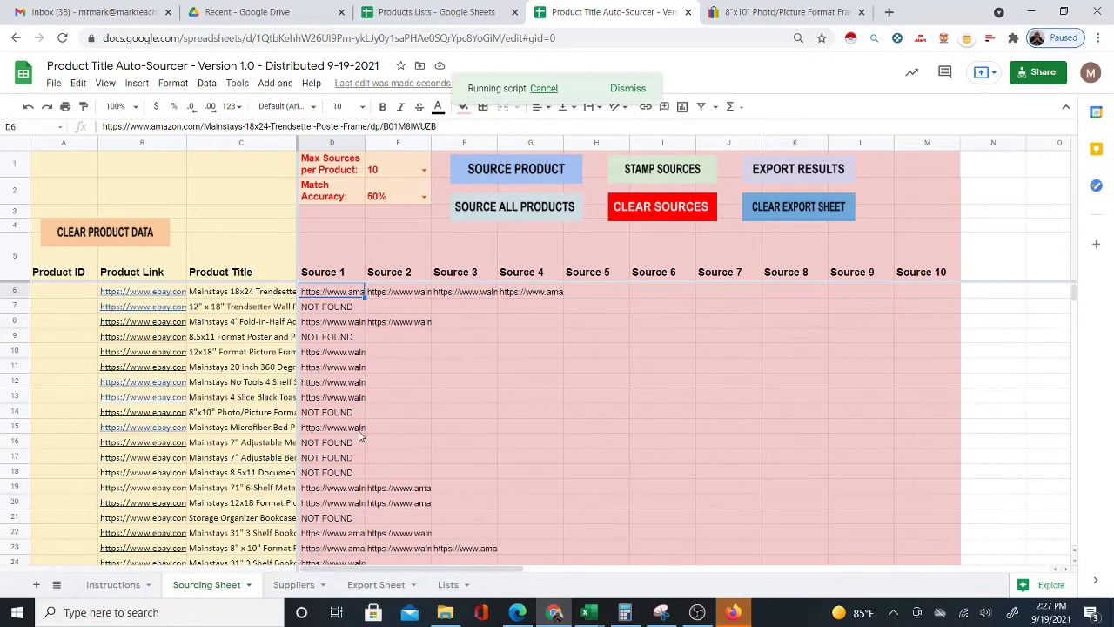
left_click(545, 89)
Source the row 6 product again and clear the old links in E6:G6 so the new results can expand.
left_click(498, 172)
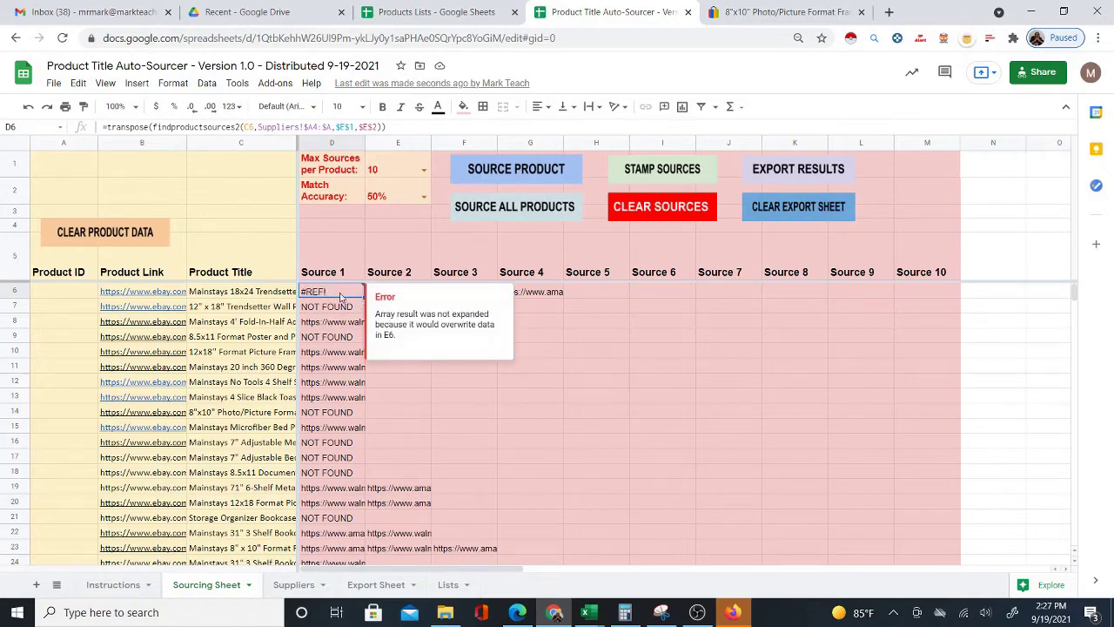
left_click(581, 324)
left_click_drag(411, 292, 531, 294)
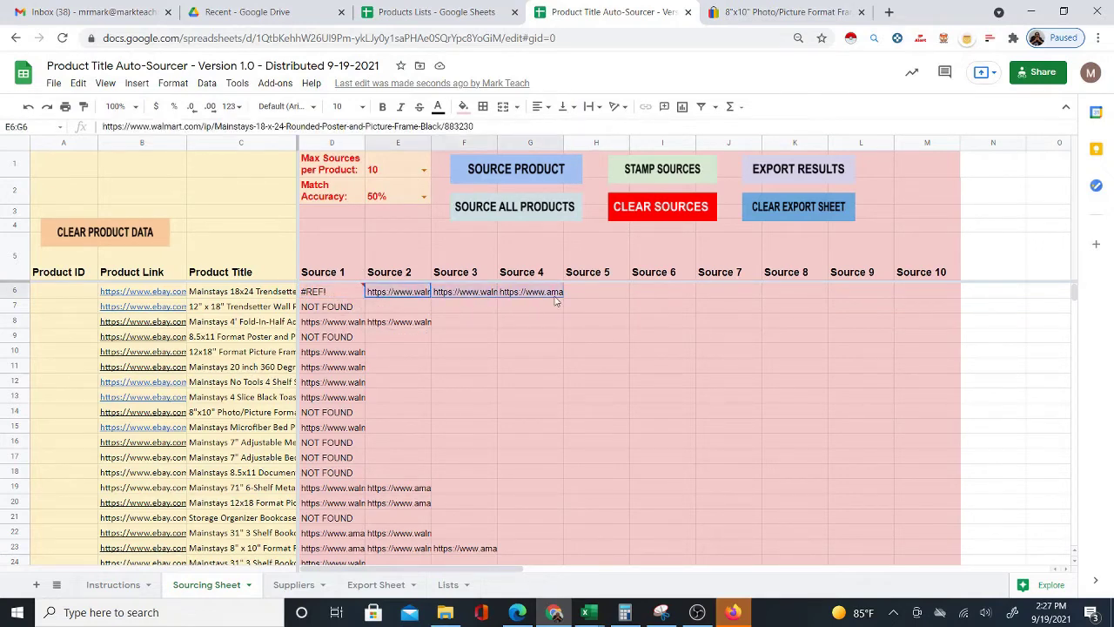
key("Delete")
left_click(526, 351)
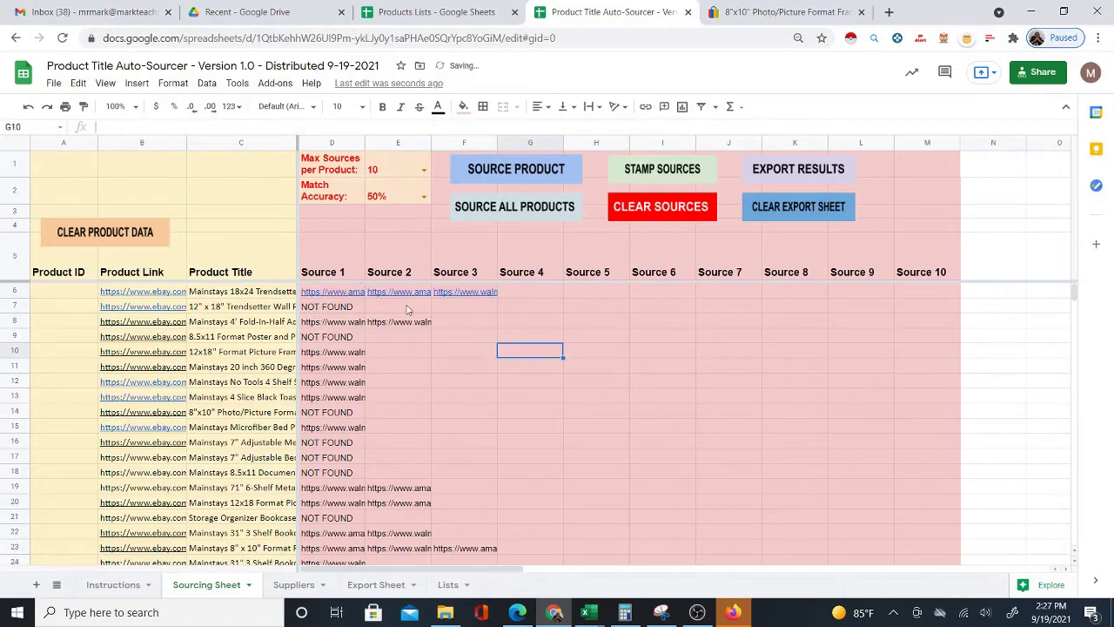
Stamp the row 6 sources as plain values and check the link cells for Source 1 and Source 2.
left_click(337, 295)
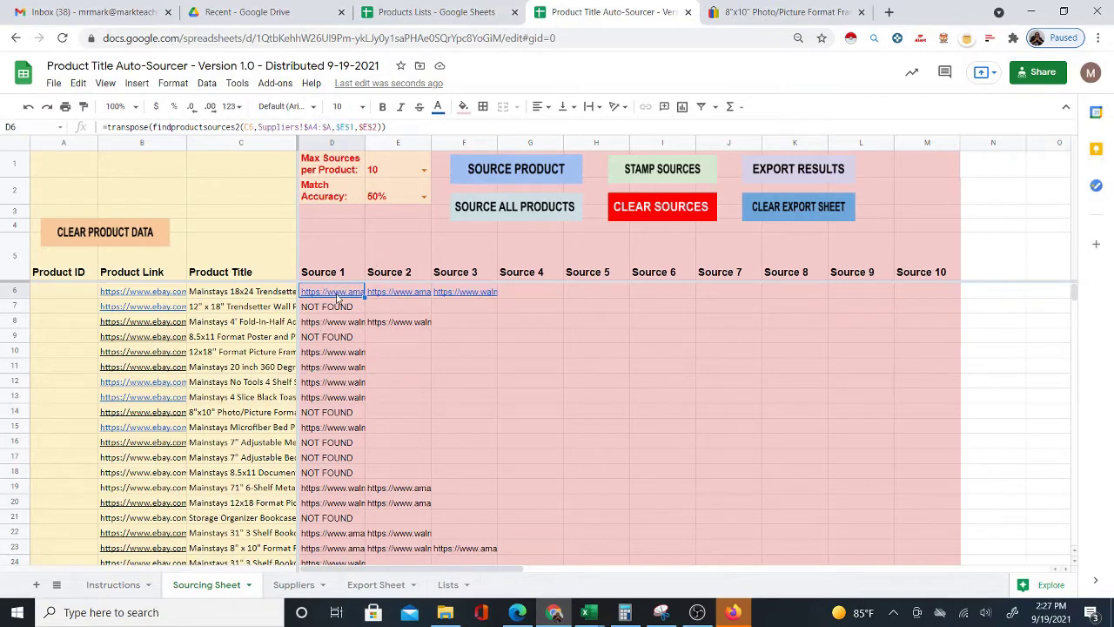
mouse_move(338, 297)
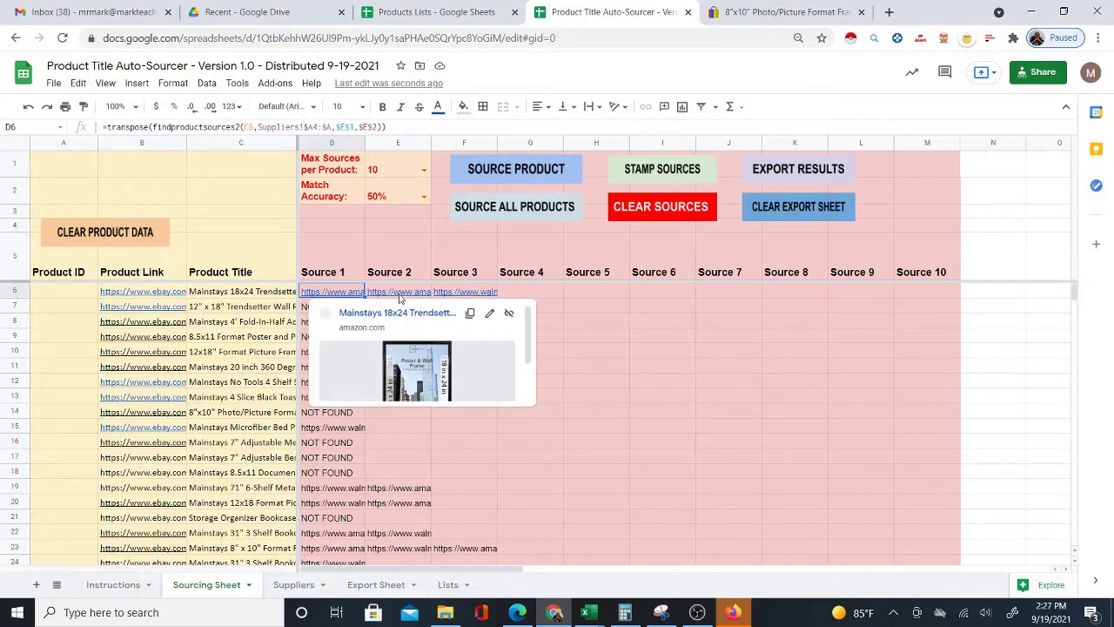
left_click(663, 173)
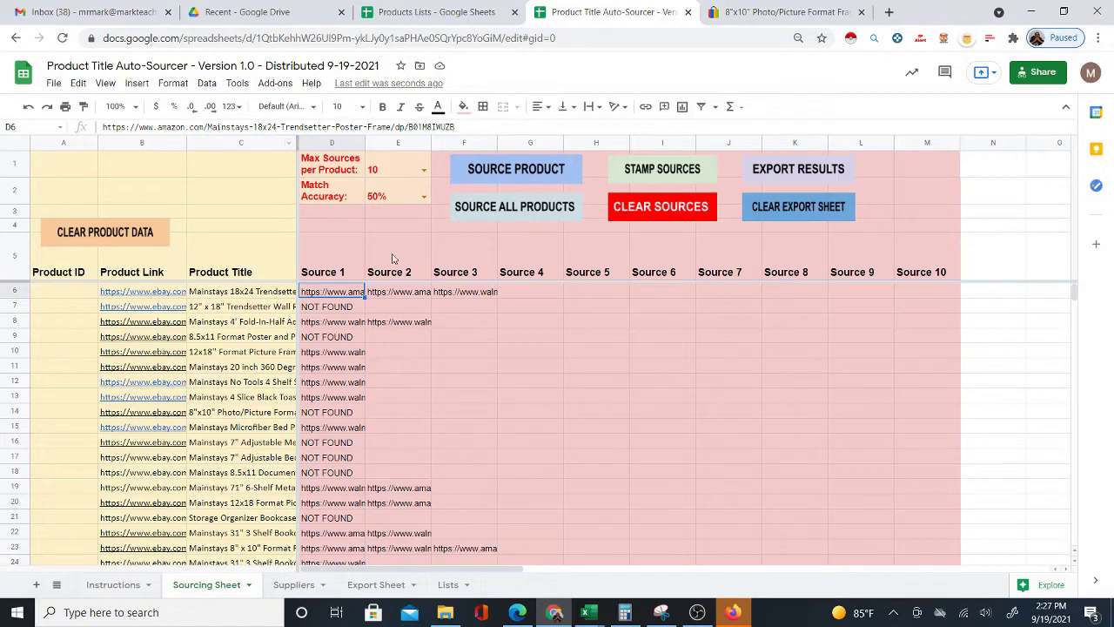
left_click(400, 292)
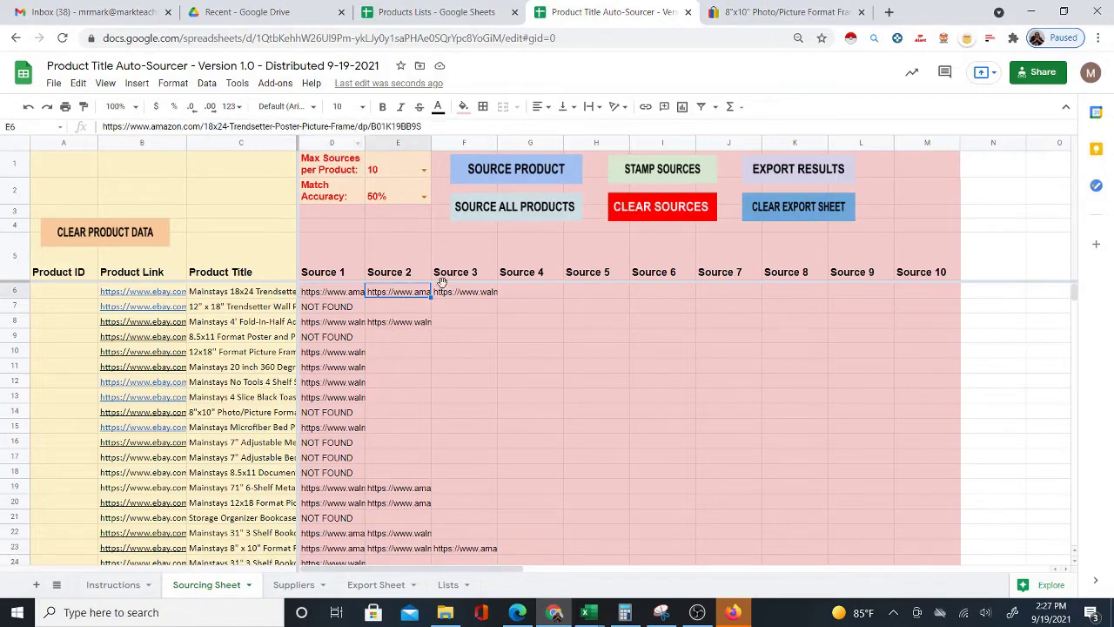
left_click(341, 292)
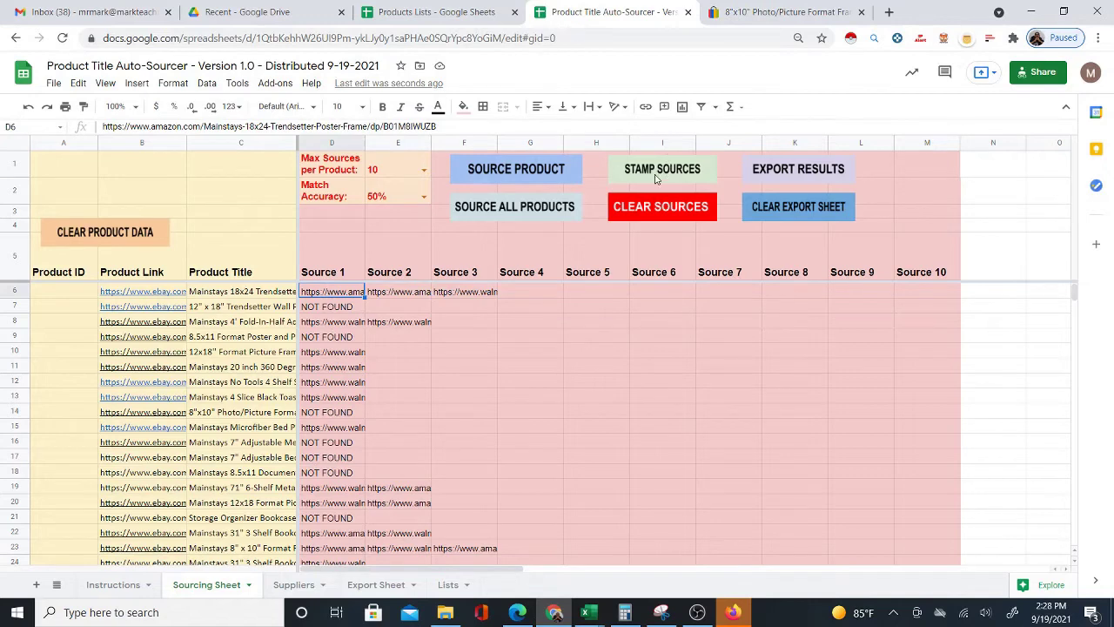
left_click(527, 293)
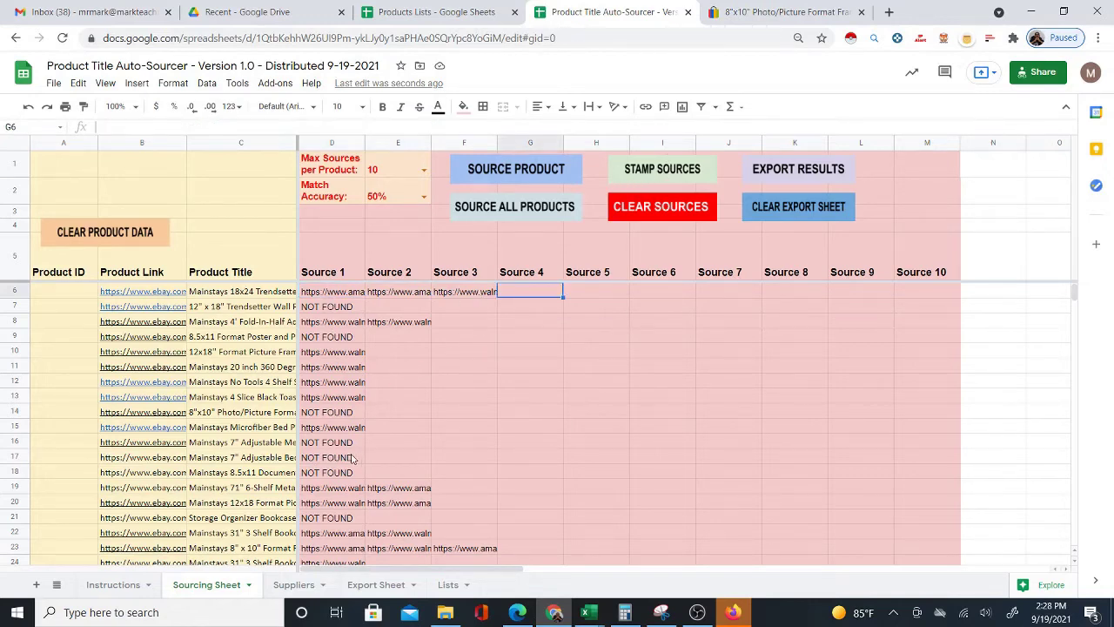
Review the complete source list, export the results and open the Export Sheet.
scroll(348, 460, "down", 10)
scroll(344, 459, "up", 10)
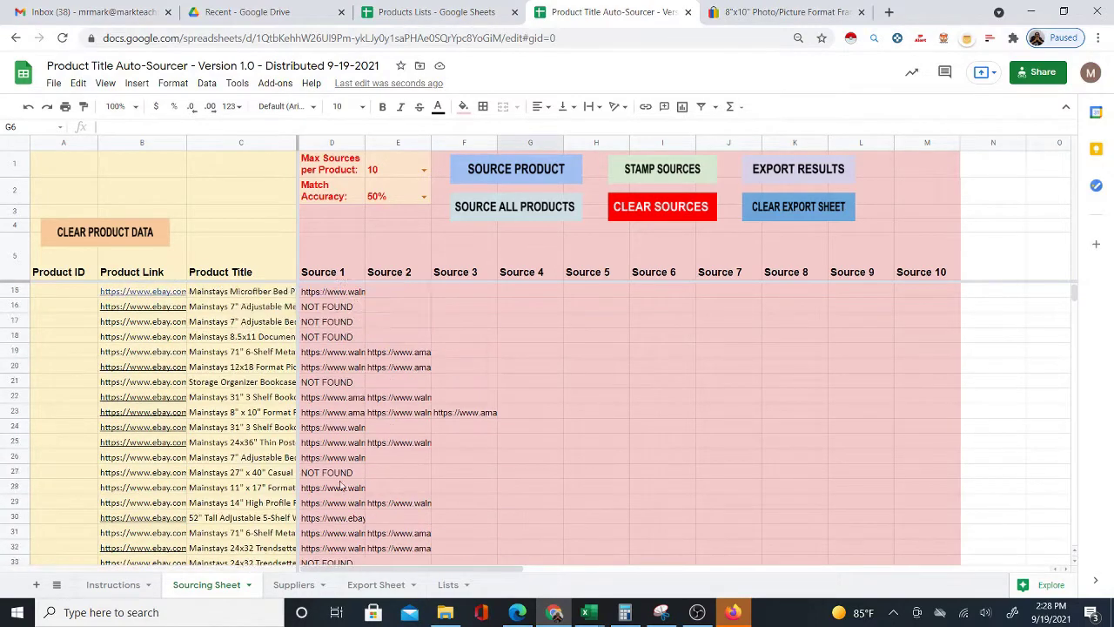
scroll(327, 399, "down", 5)
scroll(327, 399, "up", 5)
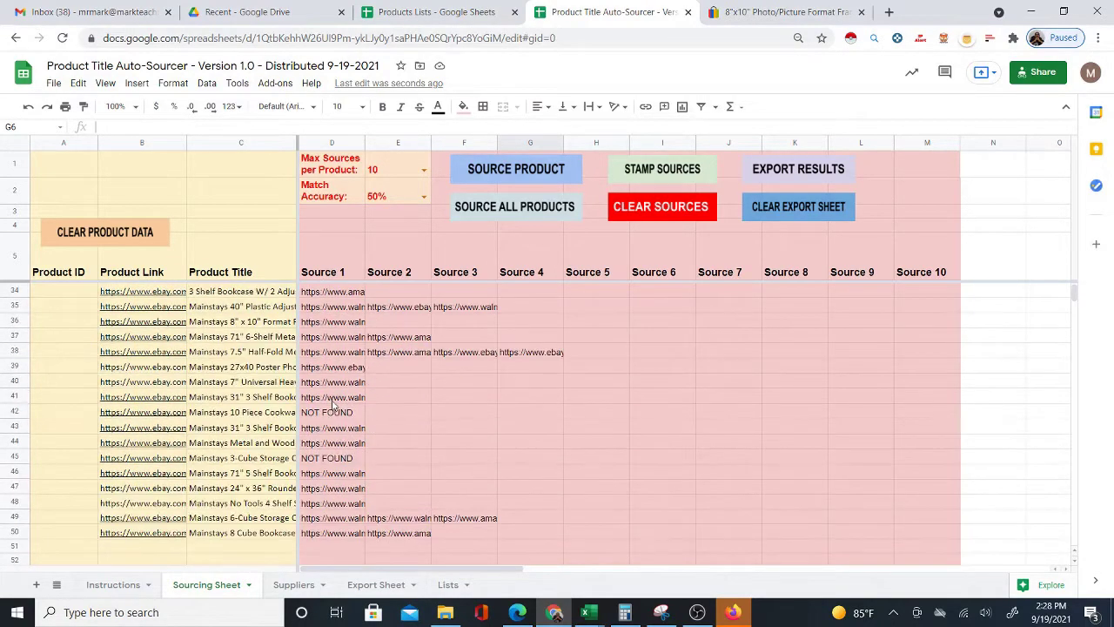
left_click(777, 170)
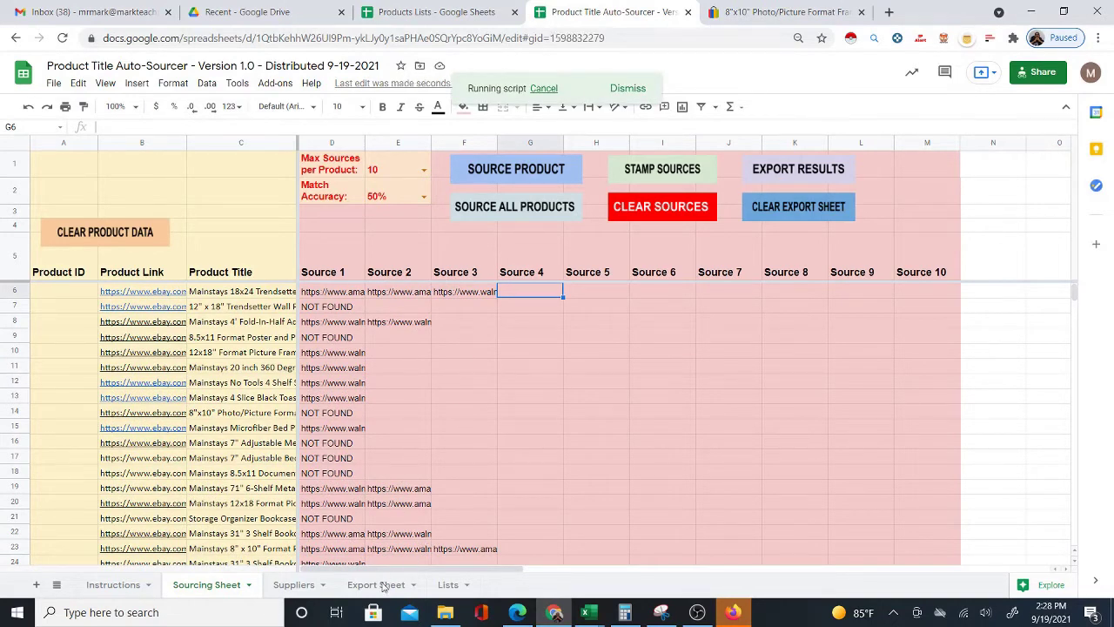
left_click(389, 586)
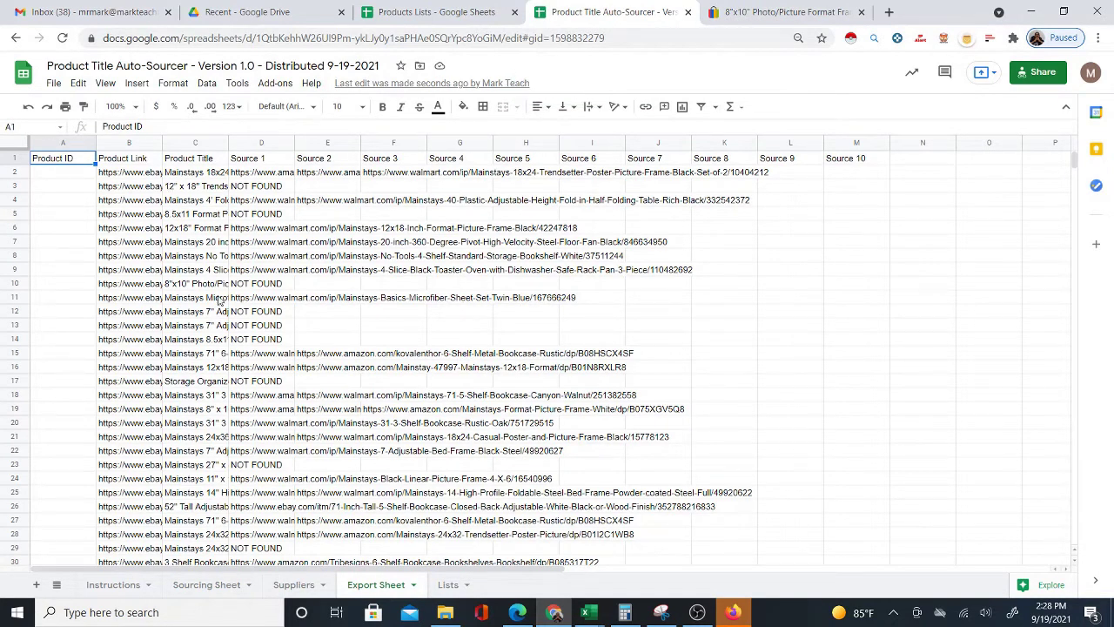
Look at the Suppliers sheet and the Sourcing Sheet's Product Link and Product Title headings, and compare them with the Export Sheet.
left_click(293, 587)
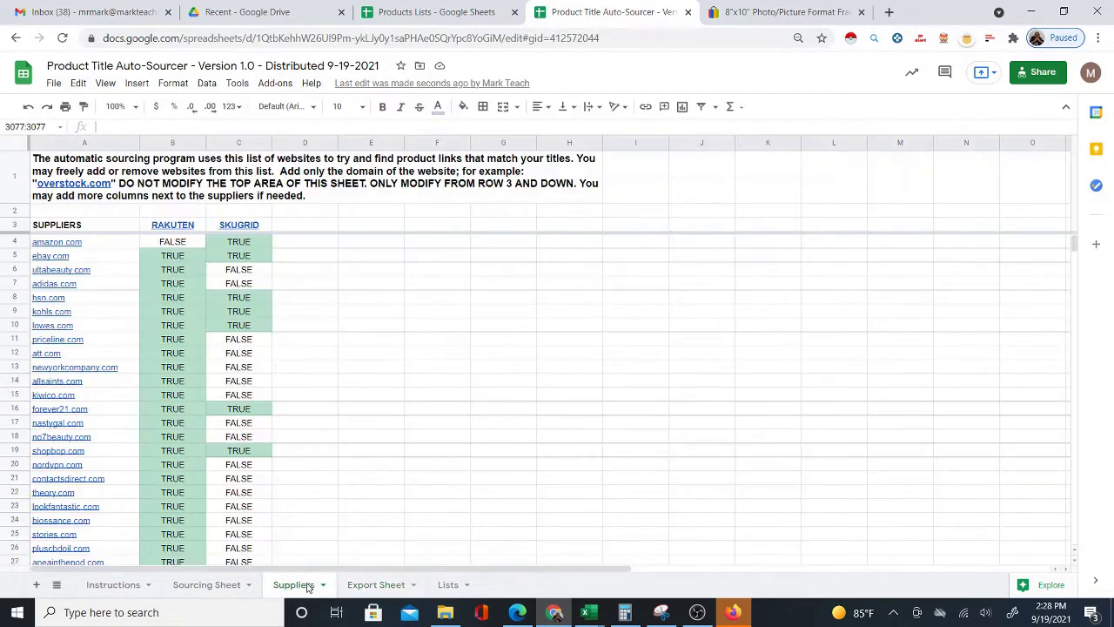
left_click(213, 586)
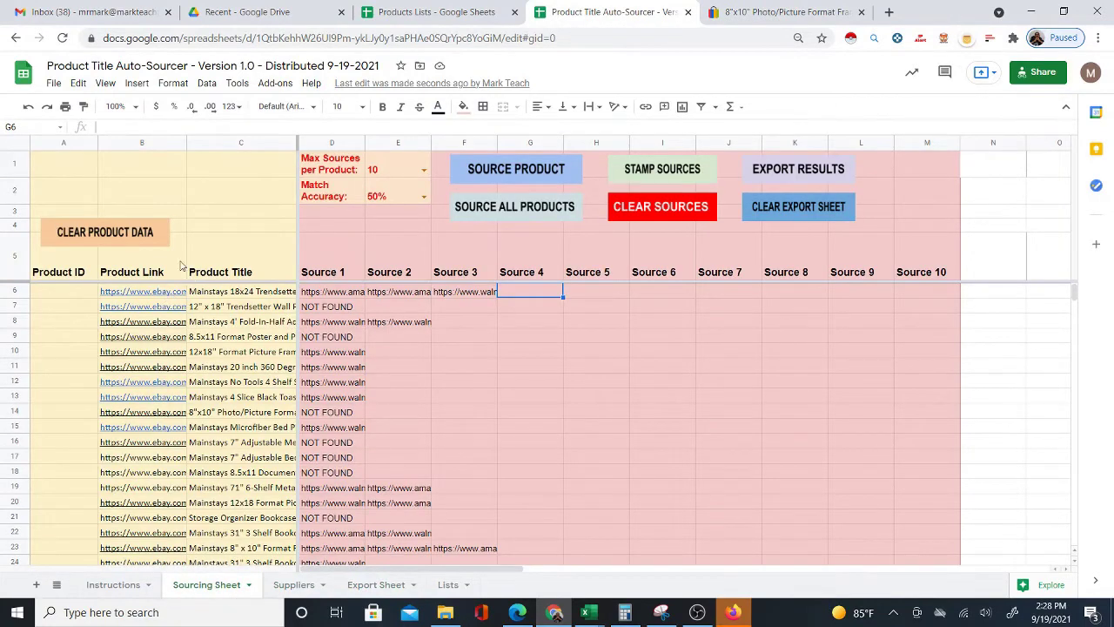
left_click_drag(127, 267, 244, 271)
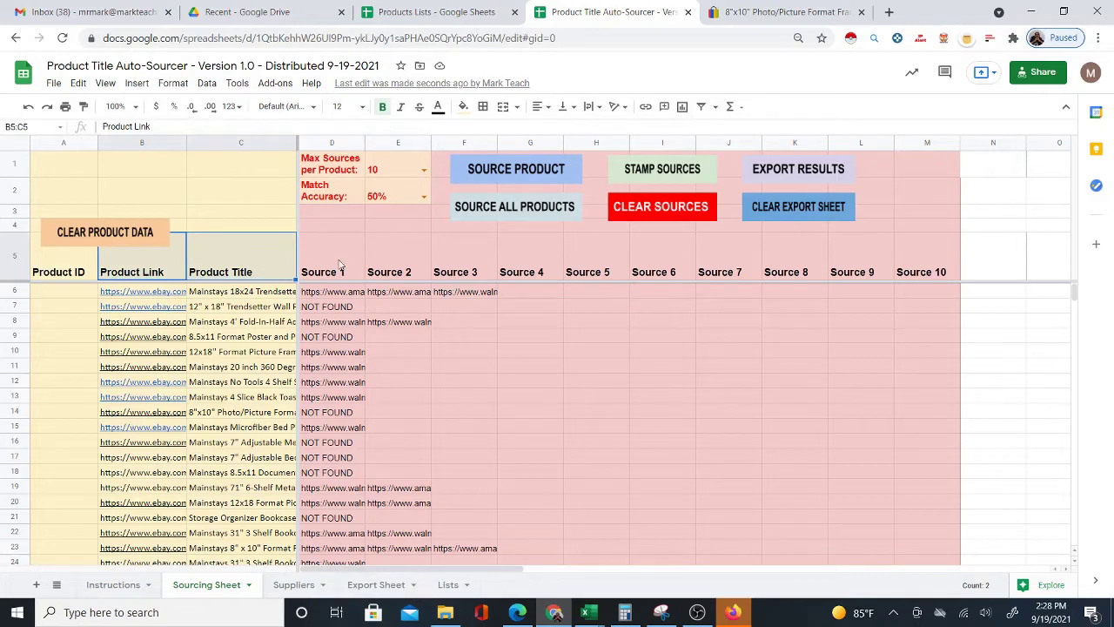
left_click(376, 584)
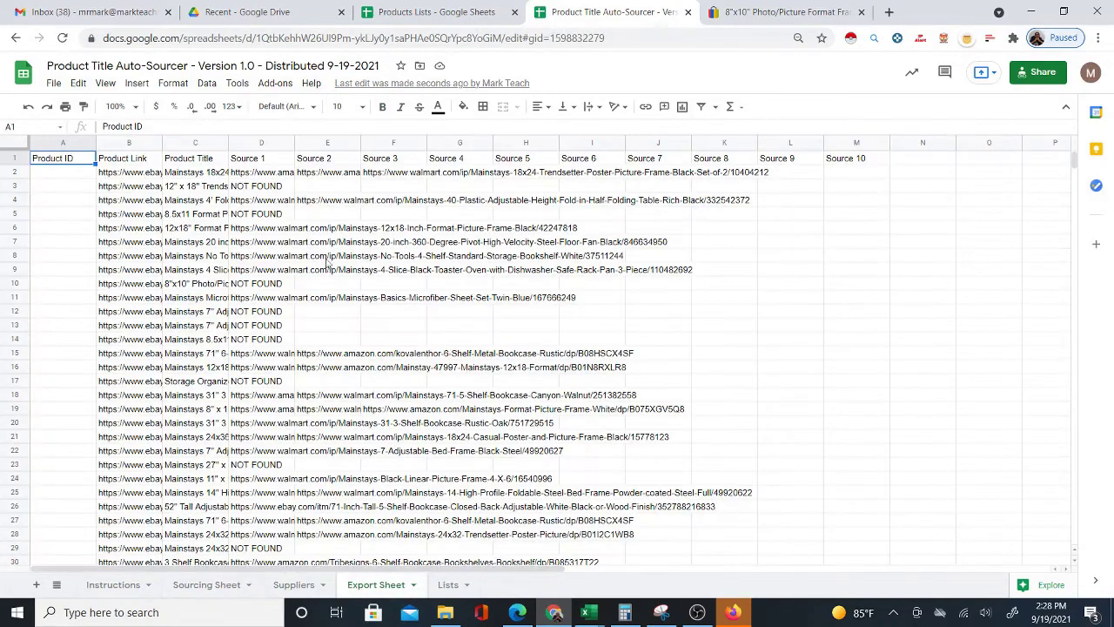
Show the file formats available for downloading the Export Sheet without choosing one.
left_click(53, 82)
mouse_move(135, 256)
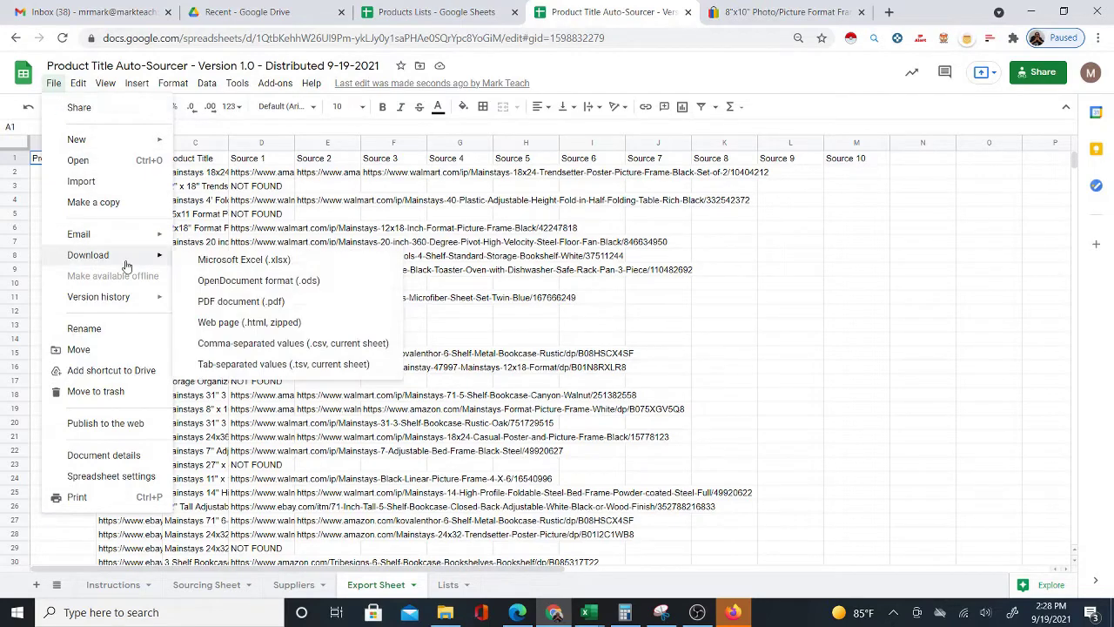
left_click(730, 230)
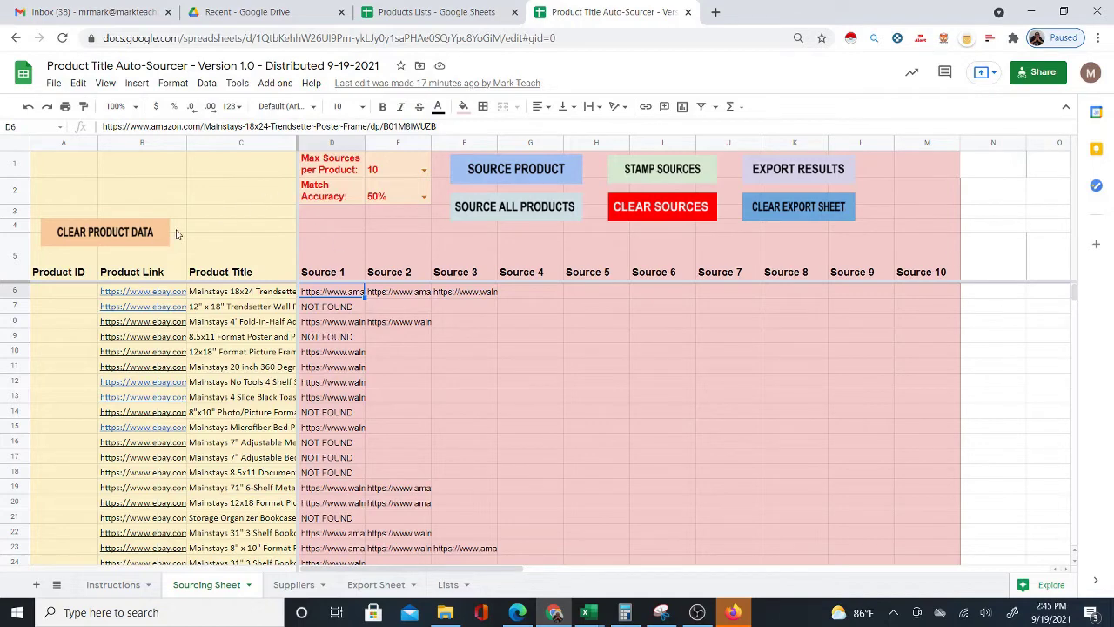
Clear all product data and all sources from the Sourcing Sheet.
left_click(87, 238)
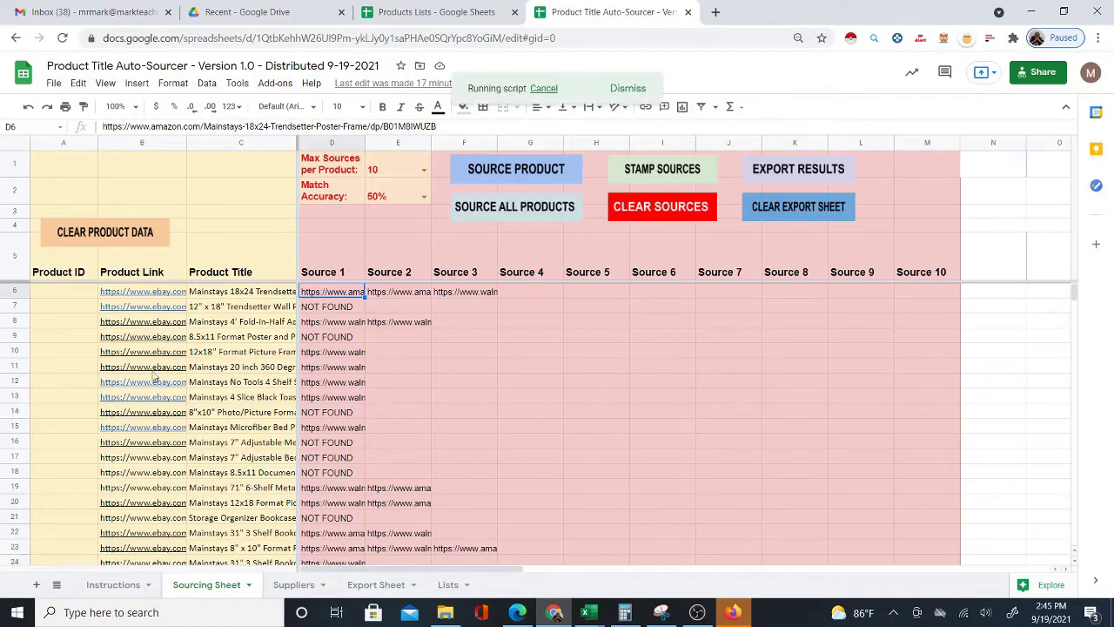
left_click(660, 209)
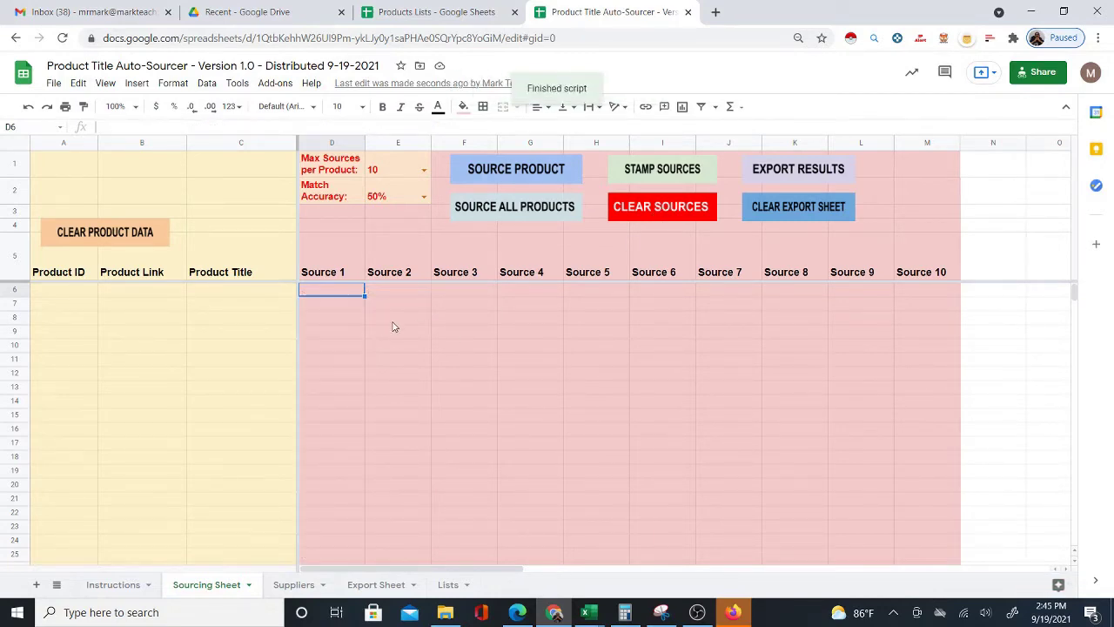
Copy the links and titles in B2:C22 from the Amazon sheet of the Products Lists spreadsheet.
left_click(438, 14)
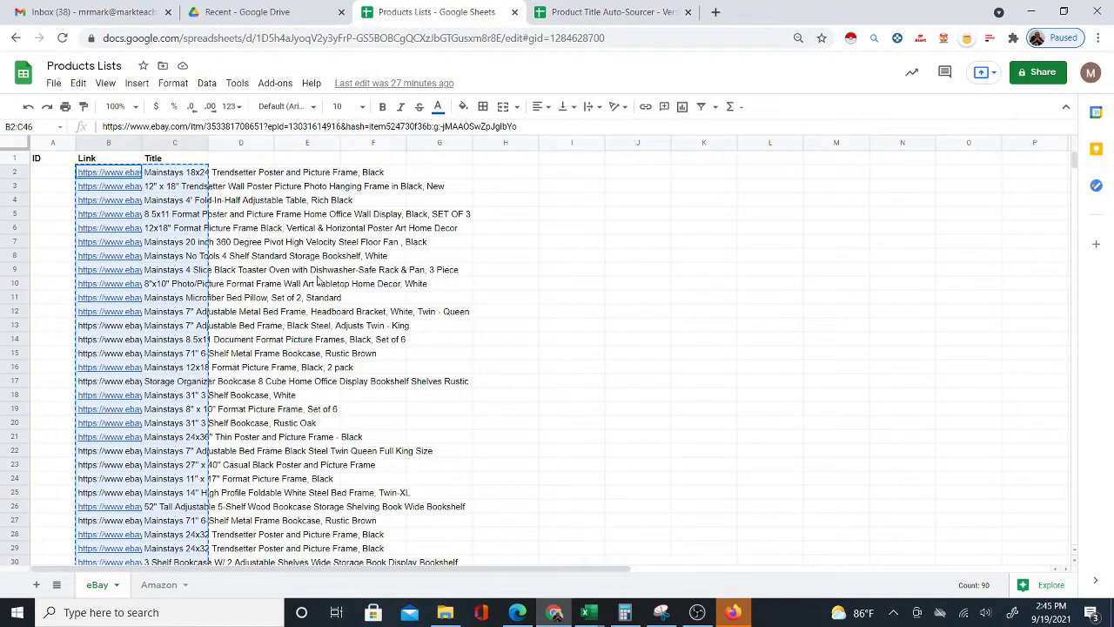
left_click(155, 584)
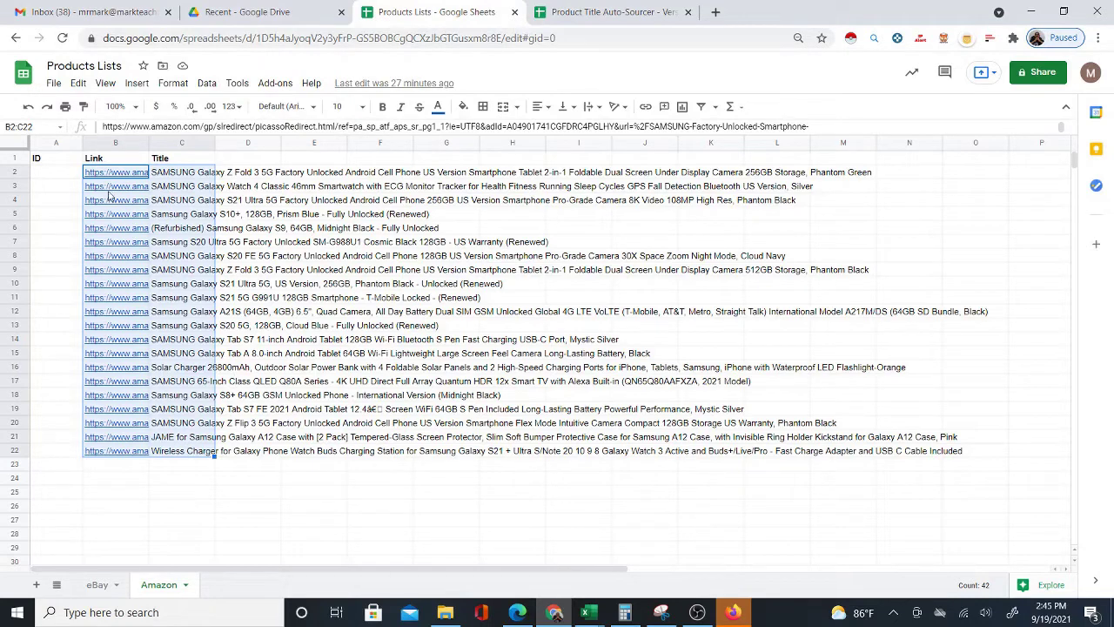
right_click(131, 178)
left_click(183, 118)
Paste the copied links and titles into the Sourcing Sheet from B6 with Paste special, and source all products.
left_click(603, 17)
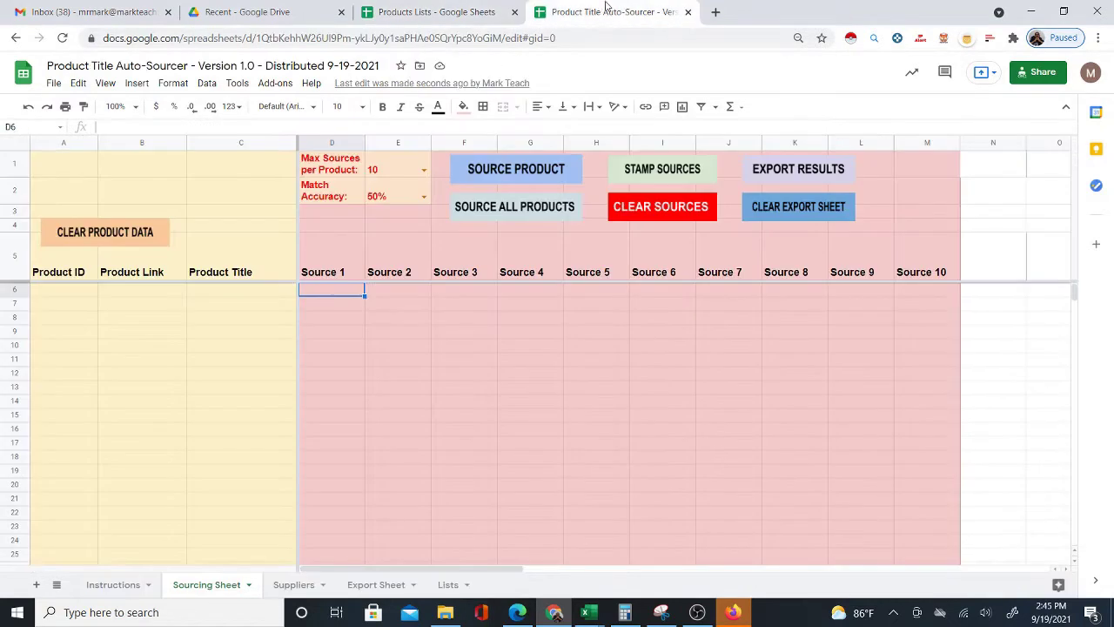
right_click(145, 291)
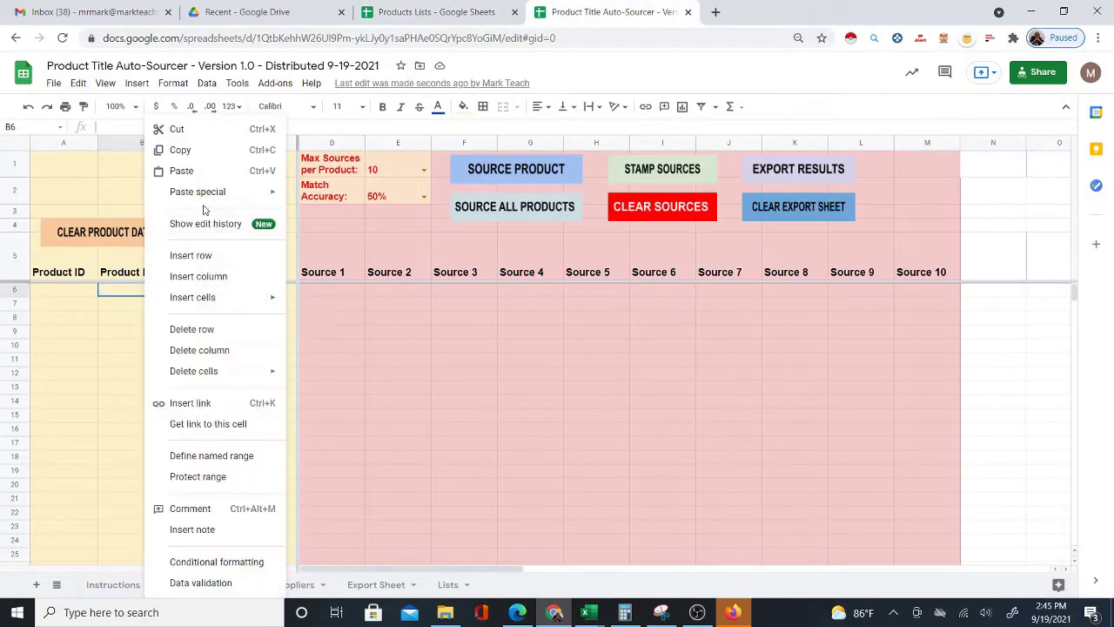
mouse_move(222, 192)
left_click(346, 196)
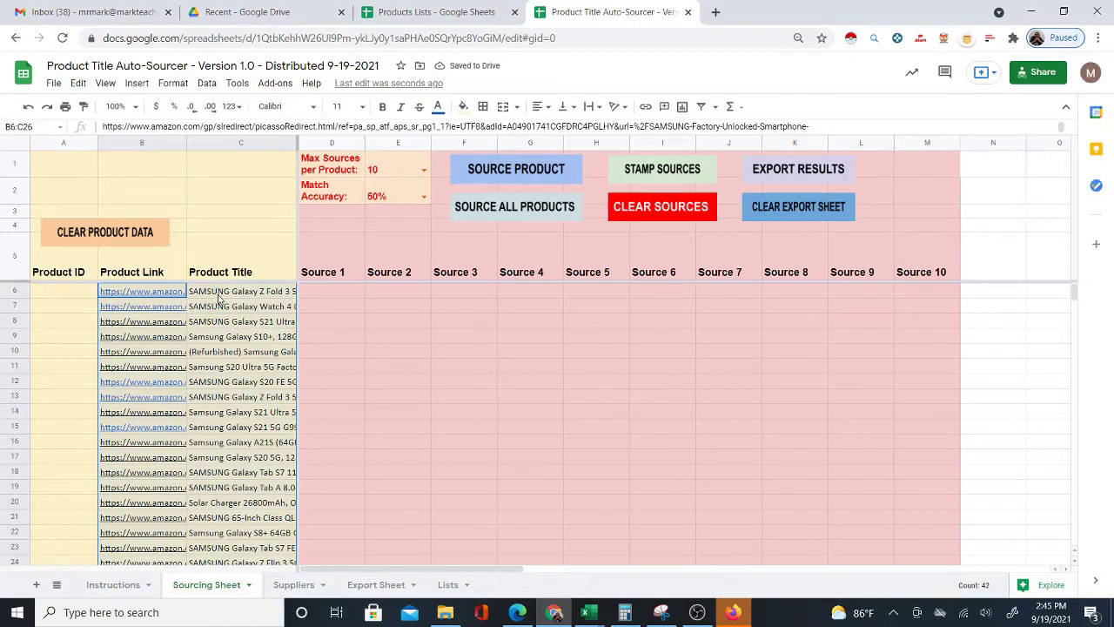
left_click(331, 293)
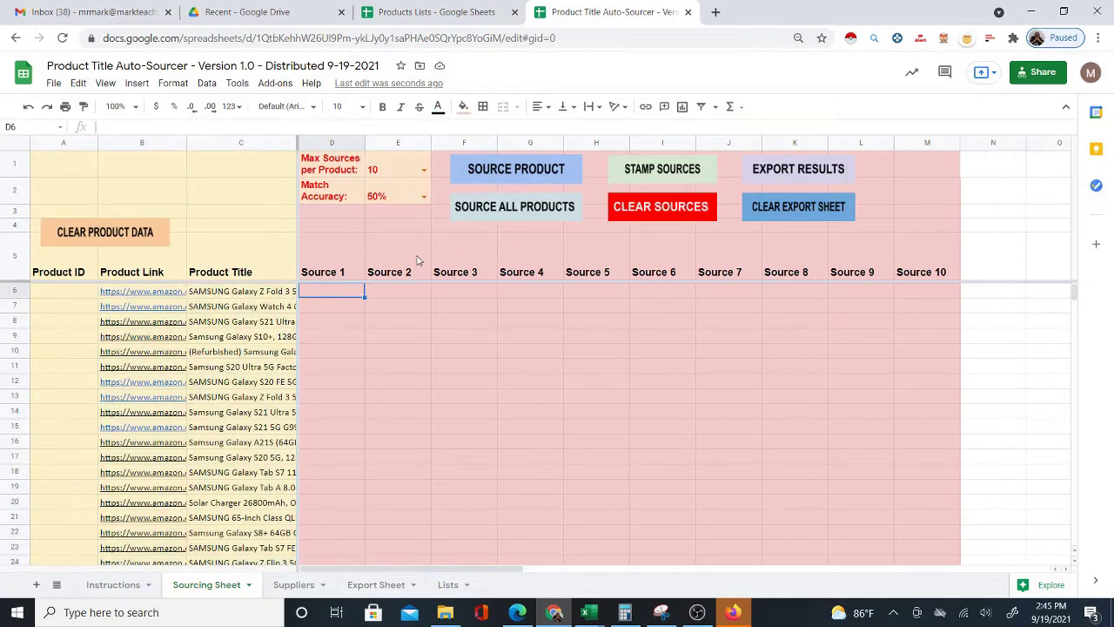
left_click(513, 214)
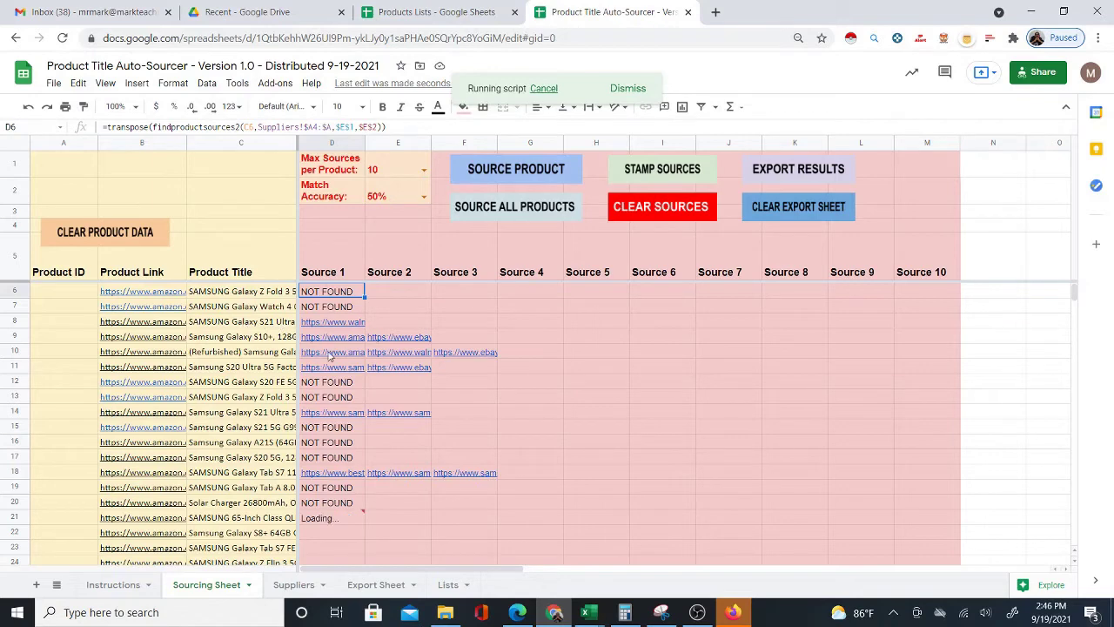
Preview the row 9 product link and view the Amazon page for the row 8 Samsung Galaxy S10+.
left_click(174, 338)
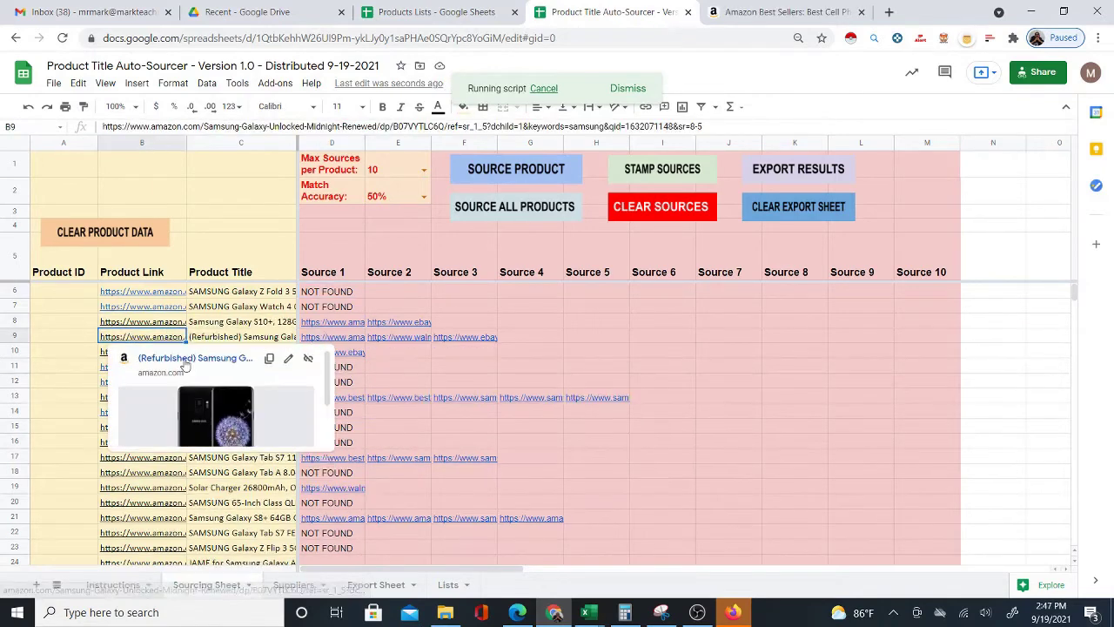
left_click(179, 324)
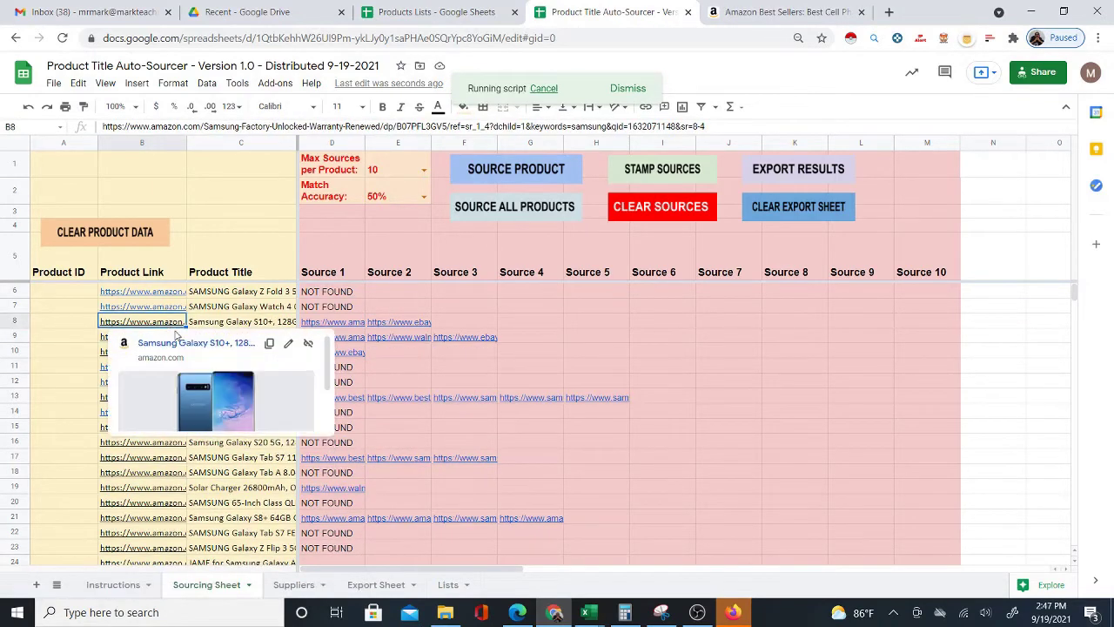
left_click(177, 347)
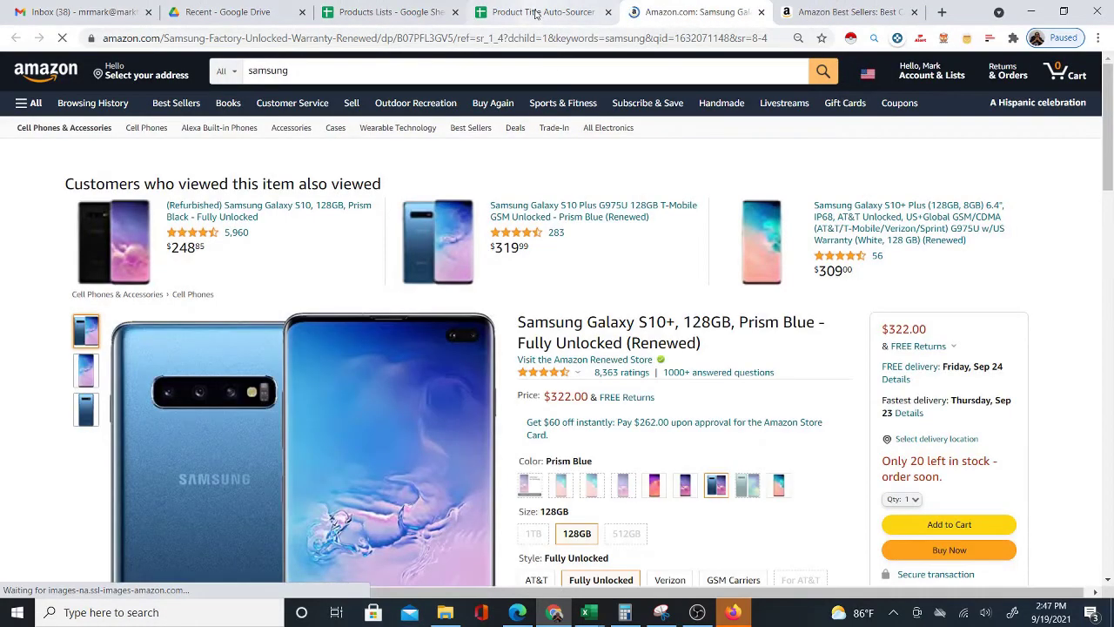
scroll(671, 181, "down", 1)
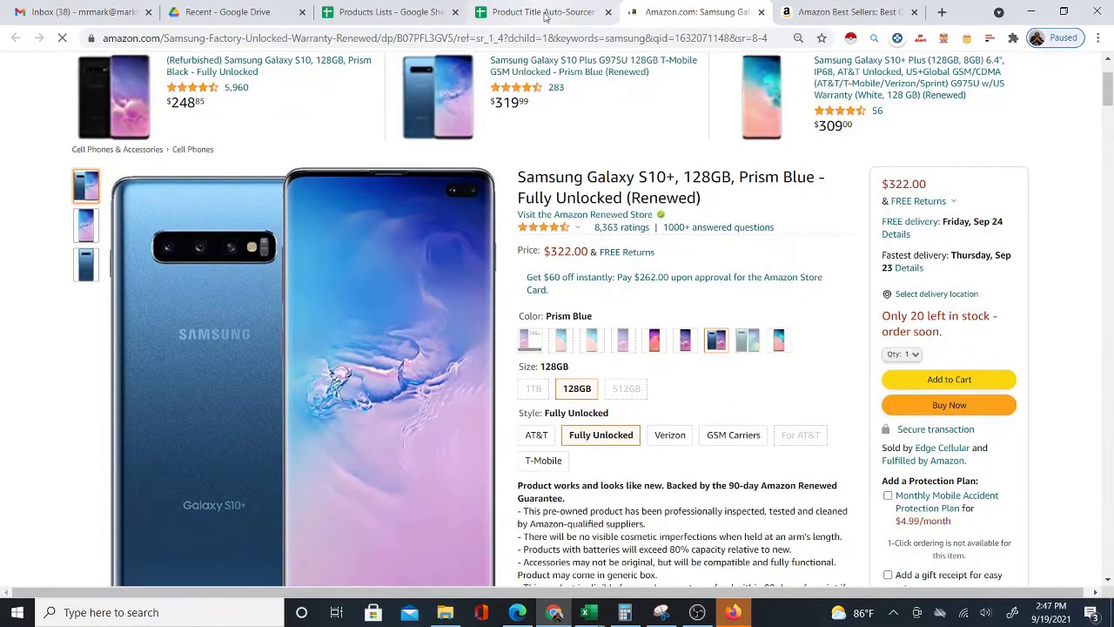
left_click(543, 11)
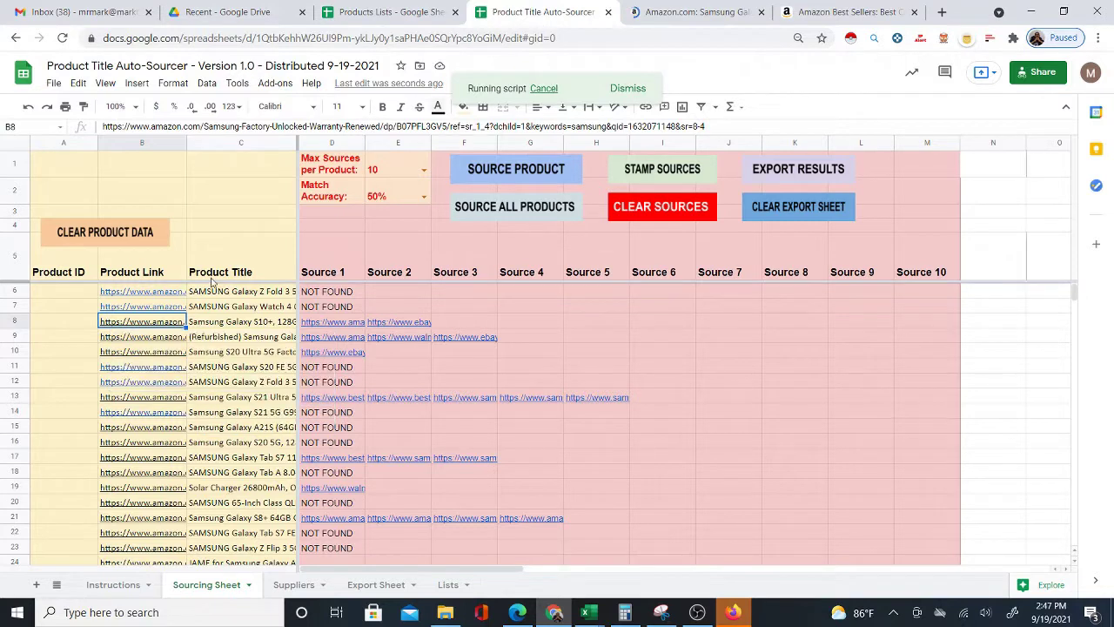
Check the row 8 Source 1 and Source 2 links, view the eBay listings page, and close the opened product pages.
left_click(332, 328)
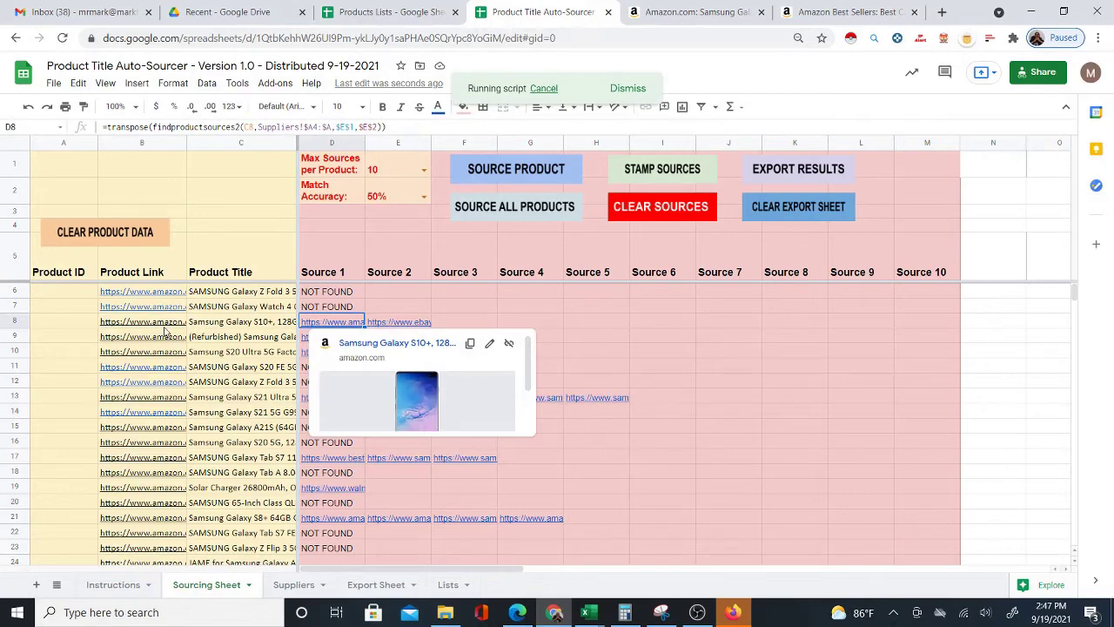
left_click(401, 328)
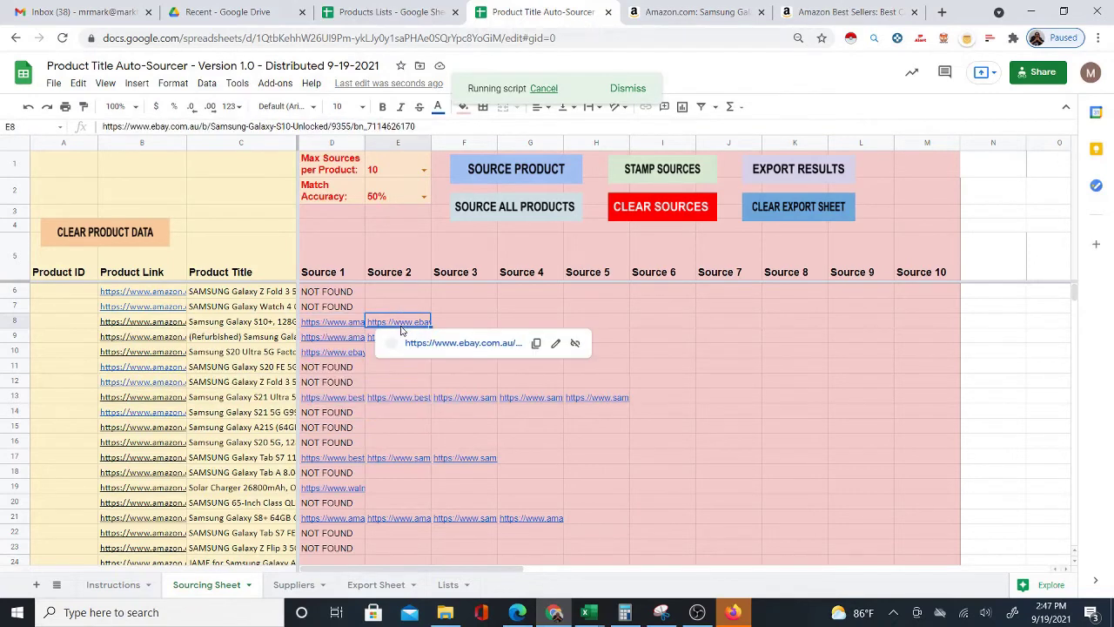
left_click(425, 342)
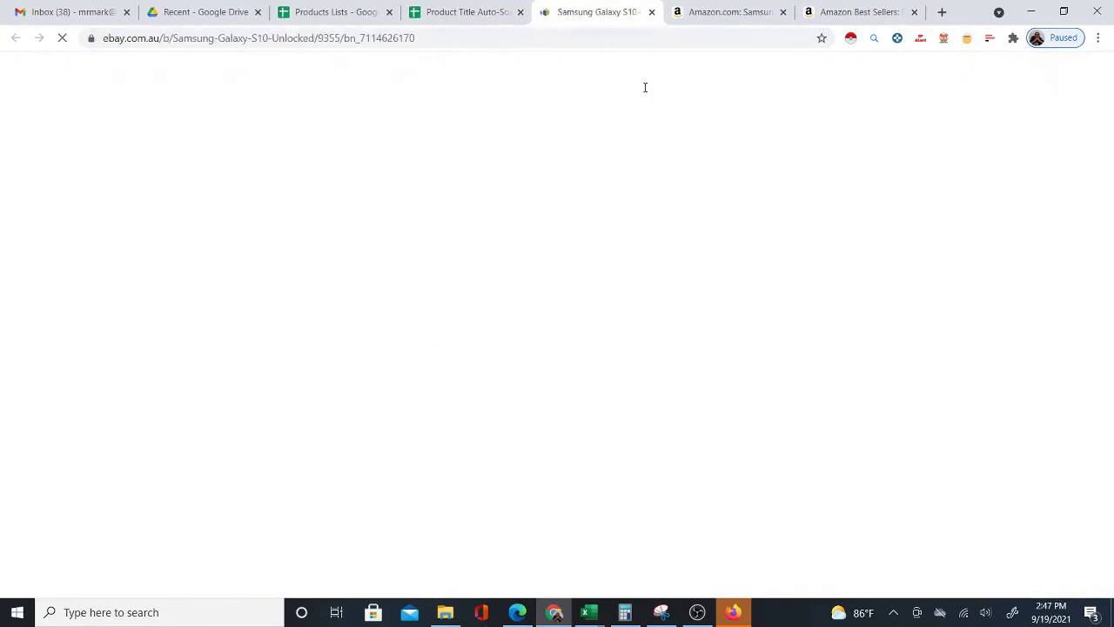
scroll(645, 262, "down", 5)
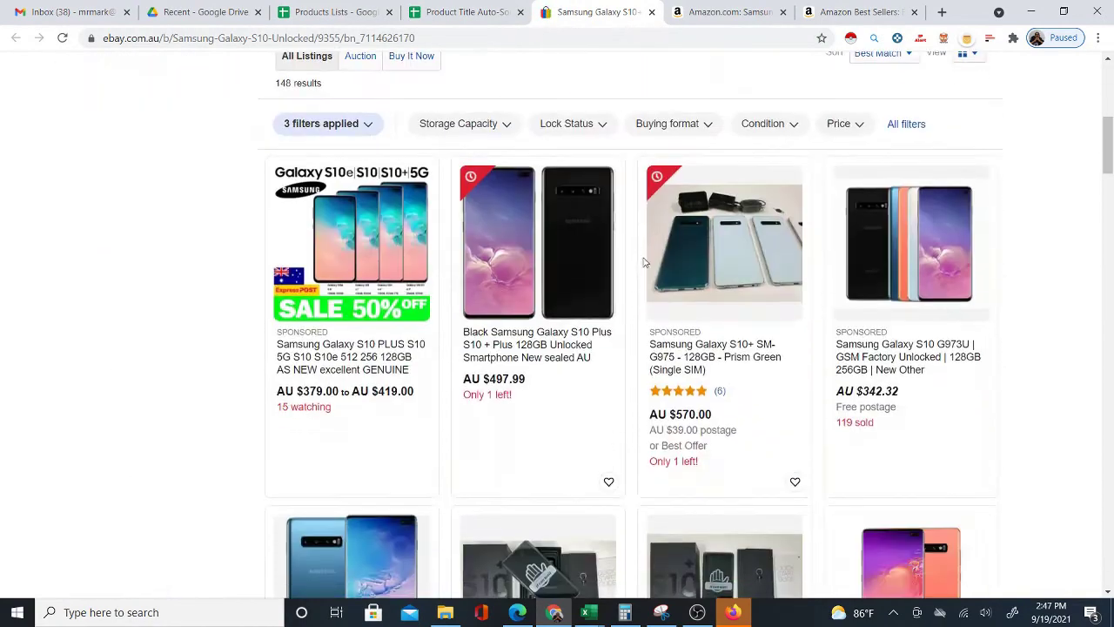
left_click(651, 13)
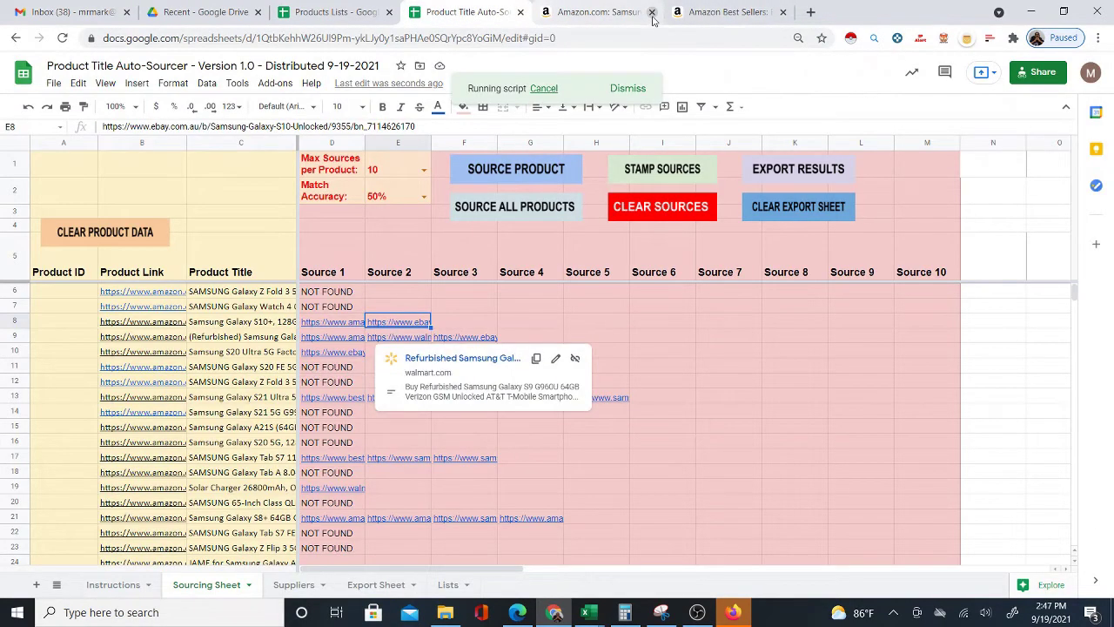
left_click(652, 13)
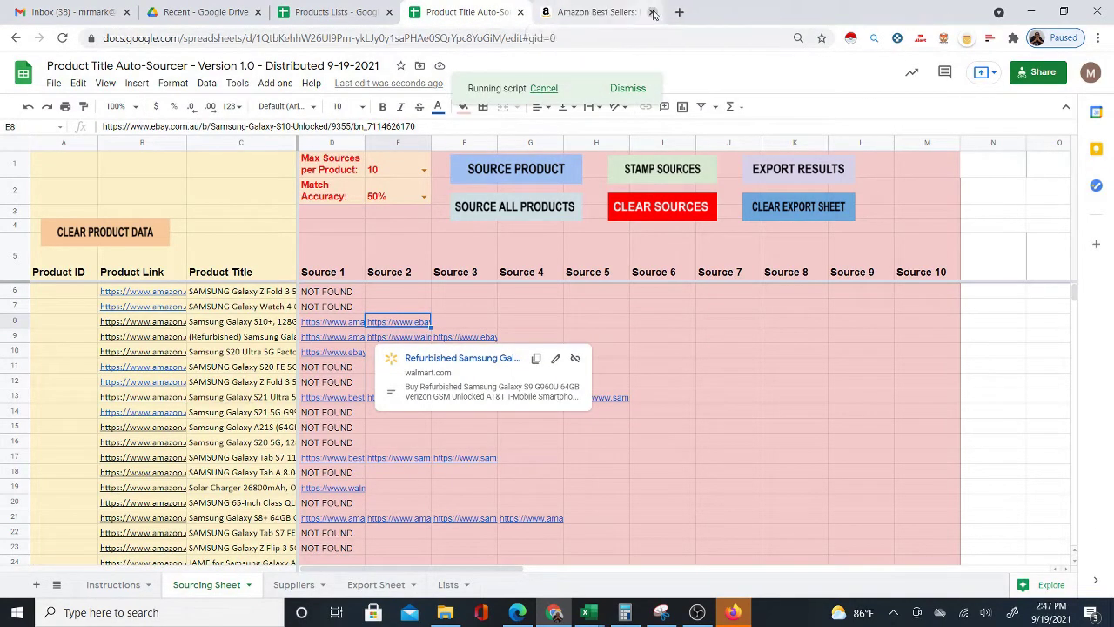
left_click(654, 12)
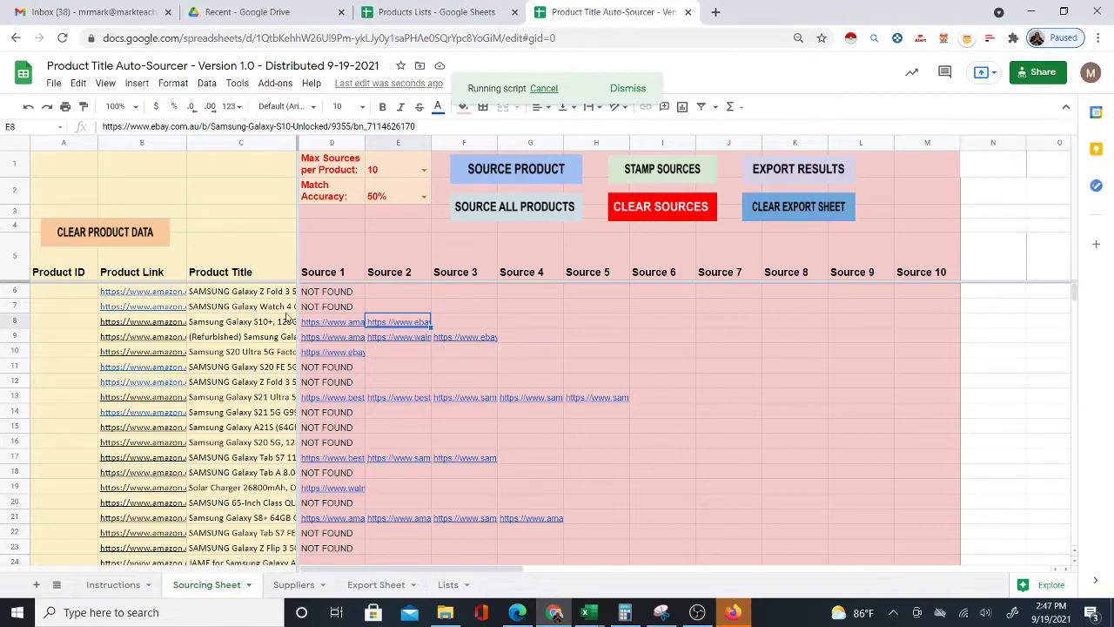
left_click(377, 324)
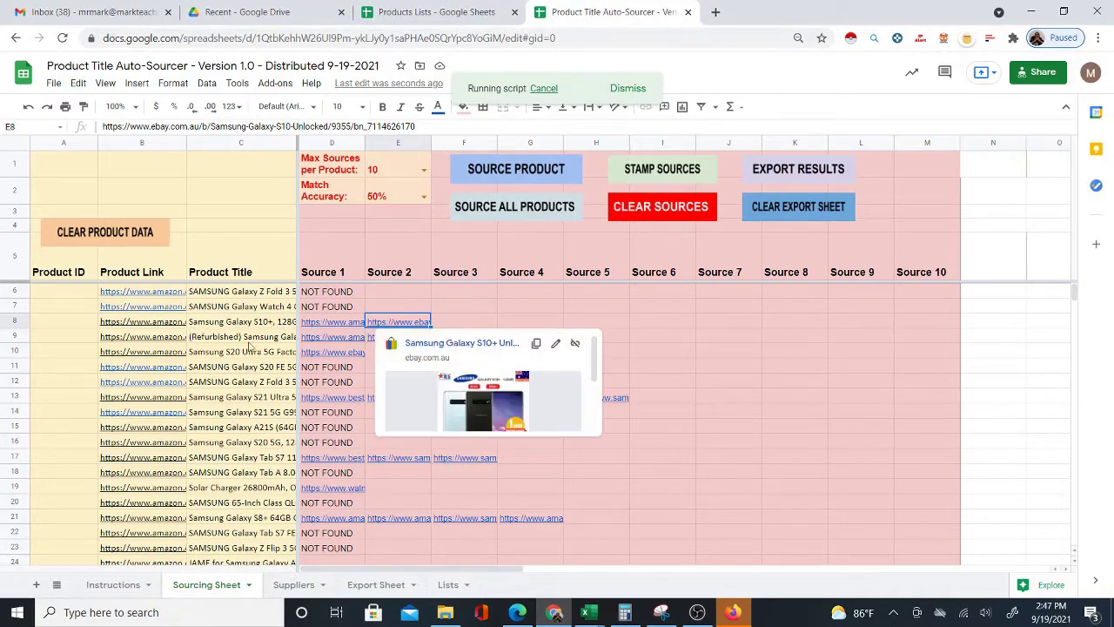
Remove amazon.com from cell A4 of the Suppliers list and return to the Sourcing Sheet.
left_click(287, 584)
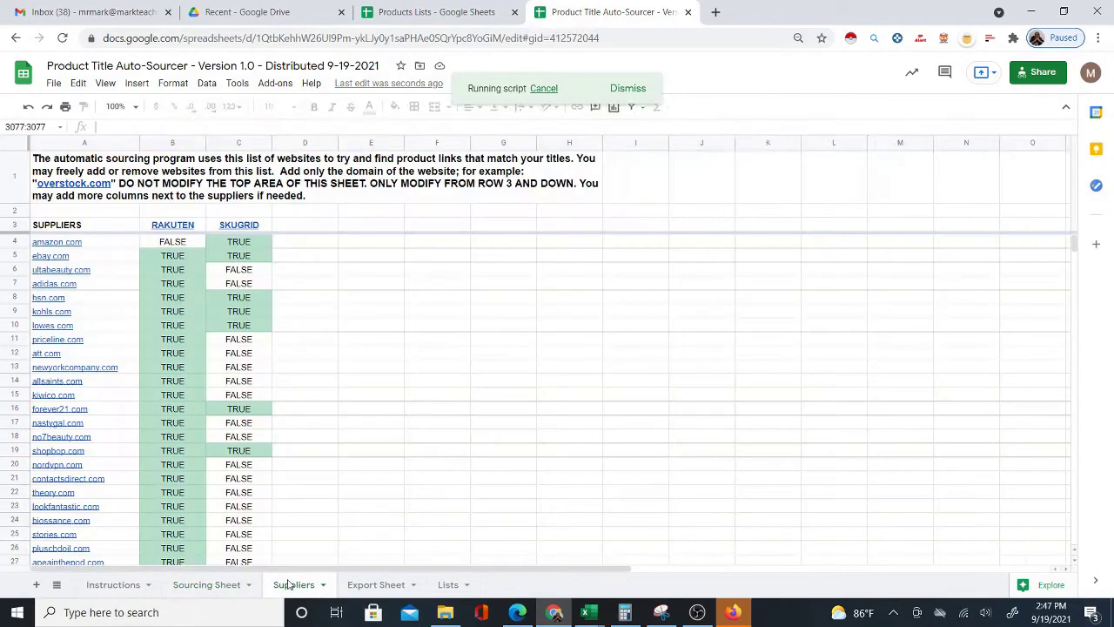
left_click(92, 244)
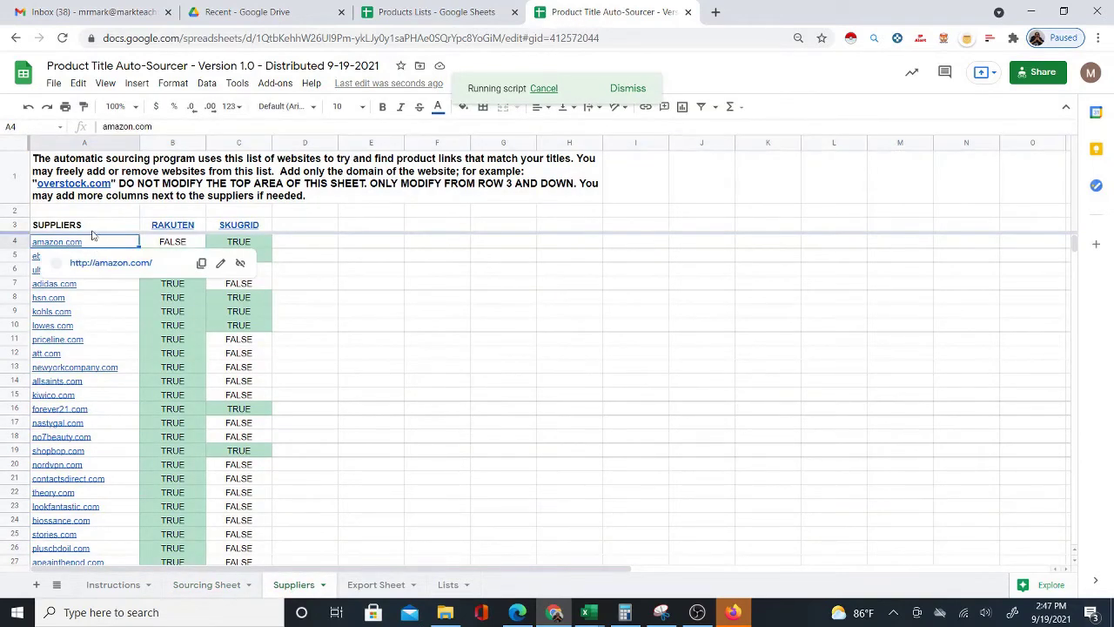
key("Delete")
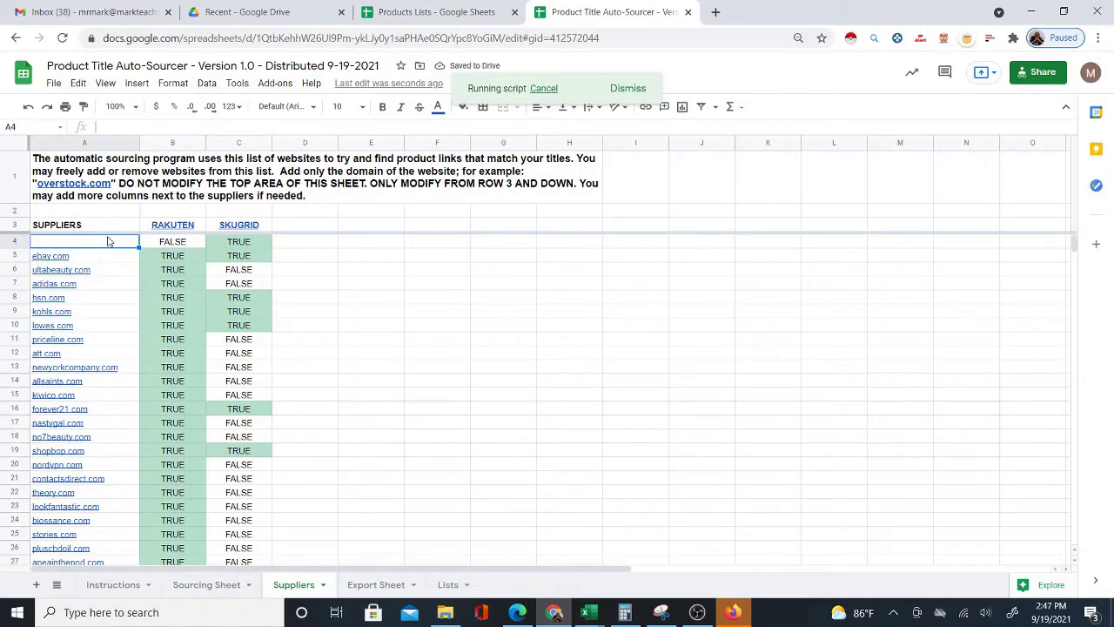
left_click(213, 582)
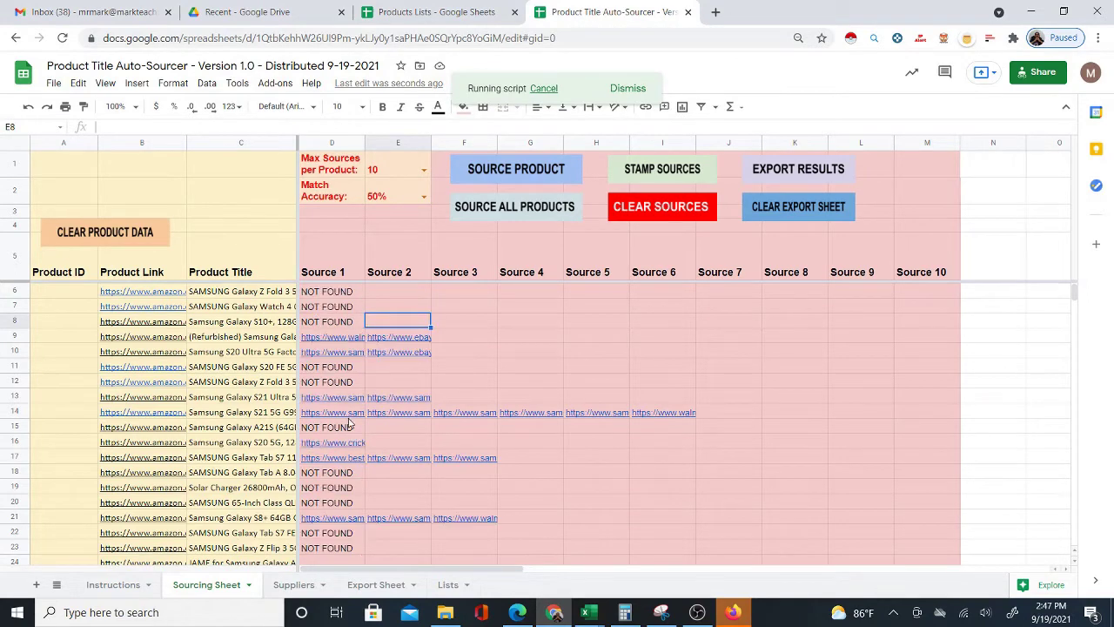
Check row 9's Walmart source and product link, and view the Amazon page for the row 10 Samsung S20 Ultra.
left_click(341, 338)
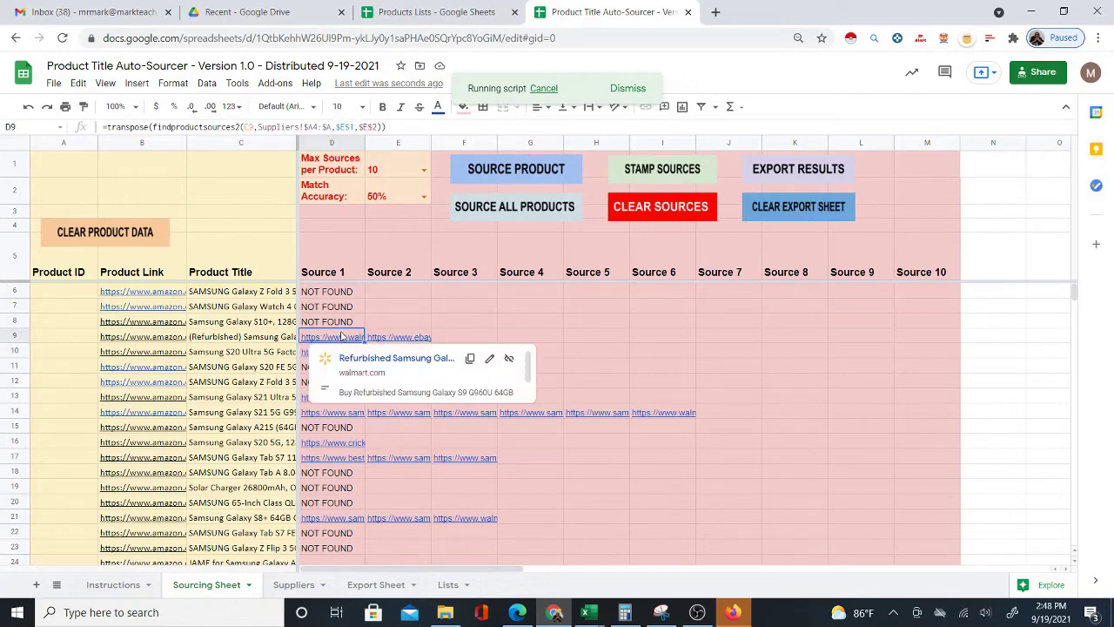
left_click(170, 339)
left_click(201, 360)
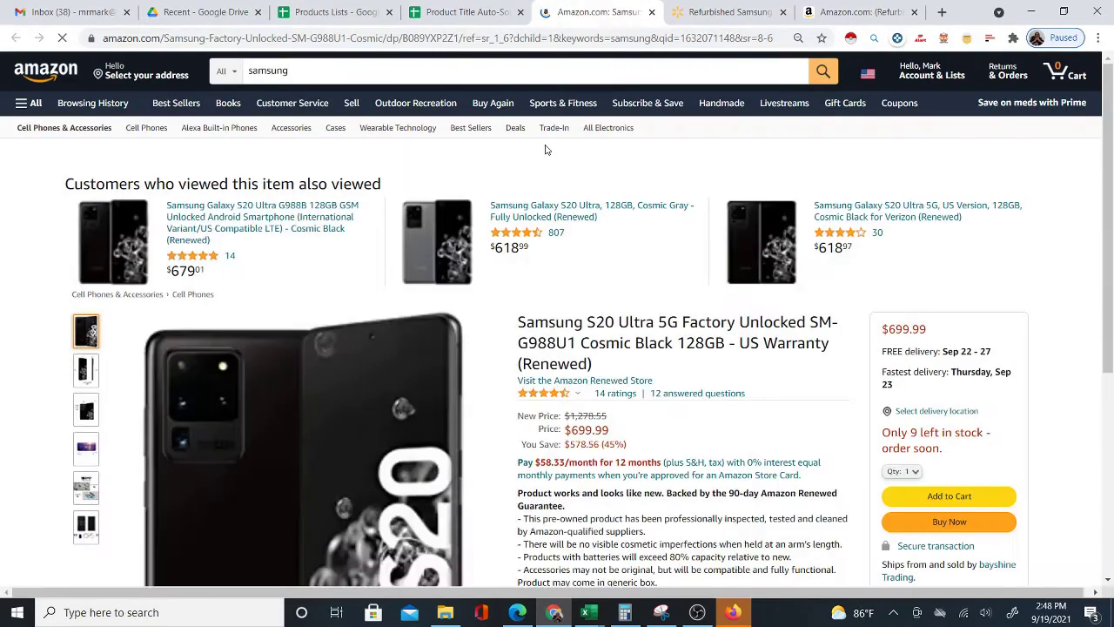
scroll(609, 294, "down", 2)
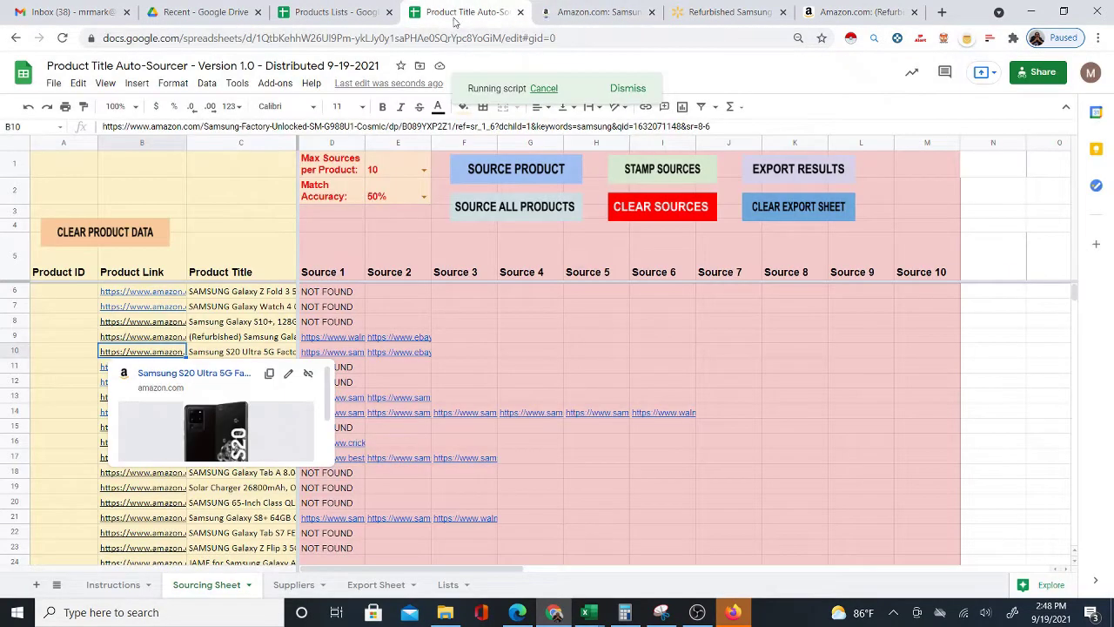
Open the row 10 Source 1 link on samsung.com and examine the product's color and memory options.
left_click(466, 12)
mouse_move(342, 357)
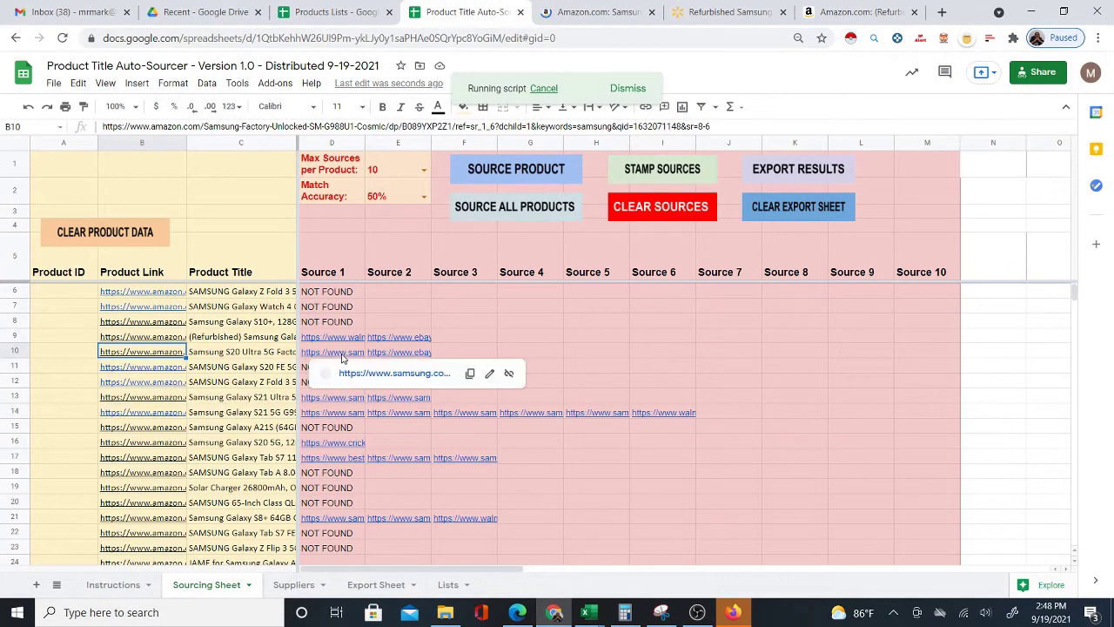
left_click(349, 377)
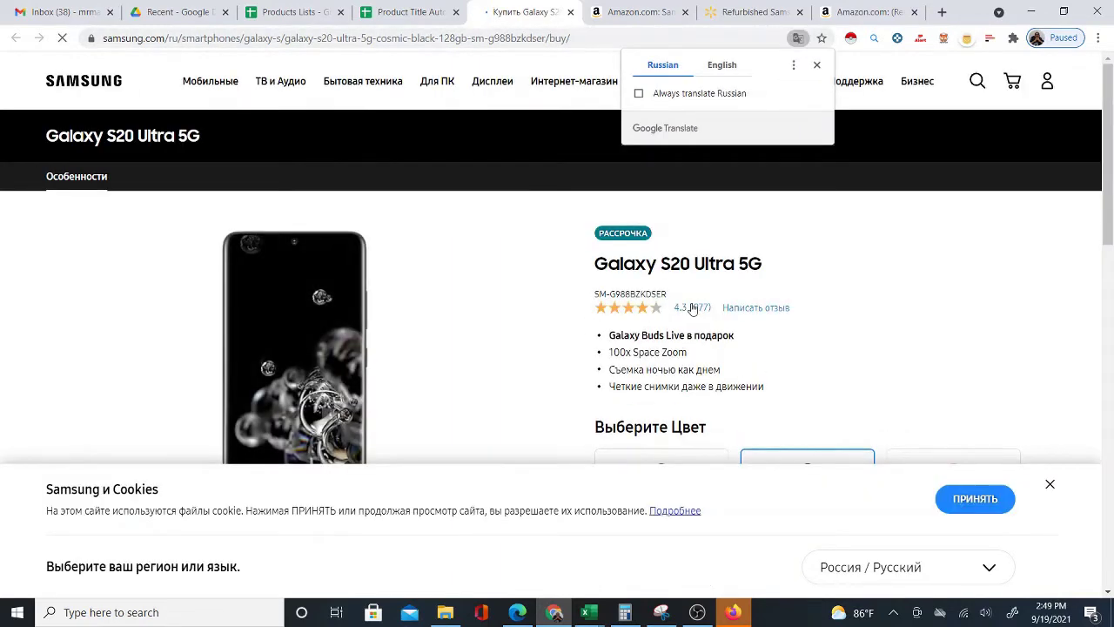
scroll(691, 309, "down", 2)
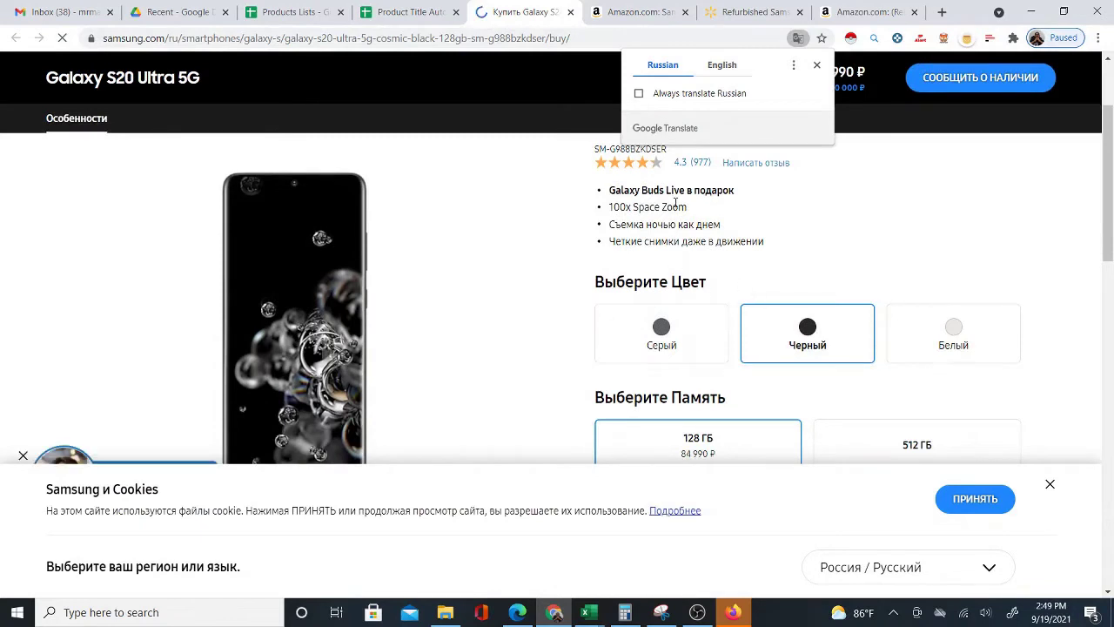
scroll(352, 329, "down", 1)
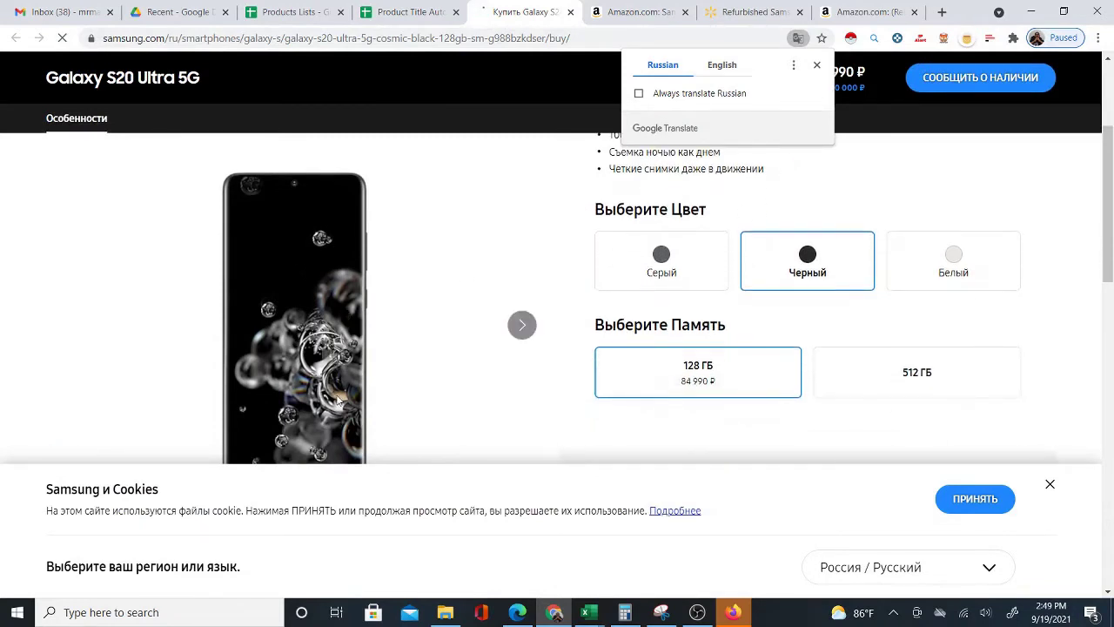
Compare the samsung.com Galaxy S20 Ultra page with the Amazon listing, and close all the opened product pages.
scroll(340, 399, "down", 3)
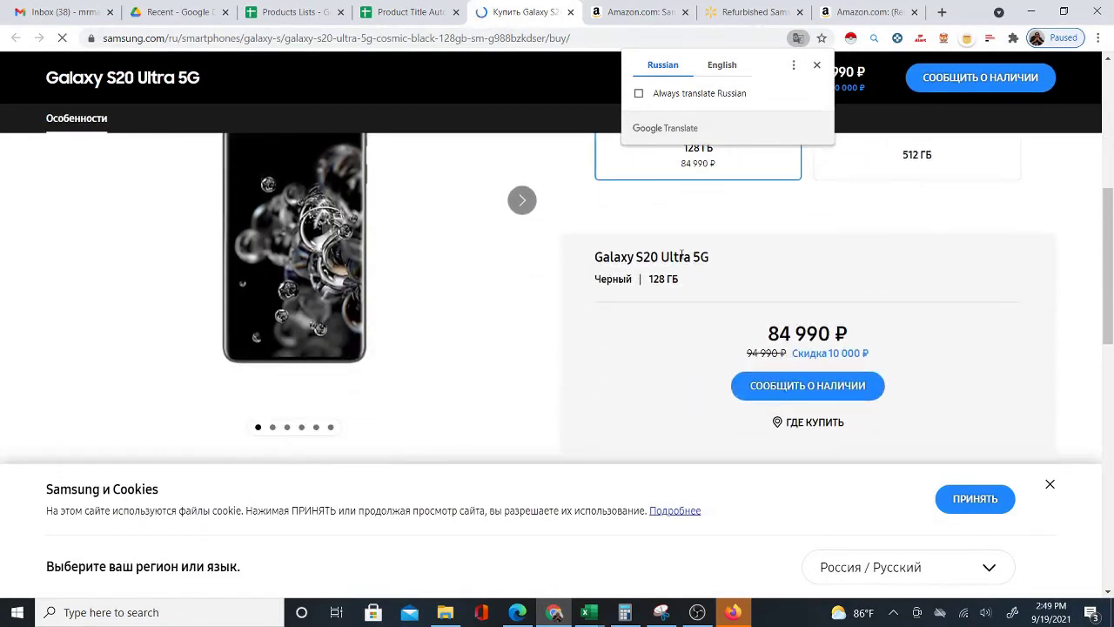
left_click(603, 16)
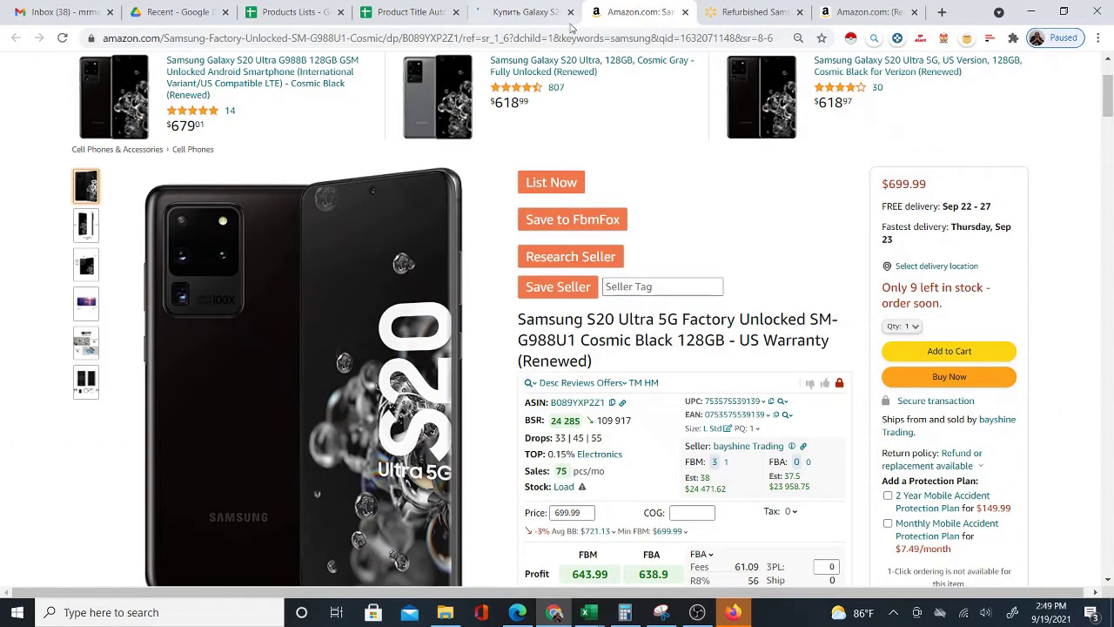
left_click(407, 16)
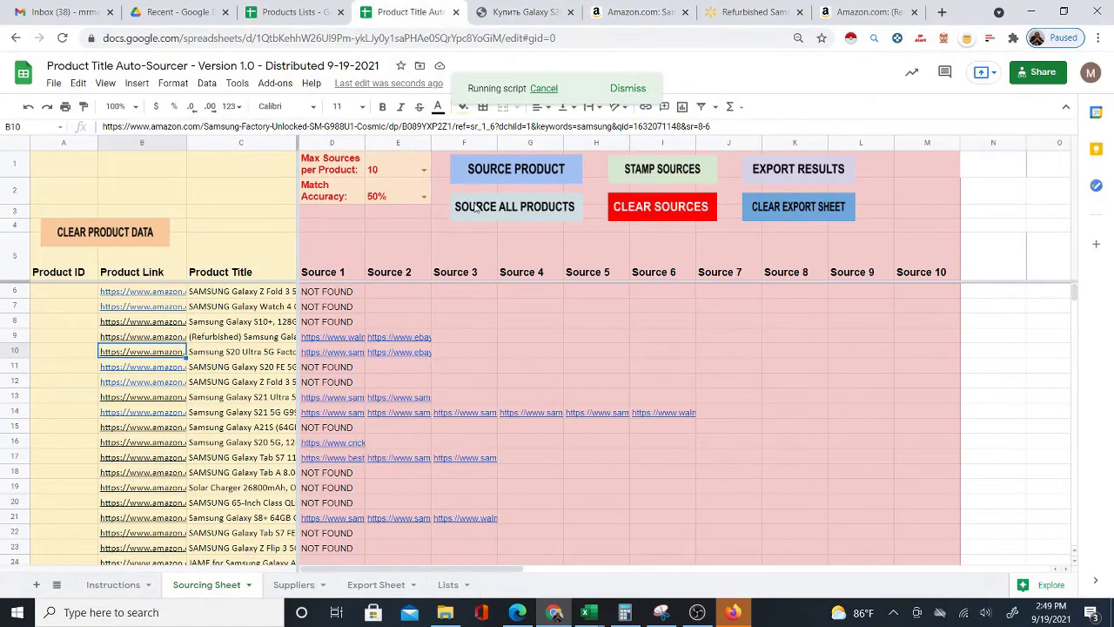
left_click(535, 12)
left_click(571, 12)
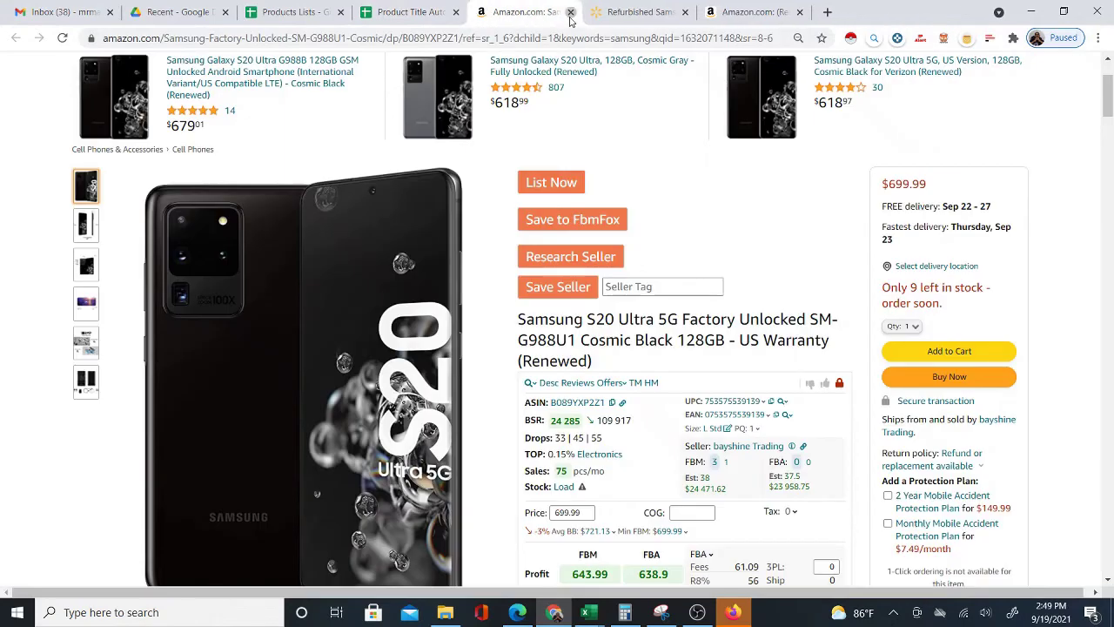
left_click(570, 13)
left_click(570, 13)
left_click(570, 12)
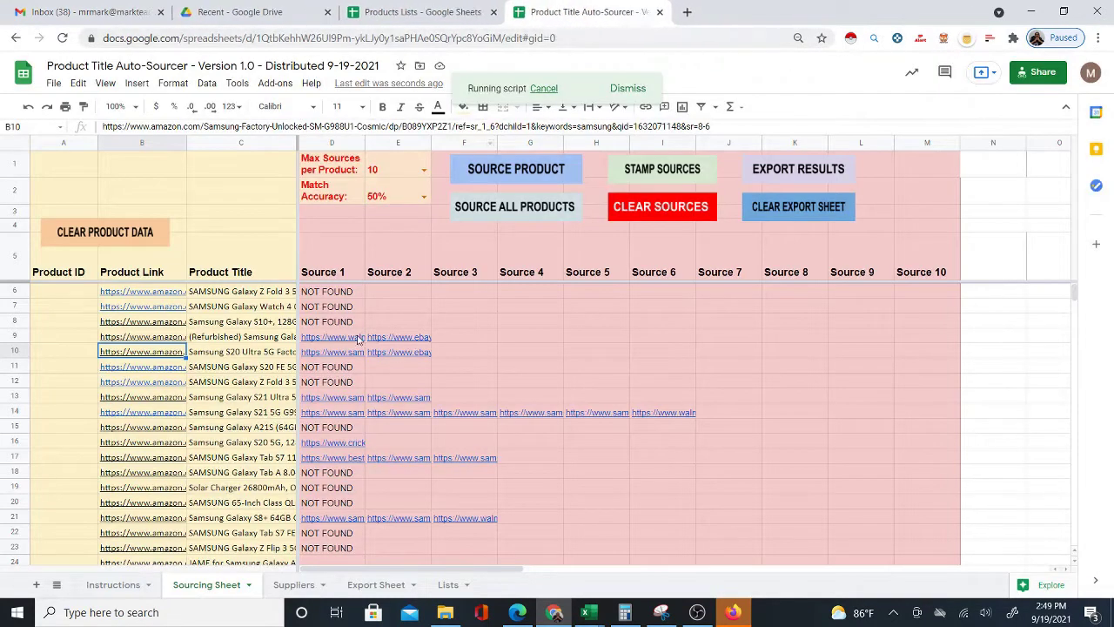
Open row 13's Amazon product link for the Galaxy S21 Ultra and its Source 1 link on samsung.com.
left_click(178, 398)
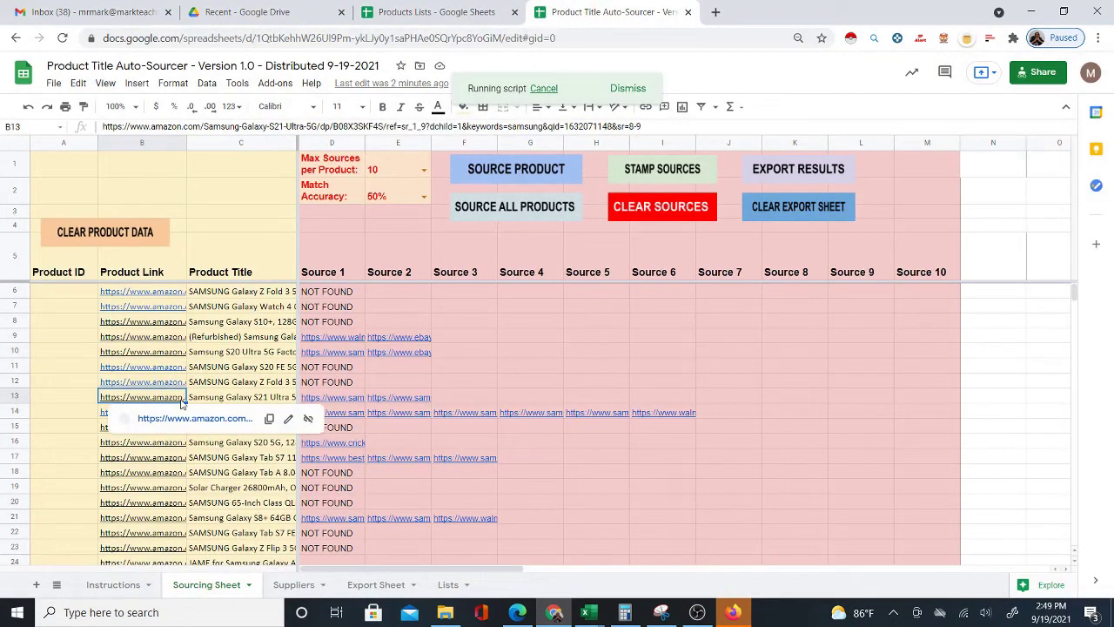
left_click(185, 420)
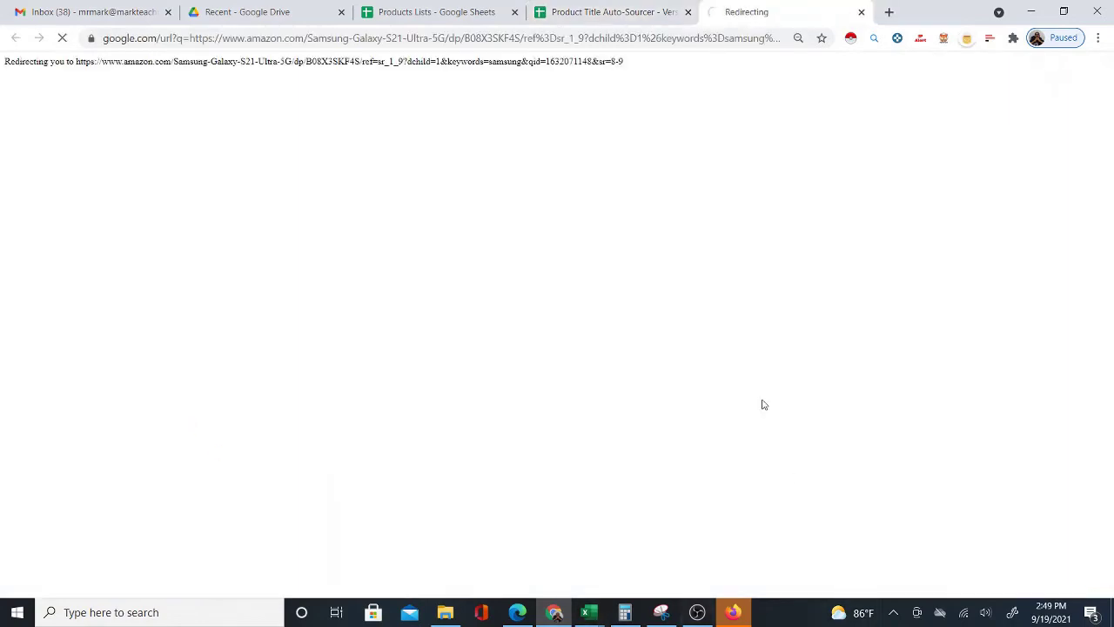
scroll(678, 380, "down", 2)
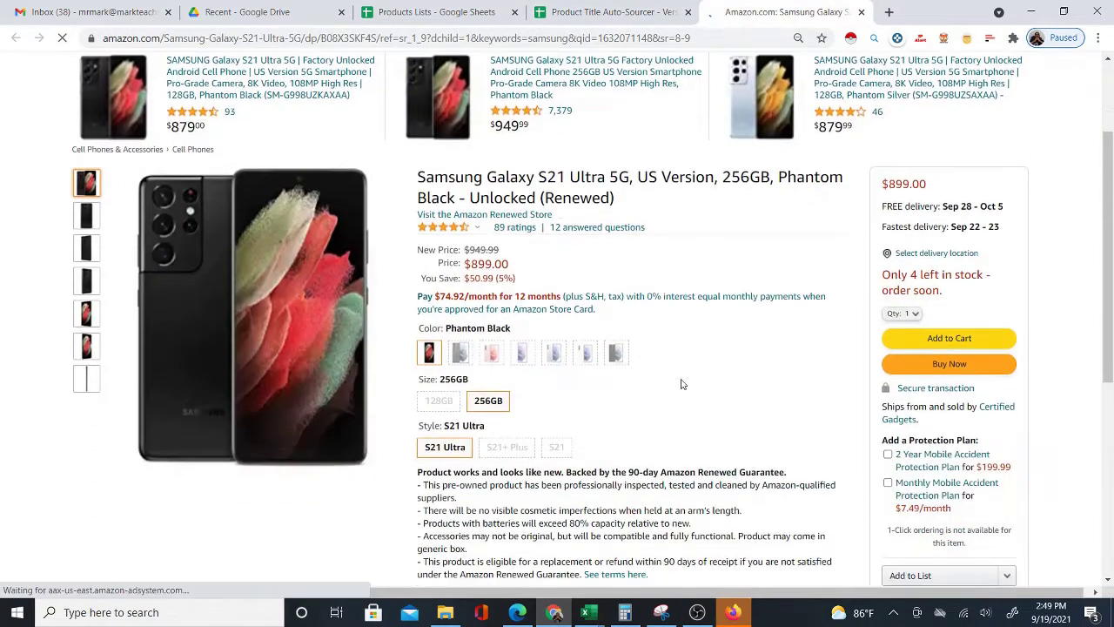
left_click(649, 10)
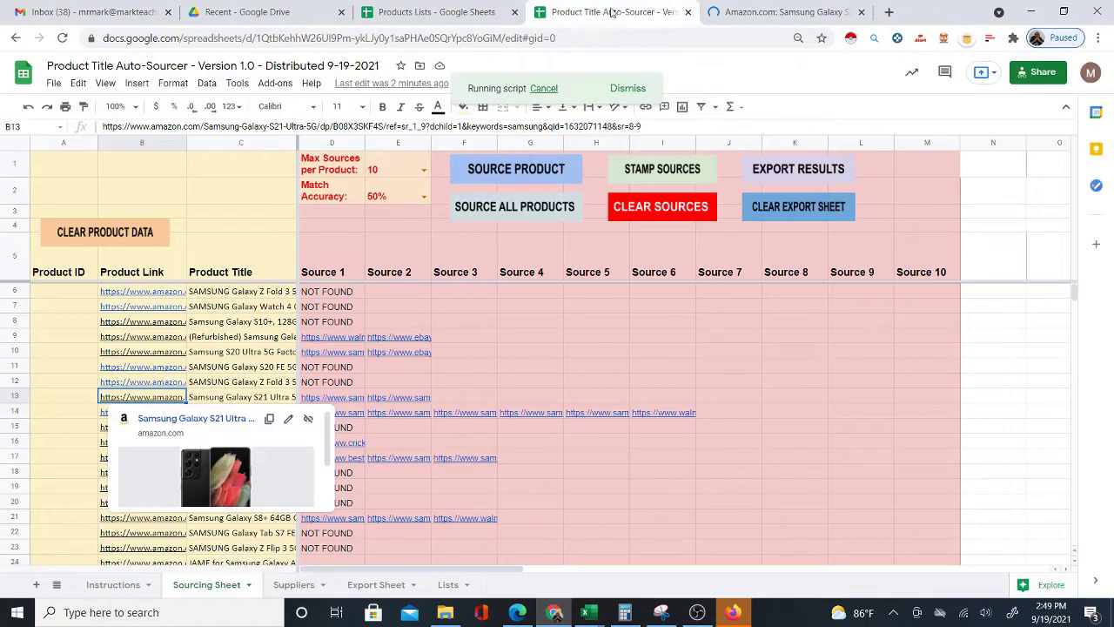
left_click(347, 407)
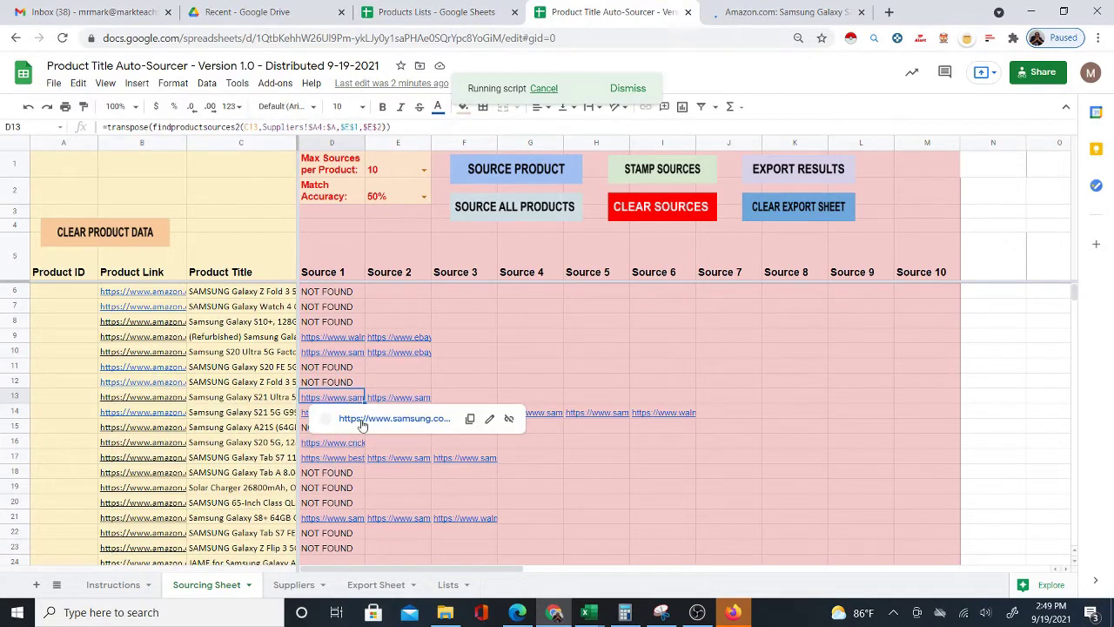
left_click(363, 425)
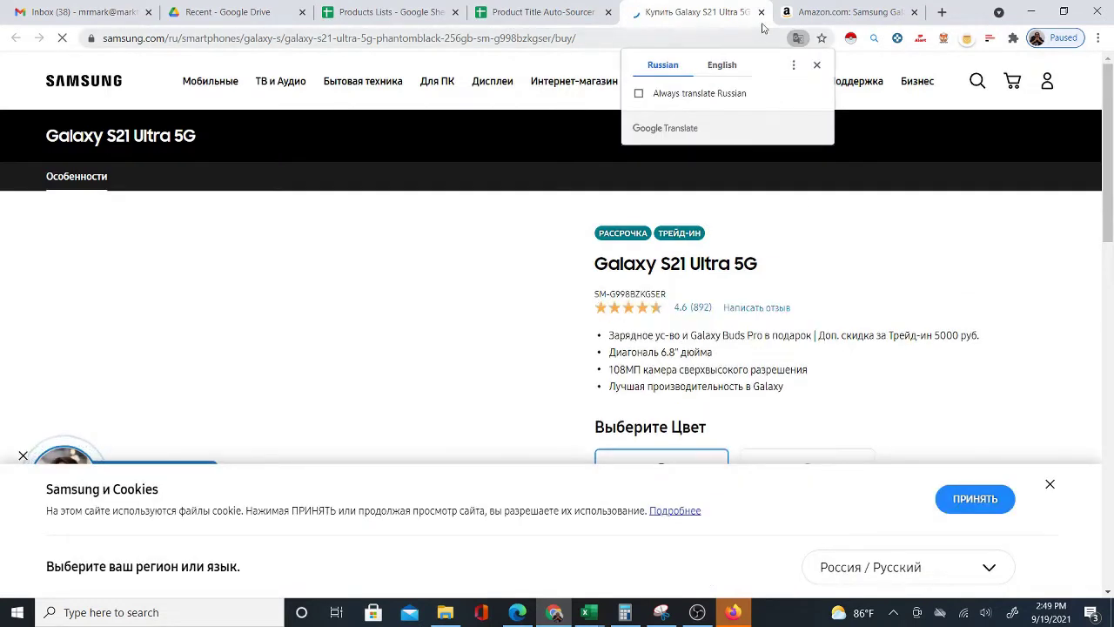
Translate the Russian samsung.com Galaxy S21 Ultra page into English and dismiss the translation popup.
left_click(722, 66)
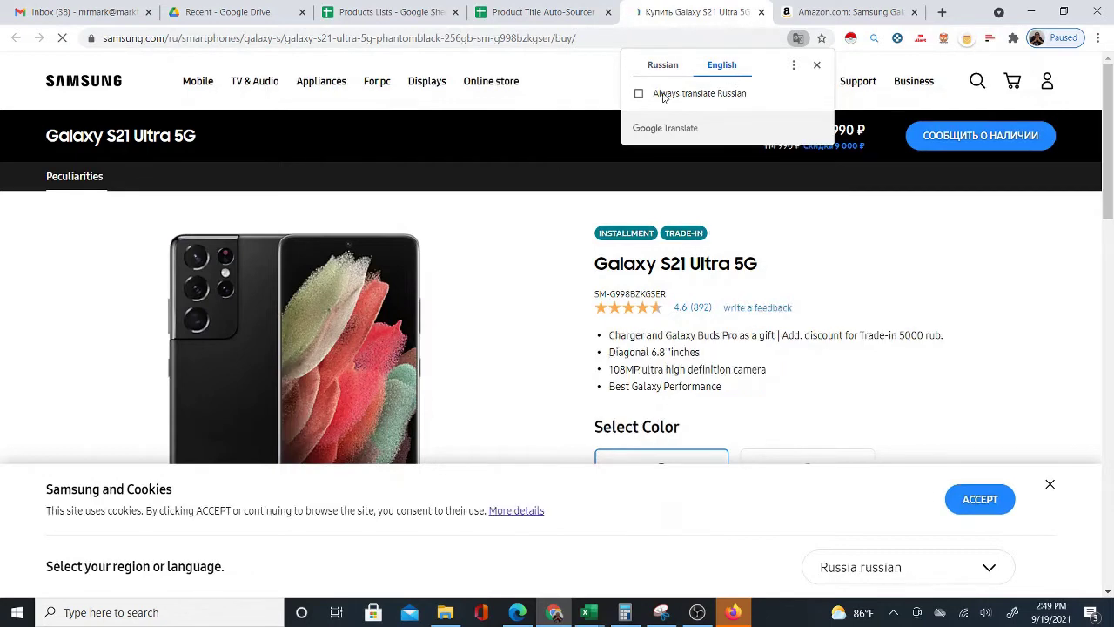
left_click(818, 68)
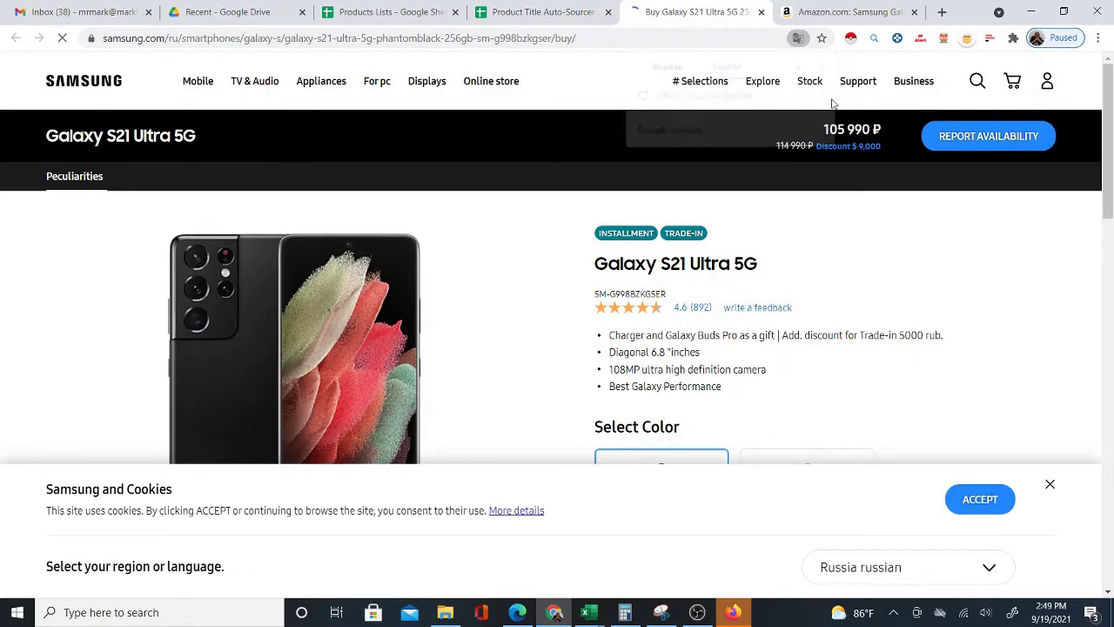
scroll(612, 243, "down", 2)
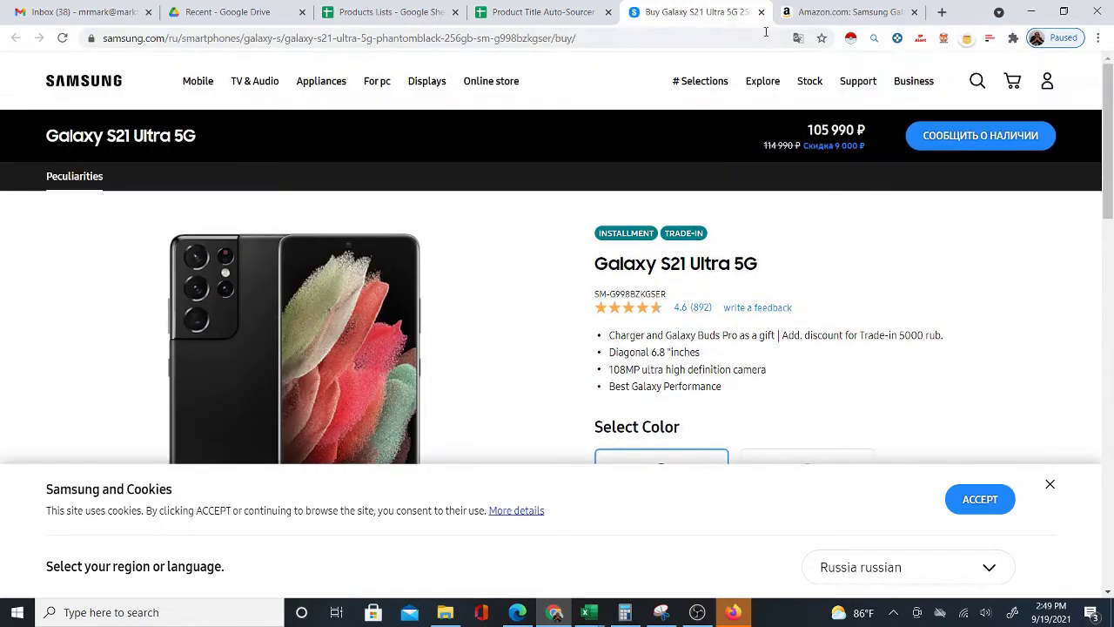
Compare the samsung.com S21 Ultra page with its Amazon listing, closing the cookie notice, and return to the Sourcing Sheet.
left_click(802, 12)
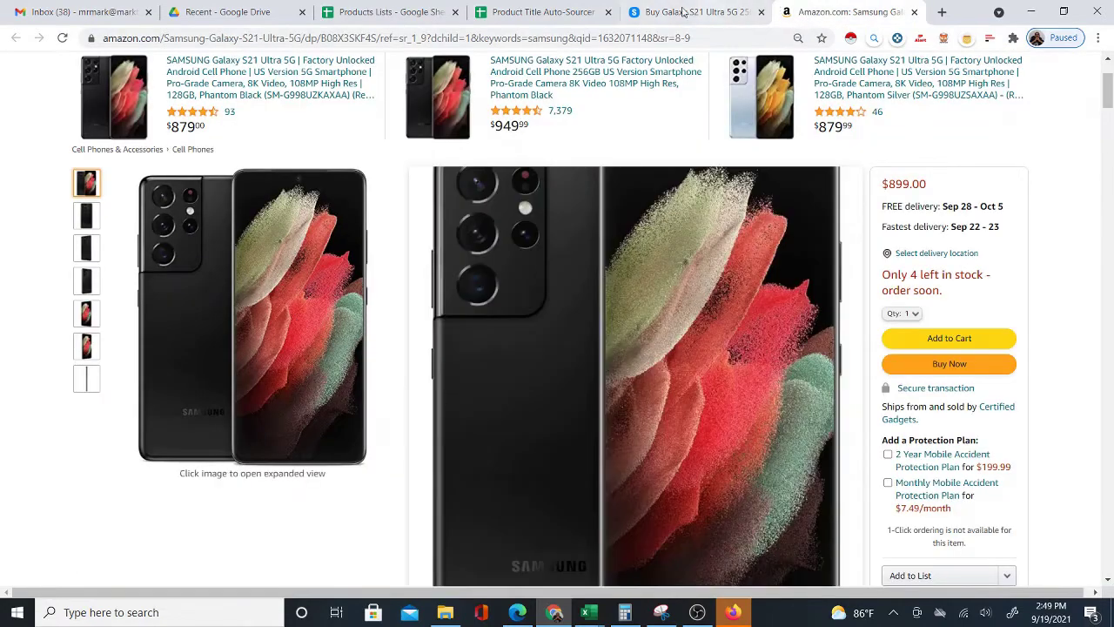
key("ctrl+shift+Tab")
left_click(1048, 485)
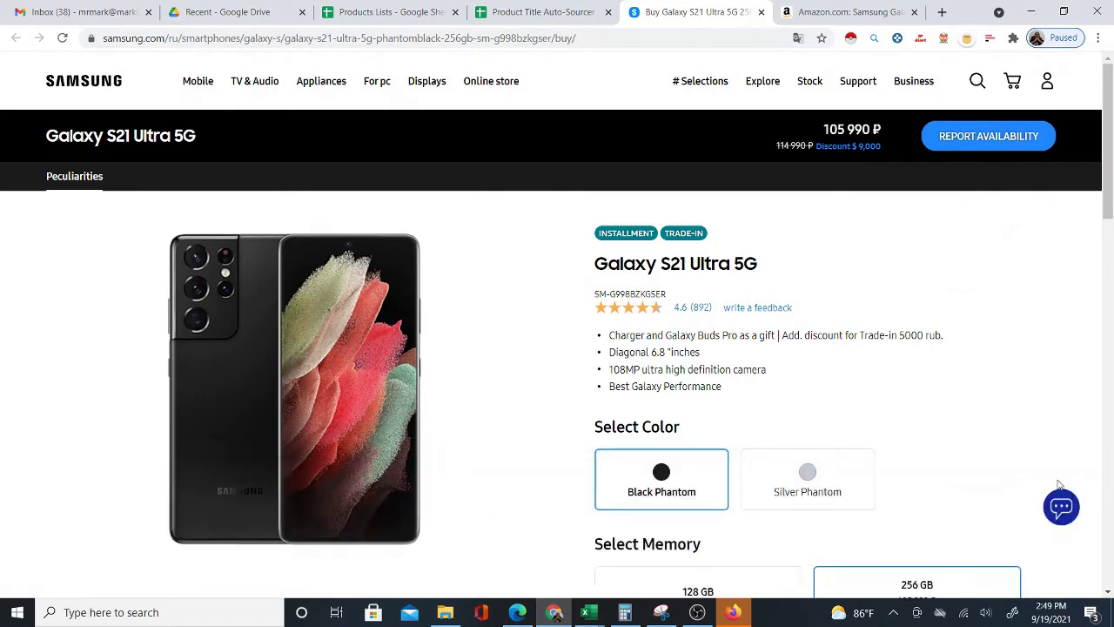
left_click(787, 11)
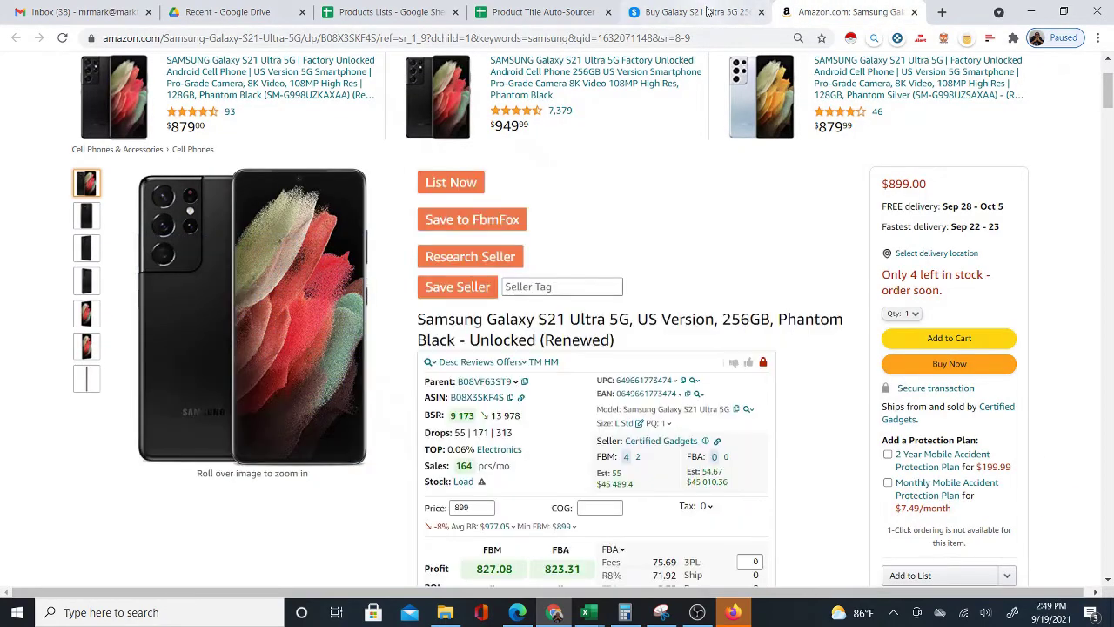
left_click(708, 10)
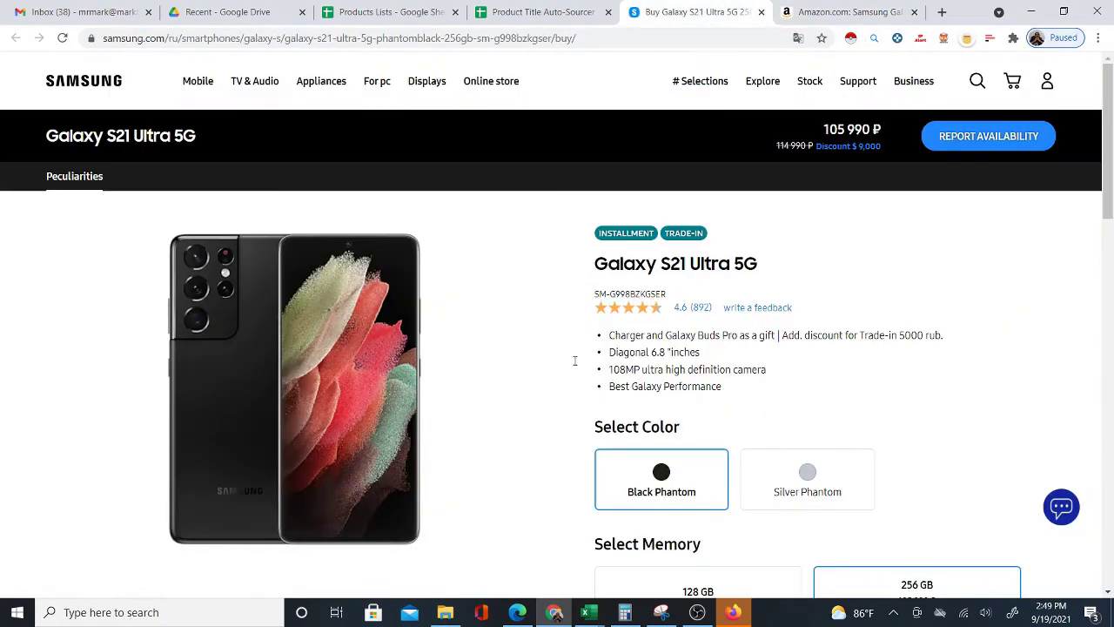
left_click(552, 12)
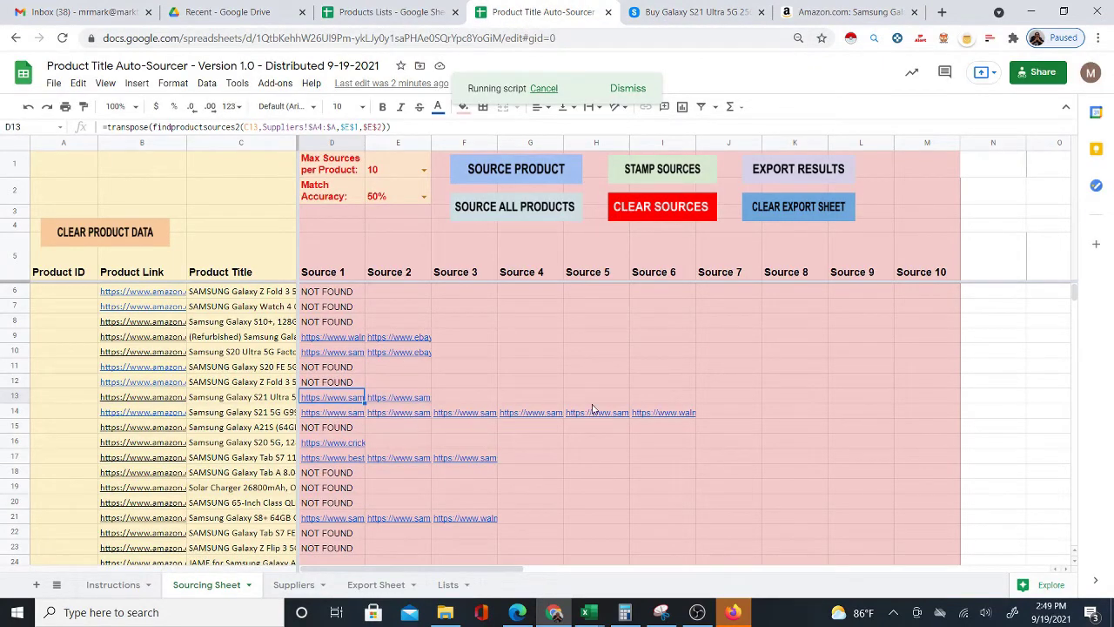
Preview the row 14 supplier links from Source 6 back to Source 3.
mouse_move(680, 418)
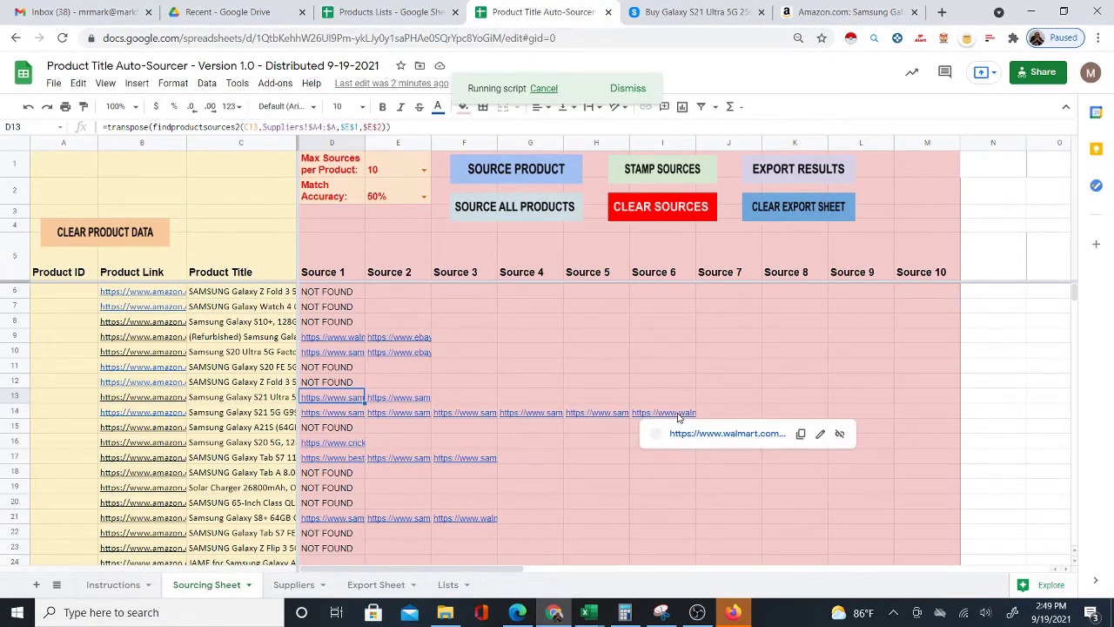
left_click(595, 415)
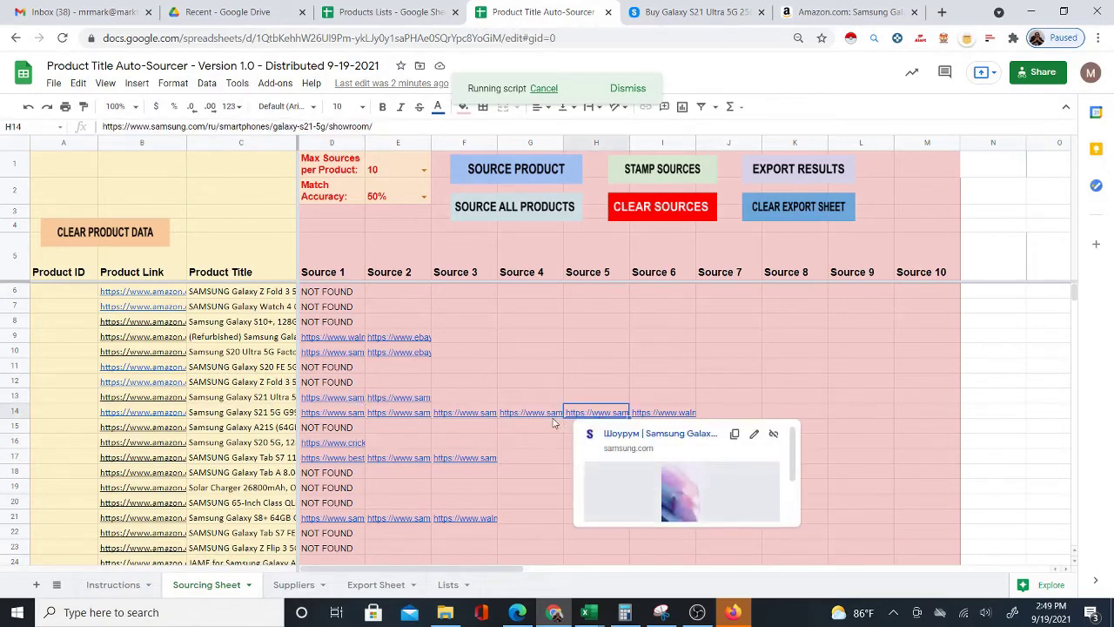
left_click(527, 415)
left_click(474, 416)
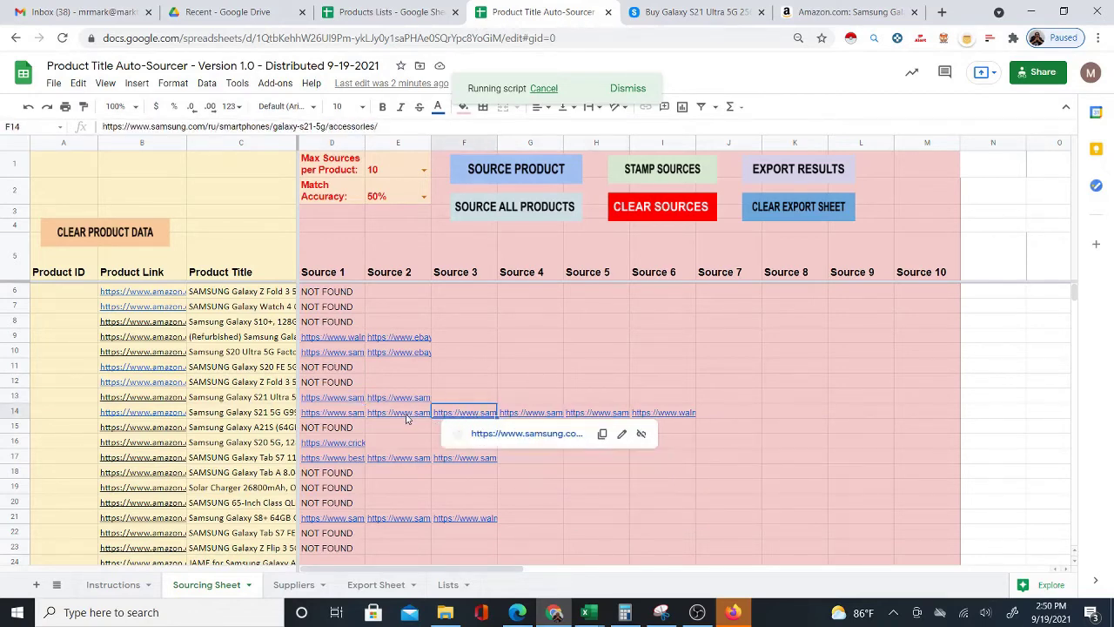
Open row 14's Amazon product link and view the Samsung Galaxy S21 5G details.
left_click(128, 426)
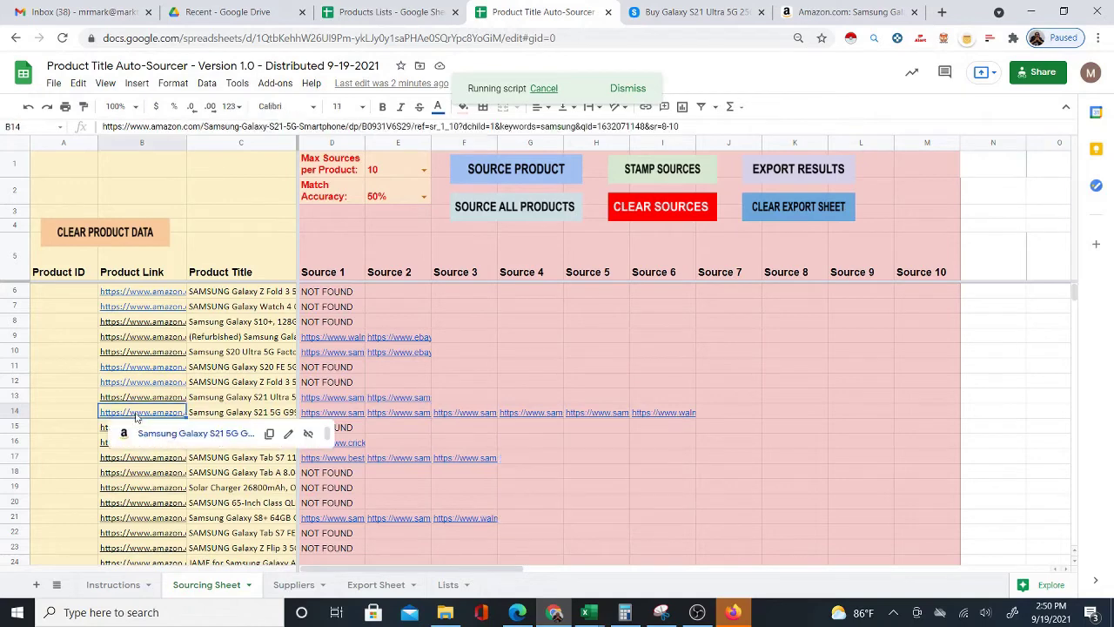
left_click(170, 440)
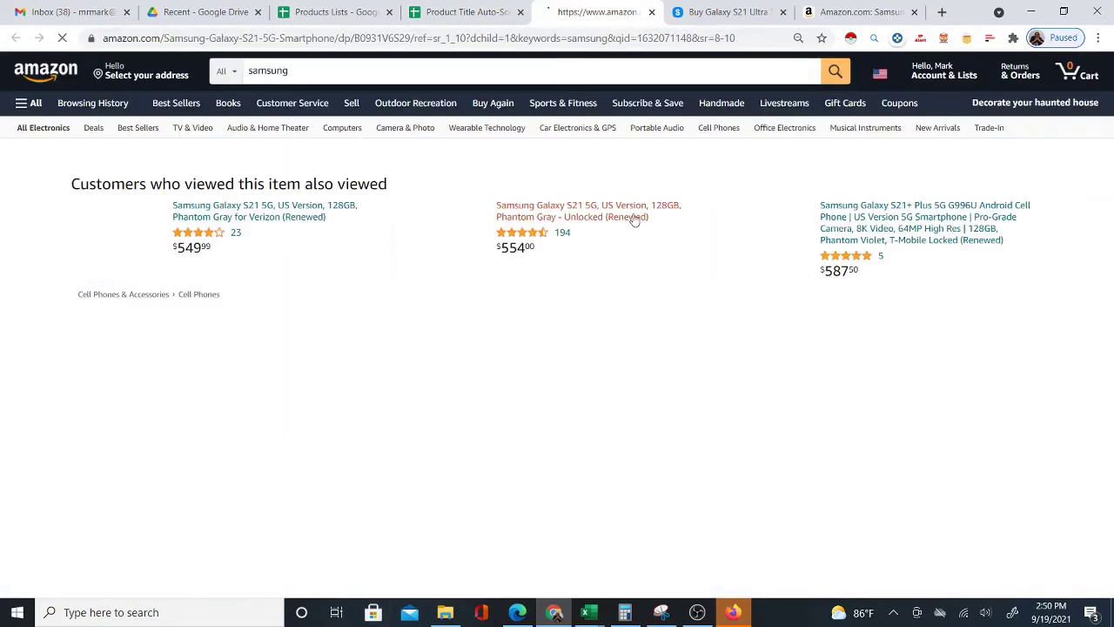
scroll(600, 130, "down", 2)
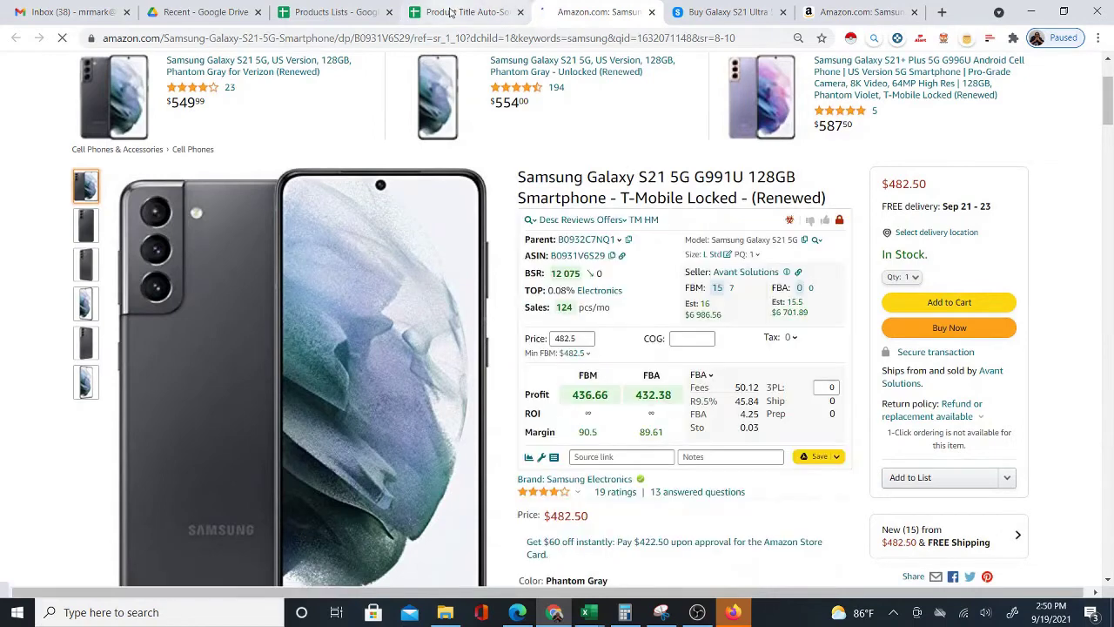
Open the row 14 Source 6 link on Walmart and compare the refurbished Galaxy S21 5G with the Amazon listing.
key("ctrl+shift+Tab")
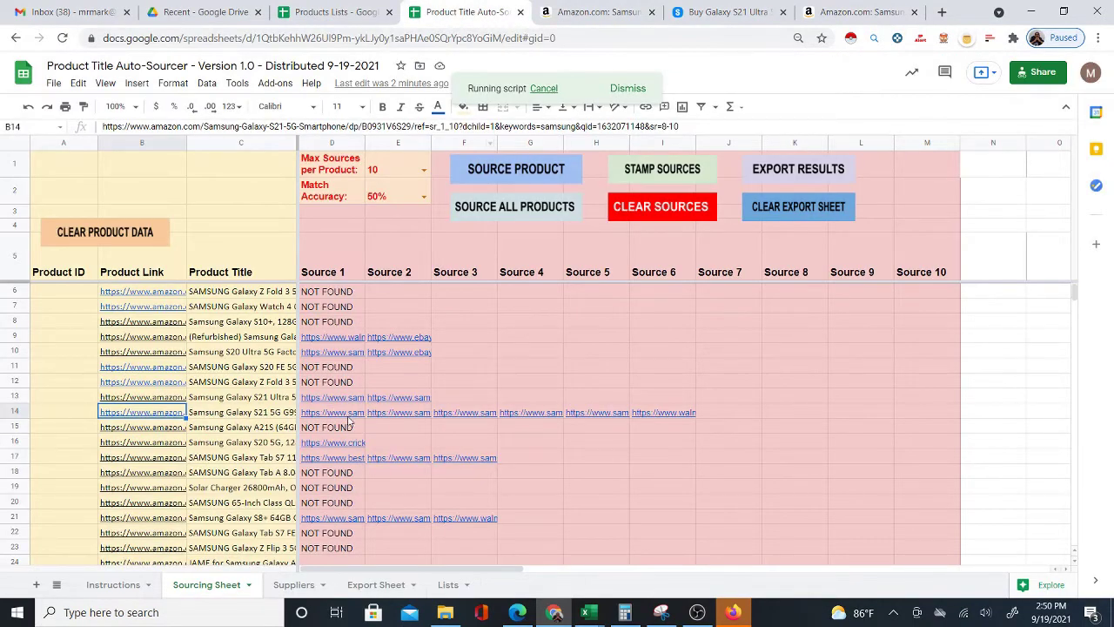
left_click(666, 414)
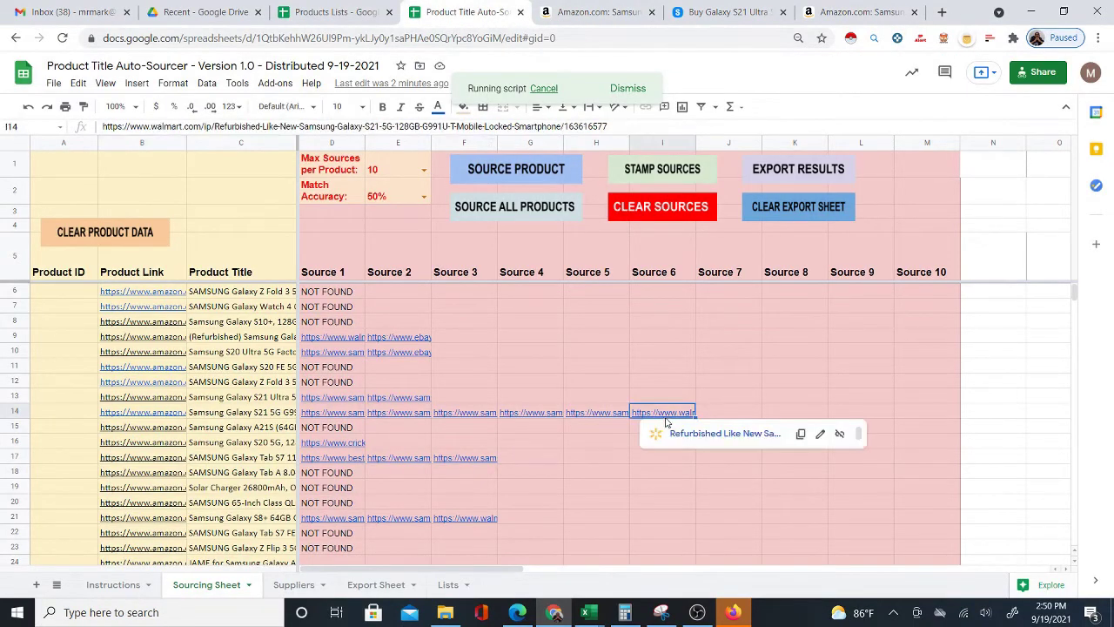
left_click(692, 429)
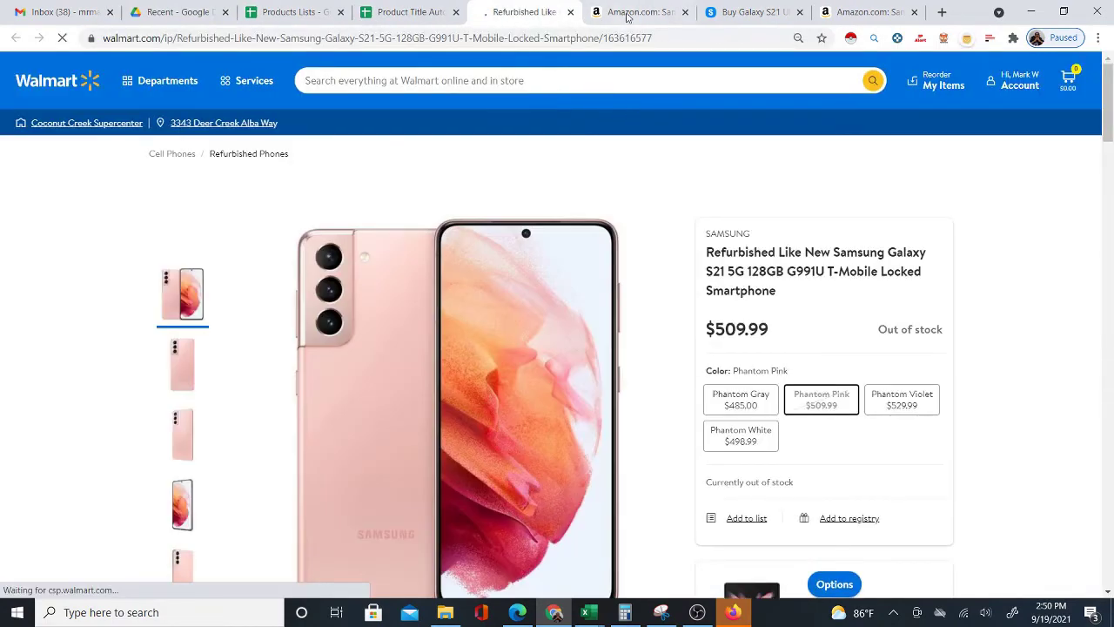
left_click(627, 13)
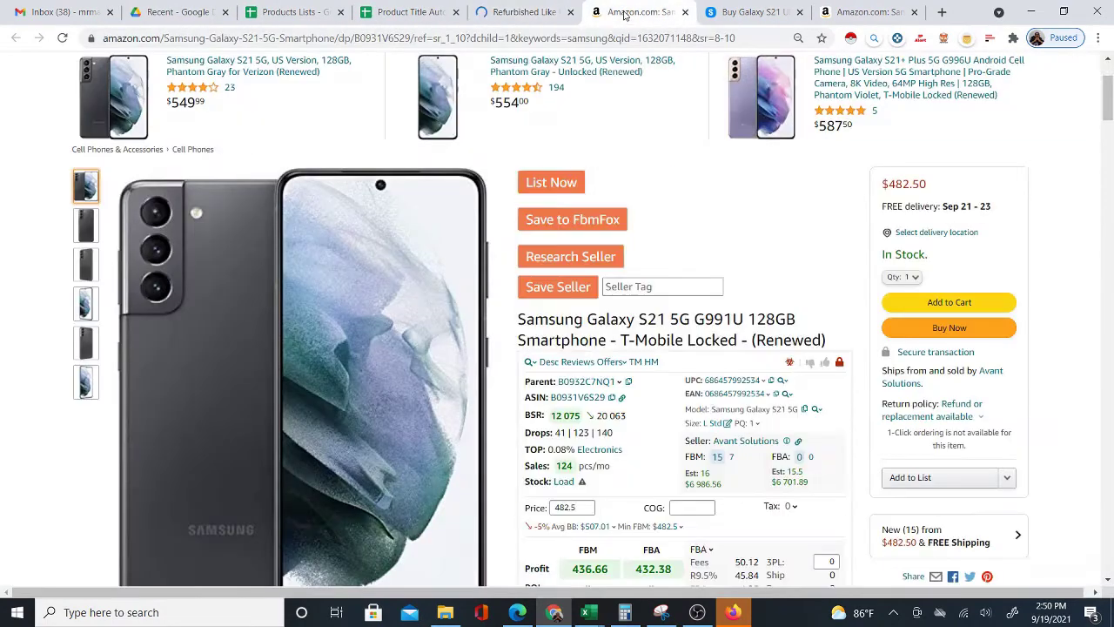
left_click(522, 13)
scroll(497, 371, "down", 2)
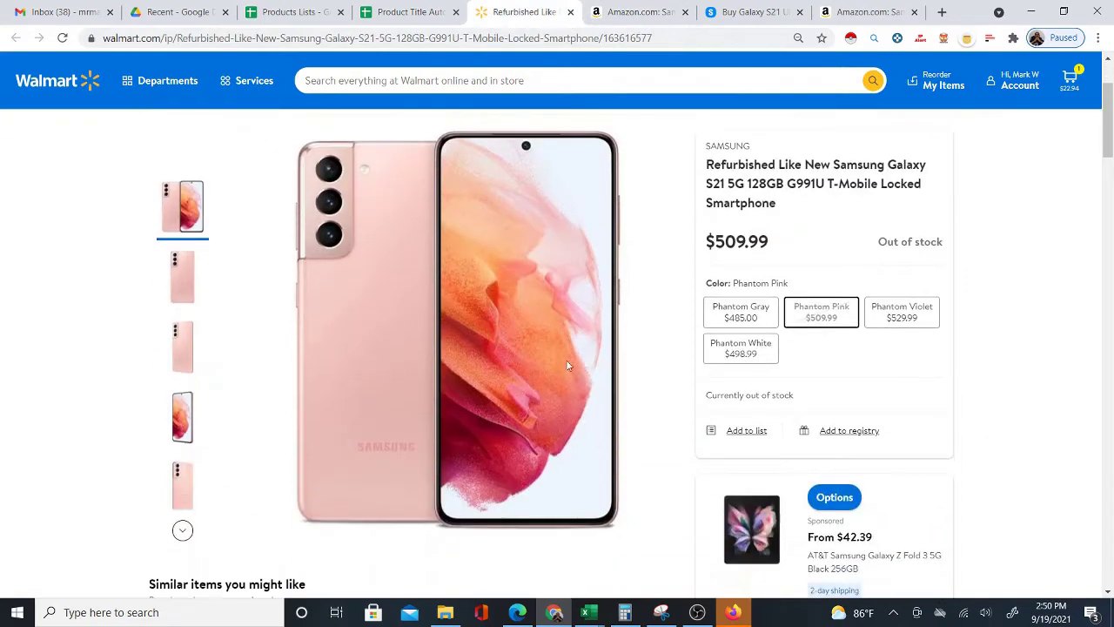
left_click(627, 13)
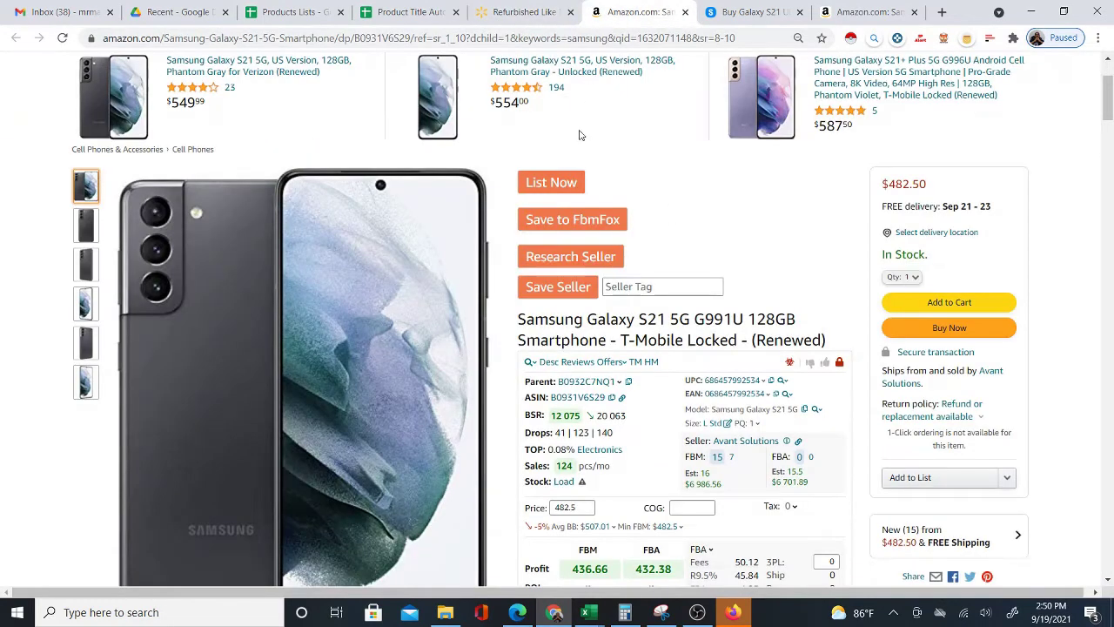
Select the Phantom Gray color on the Walmart page, compare it with the Amazon listing, and return to the Sourcing Sheet.
left_click(522, 16)
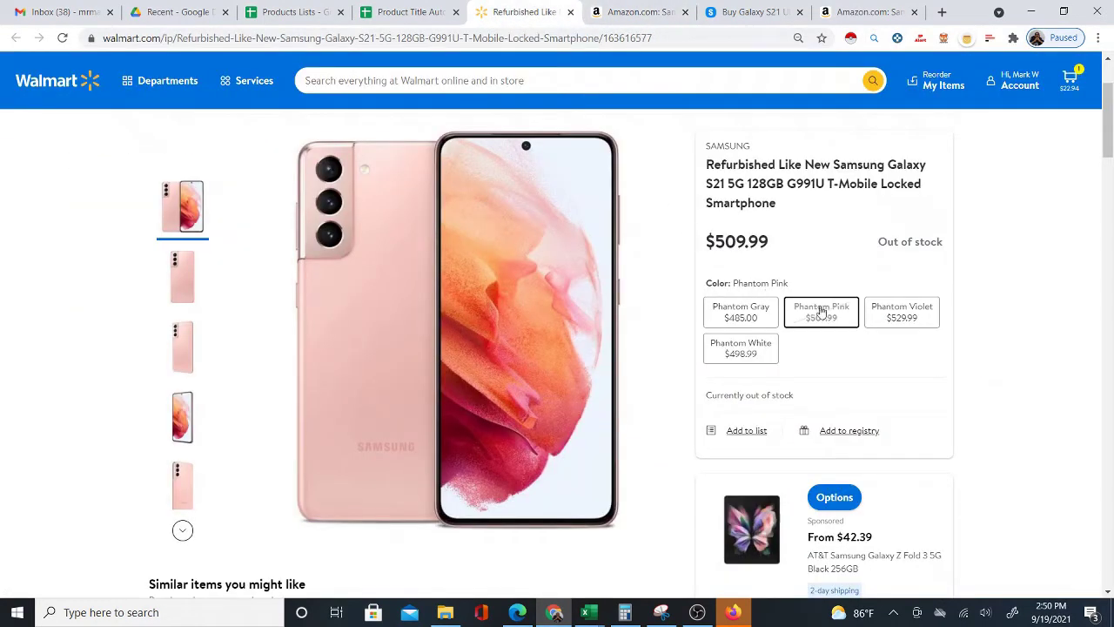
left_click(742, 317)
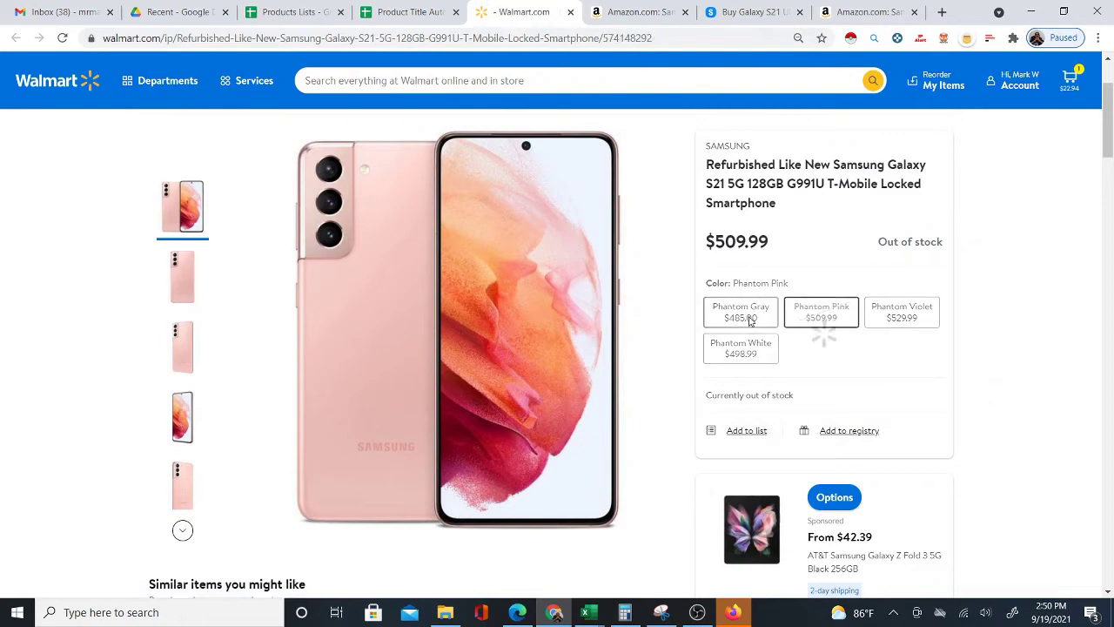
left_click(632, 14)
left_click(522, 13)
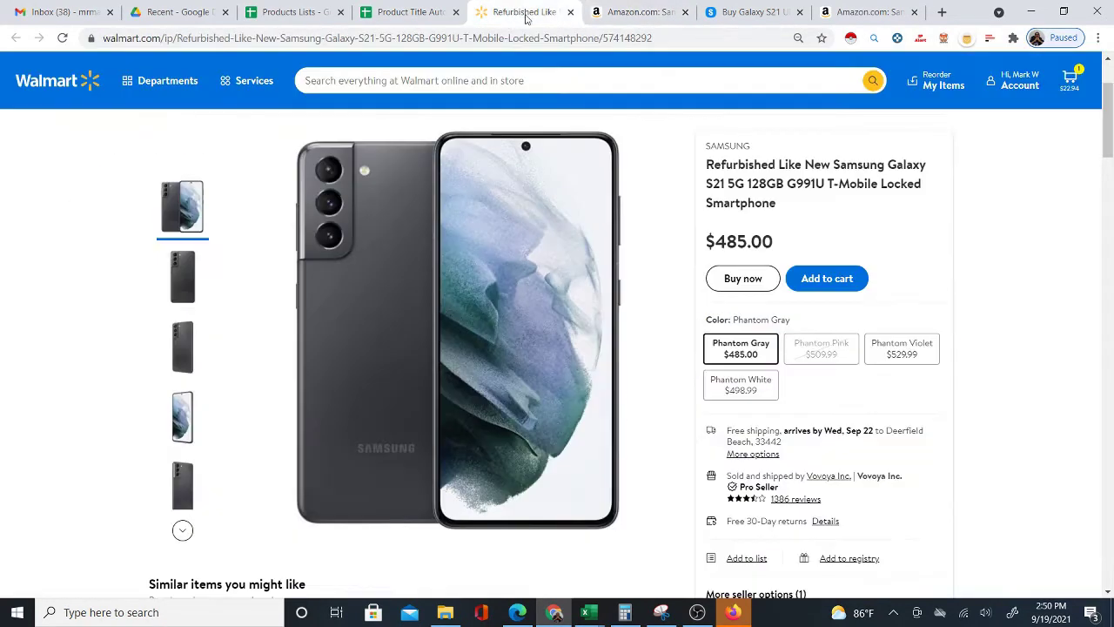
left_click(402, 11)
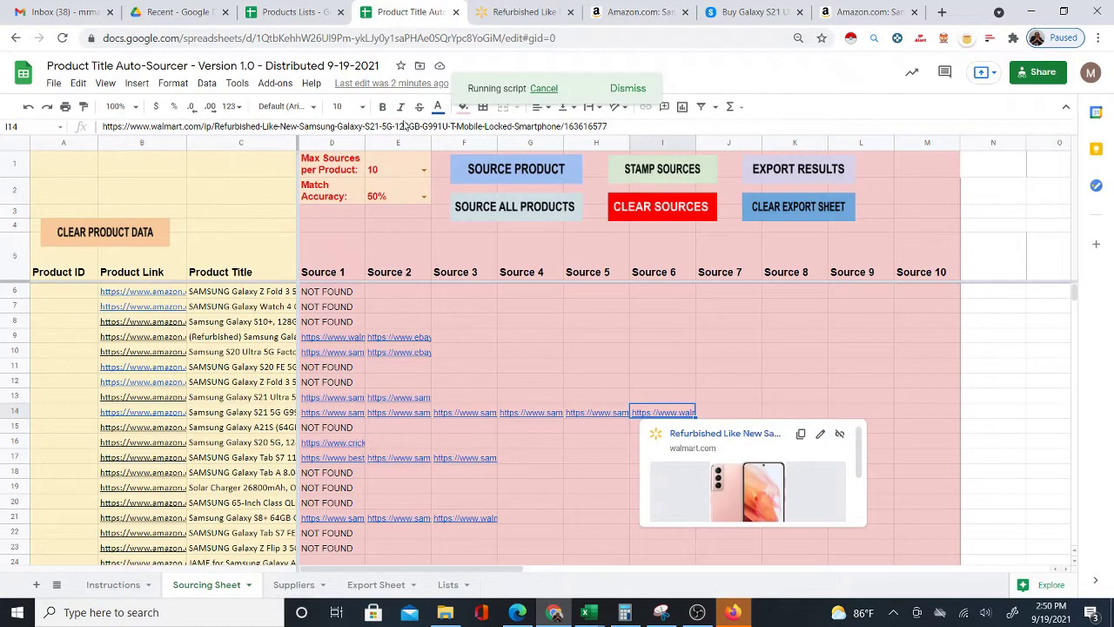
Open row 17's Amazon product link and view the Samsung Galaxy Tab S7 11-inch 128GB Mystic Silver details.
scroll(389, 426, "down", 2)
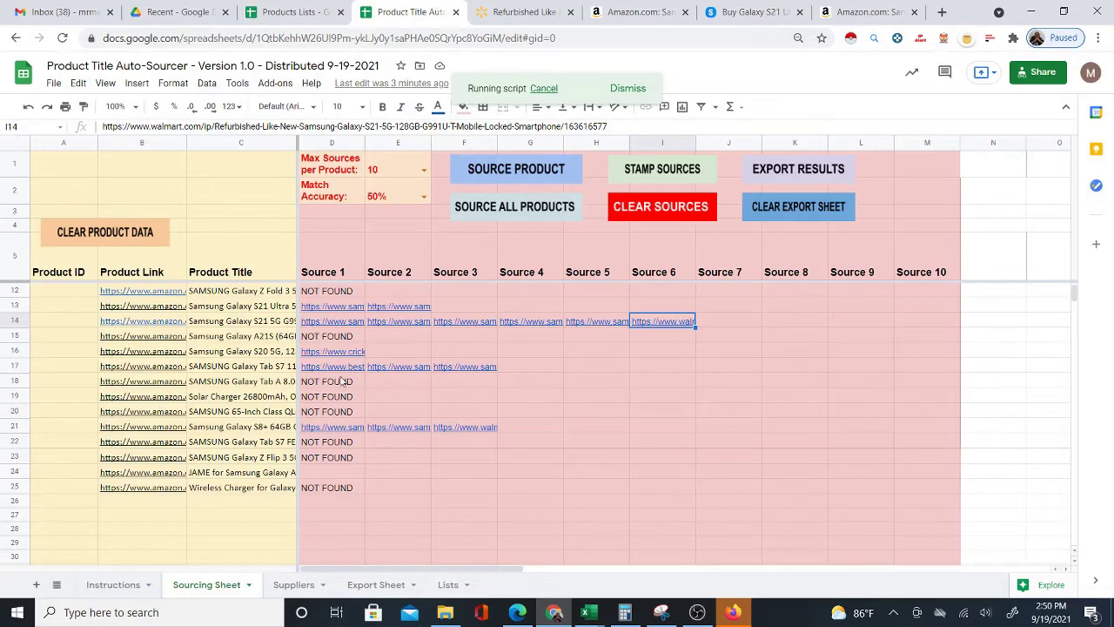
mouse_move(175, 367)
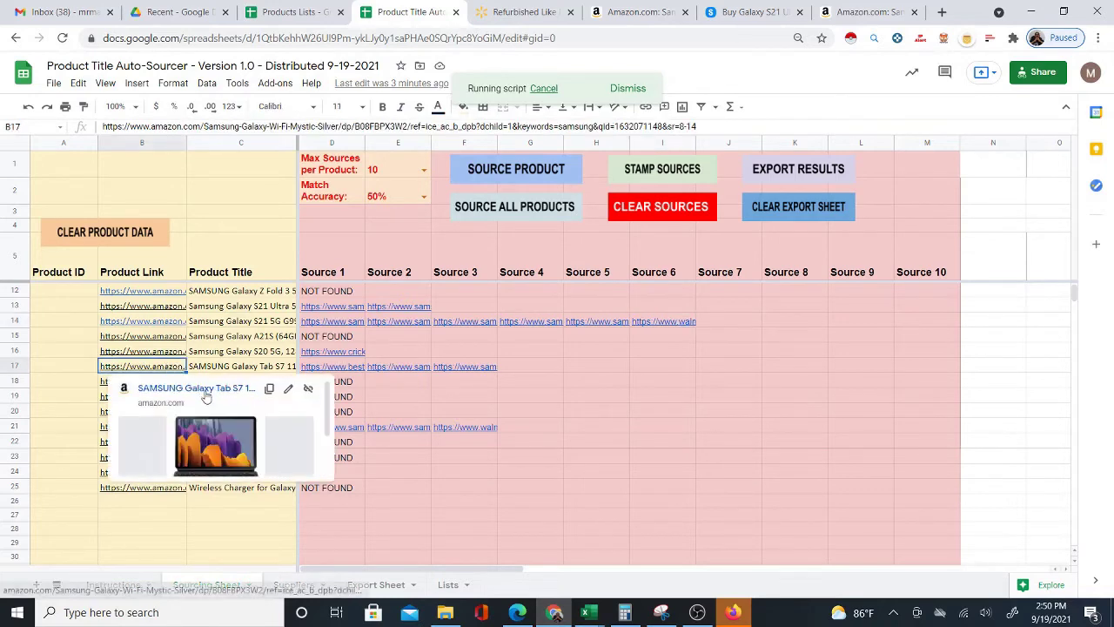
left_click(206, 391)
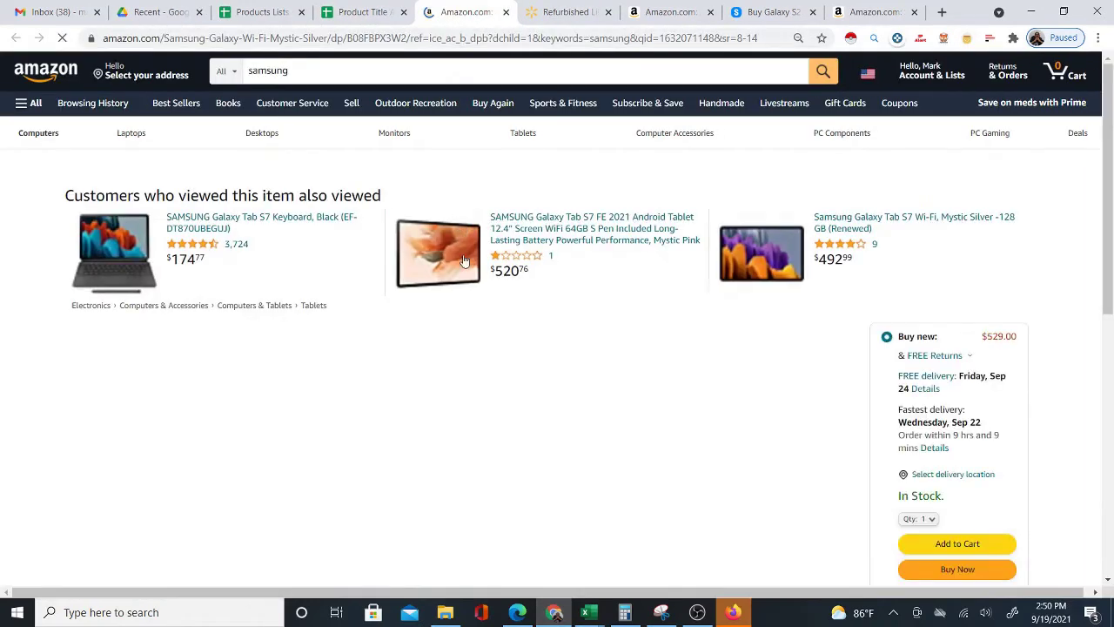
scroll(563, 397, "down", 1)
scroll(564, 398, "down", 1)
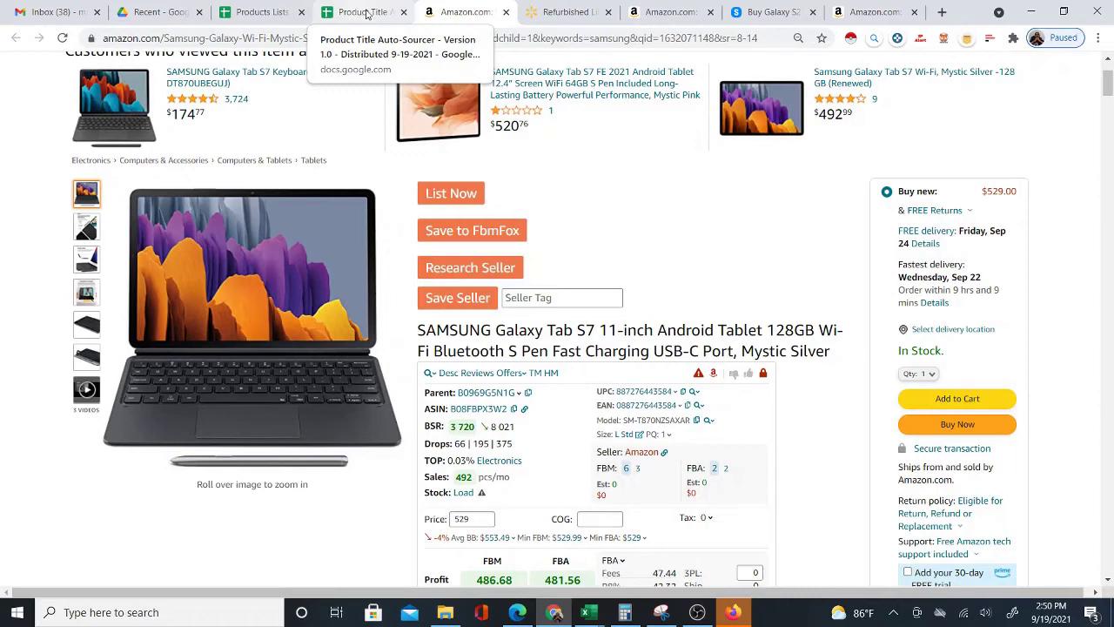
left_click(367, 13)
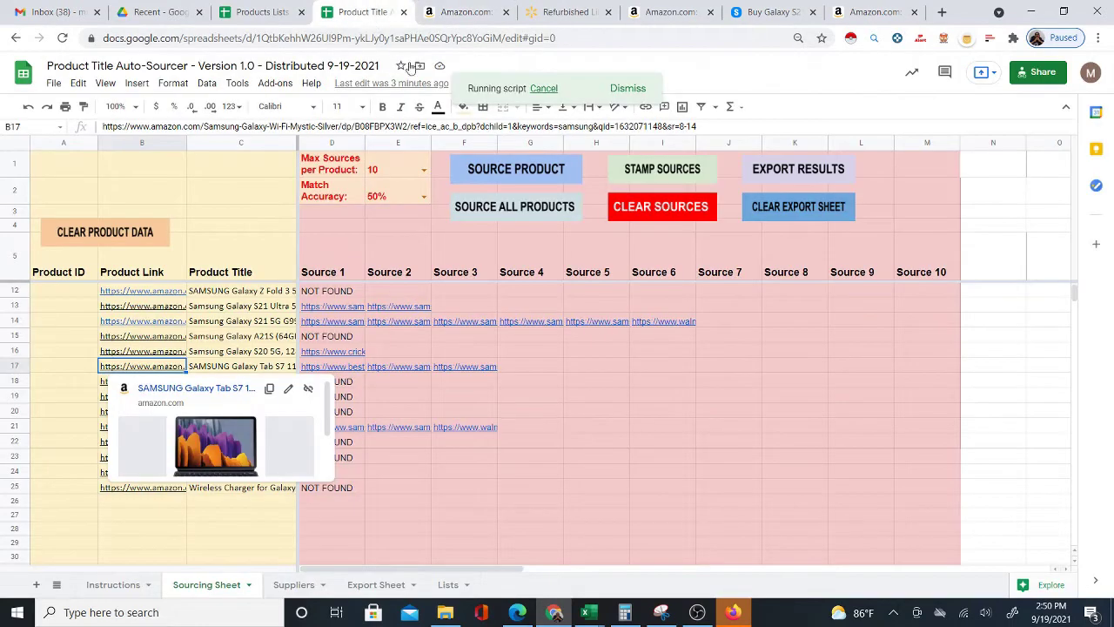
left_click(466, 16)
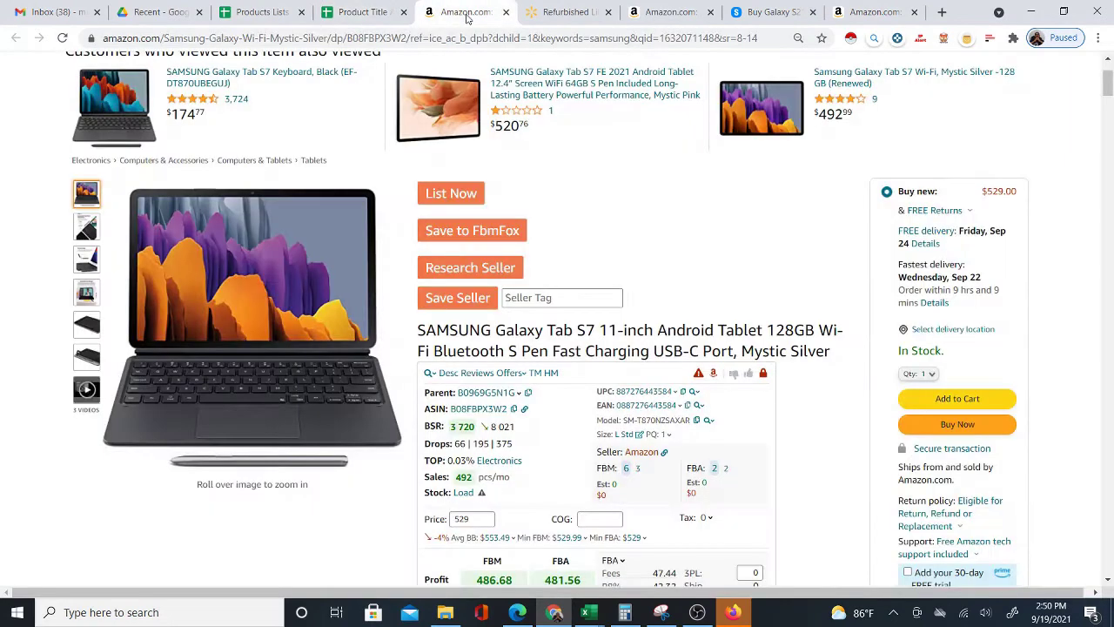
Open the row 17 Source 1 link on Best Buy and select the Mystic Silver color for the Galaxy Tab S7.
left_click(367, 12)
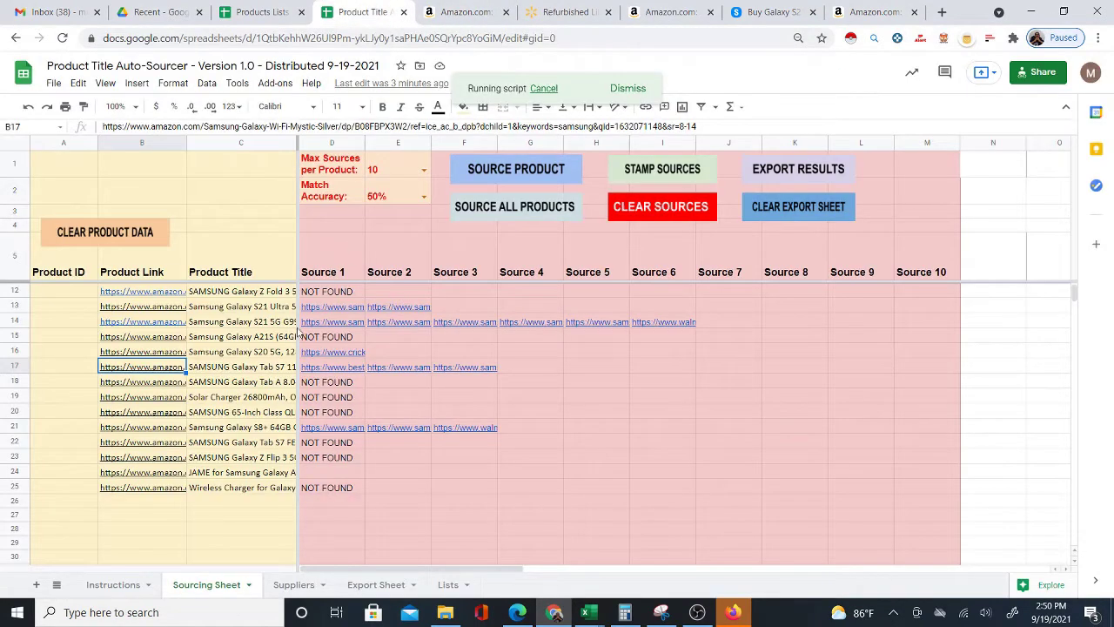
left_click(348, 371)
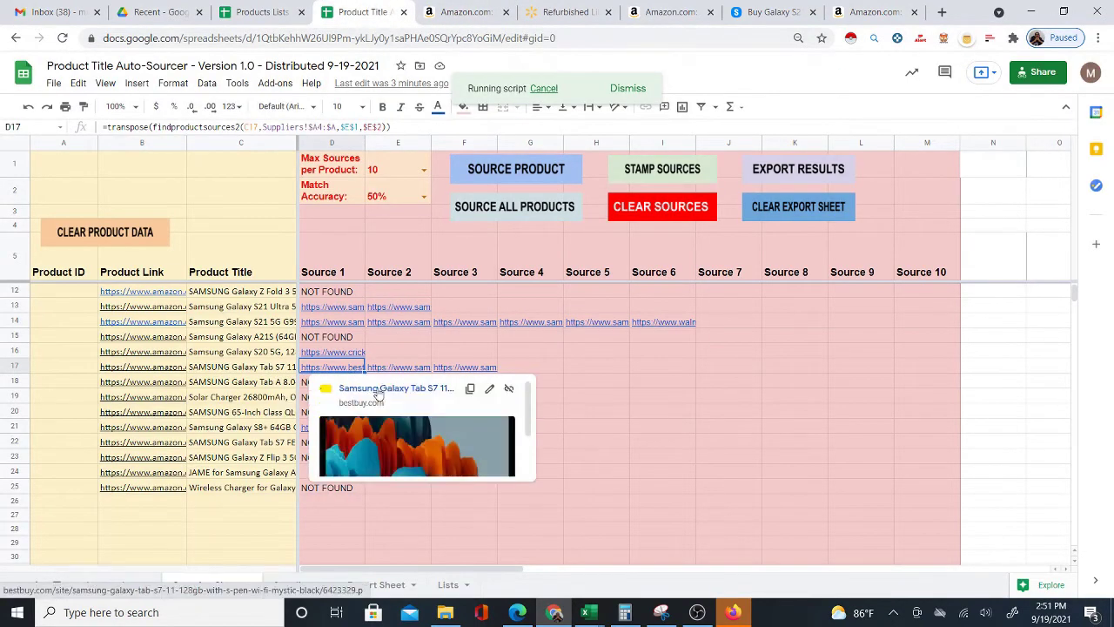
left_click(376, 396)
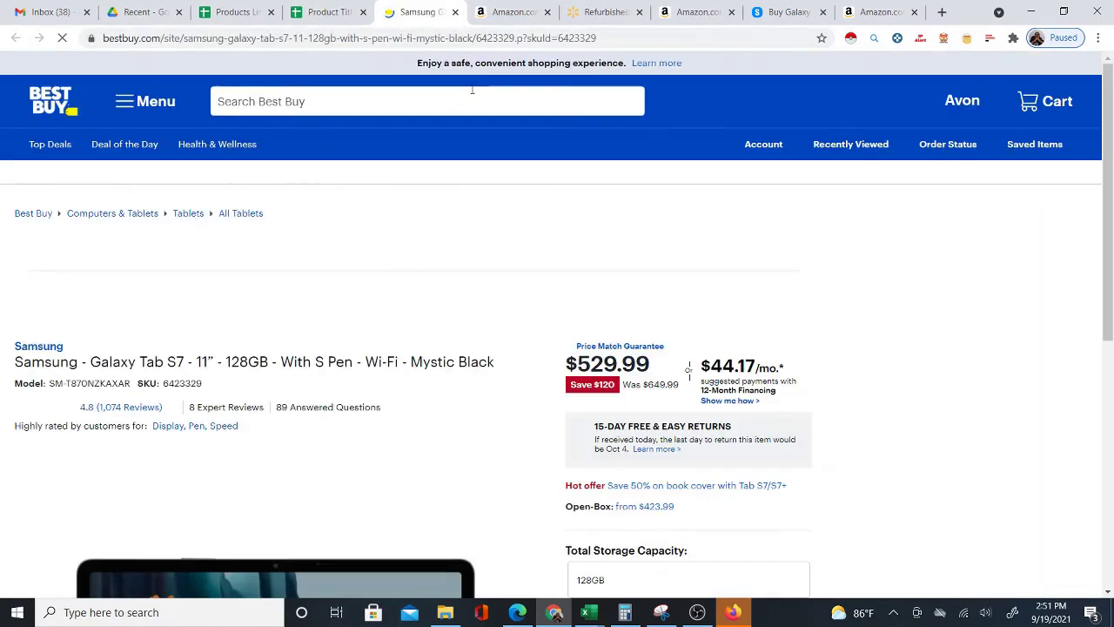
scroll(473, 356, "down", 4)
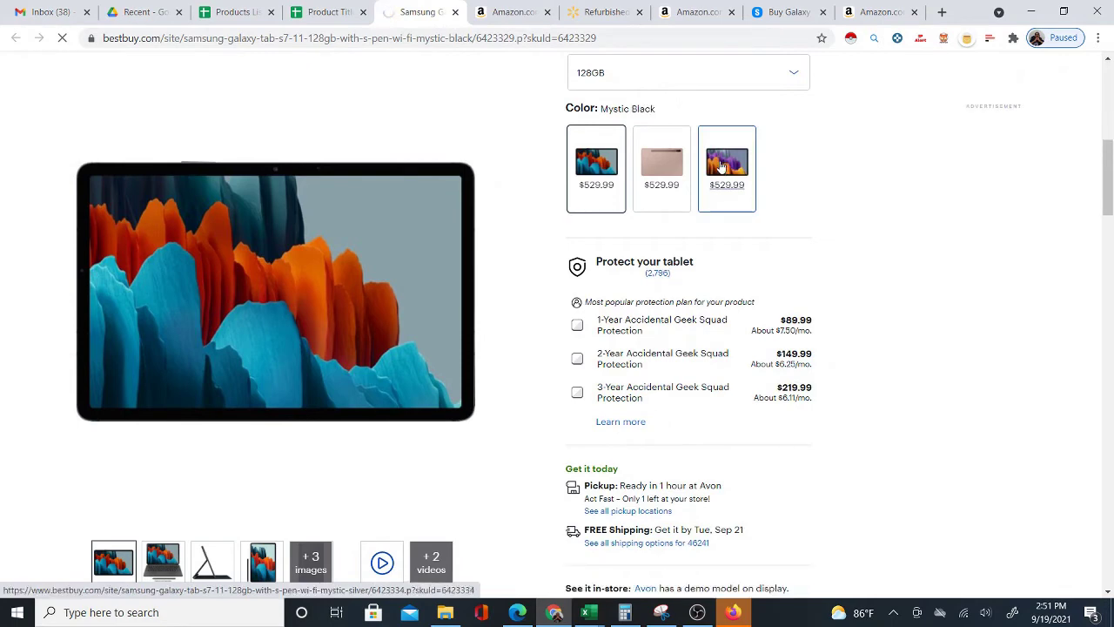
left_click(722, 173)
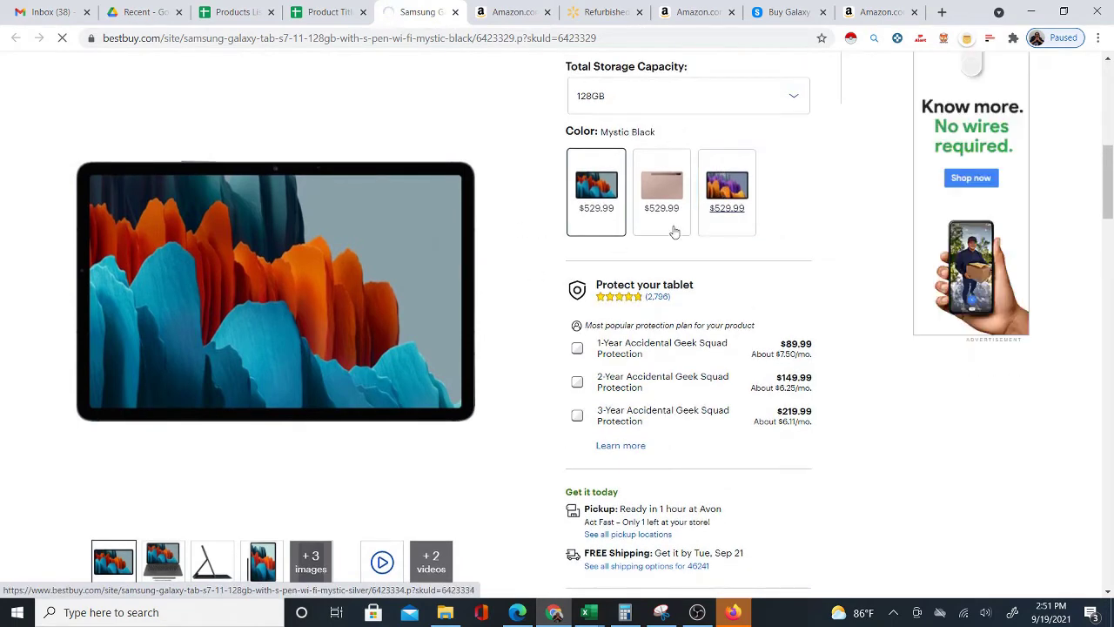
scroll(544, 440, "down", 5)
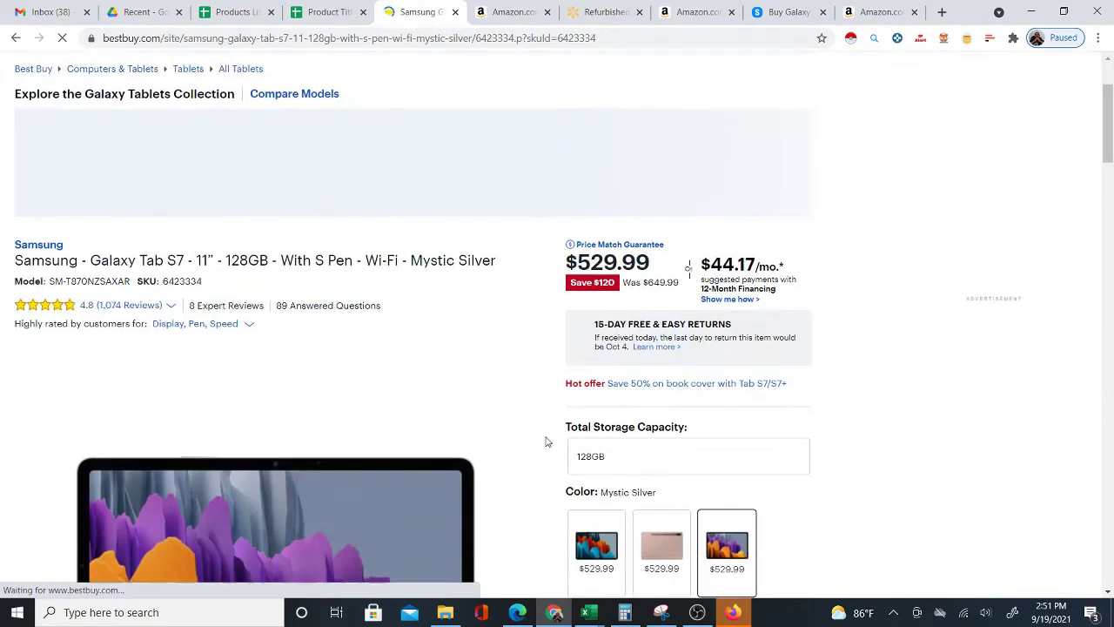
Compare the Best Buy Mystic Silver Galaxy Tab S7 page with the Amazon listing and return to the Sourcing Sheet.
left_click(514, 12)
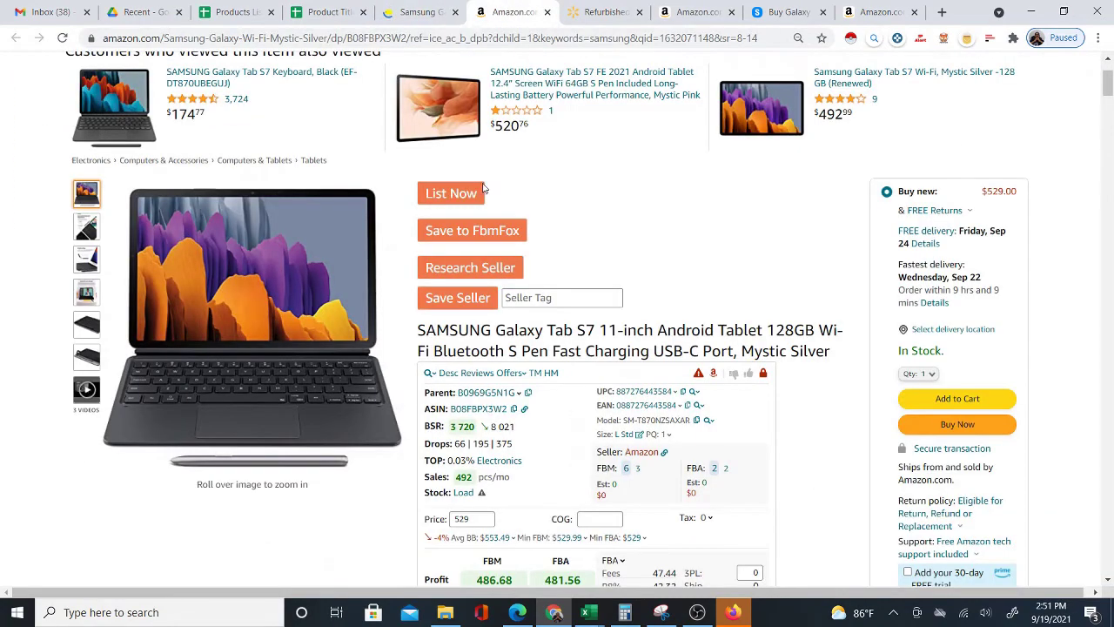
left_click(422, 13)
left_click(514, 13)
left_click(423, 20)
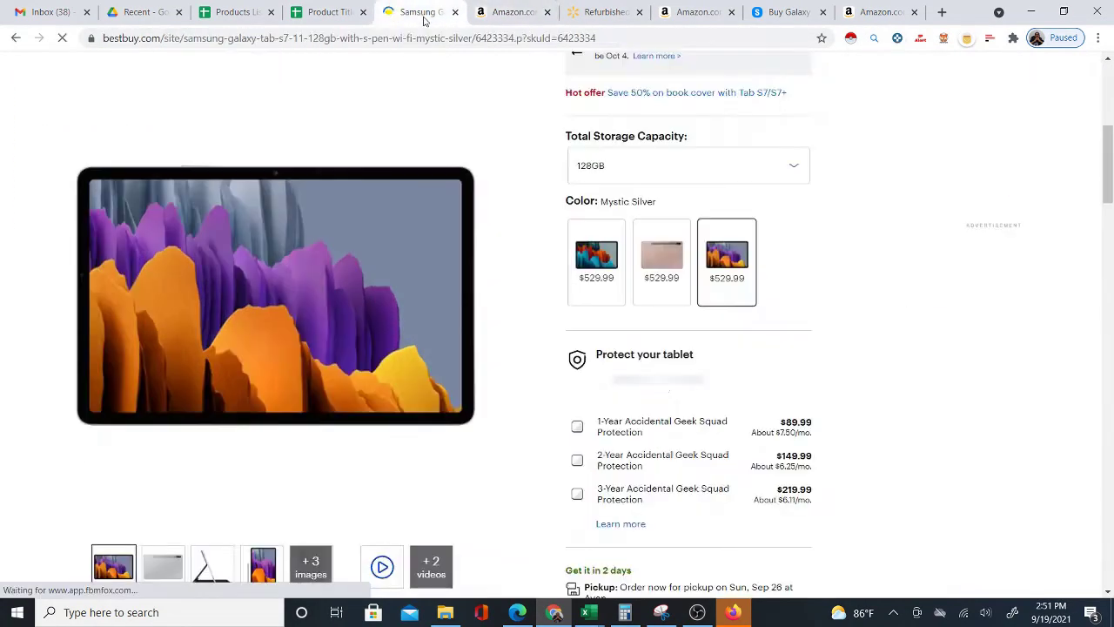
left_click(498, 18)
left_click(425, 19)
left_click(485, 16)
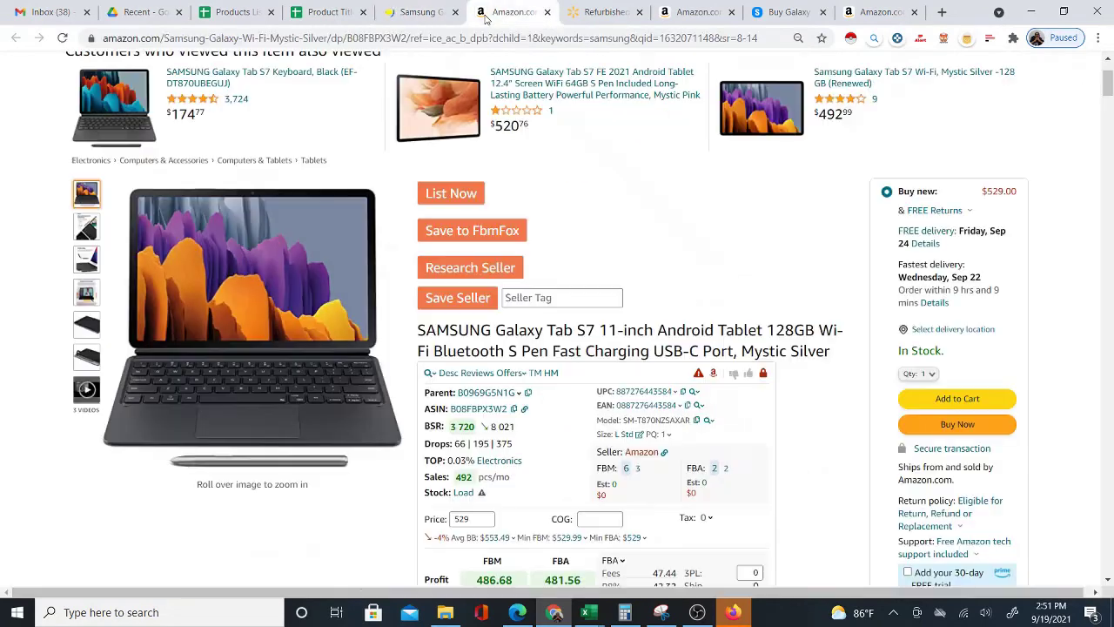
left_click(425, 19)
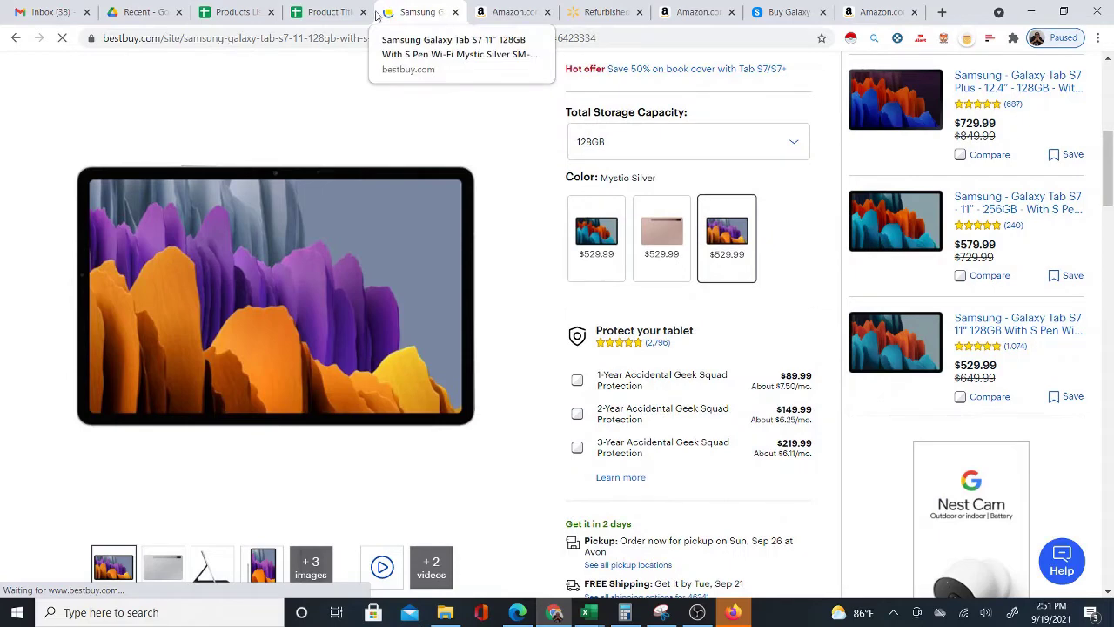
left_click(329, 12)
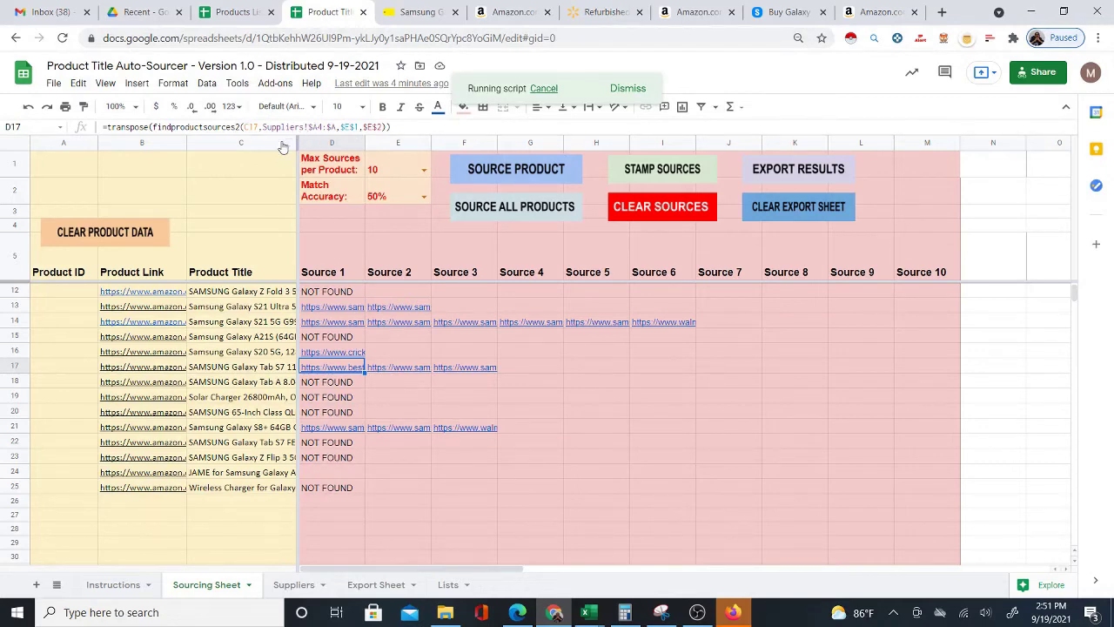
left_click(411, 14)
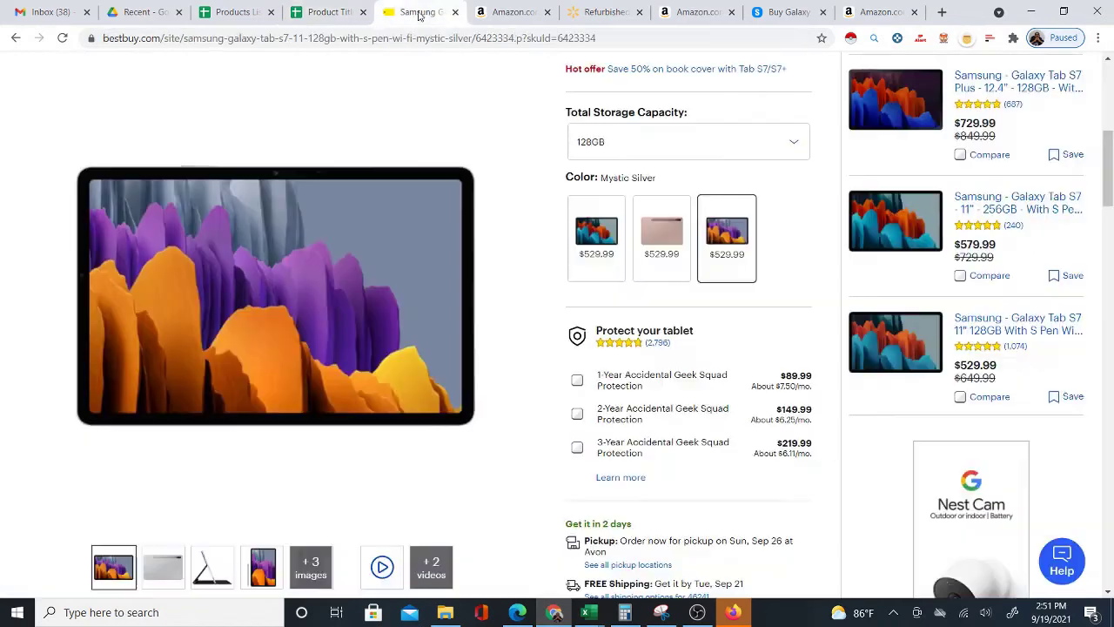
left_click(322, 13)
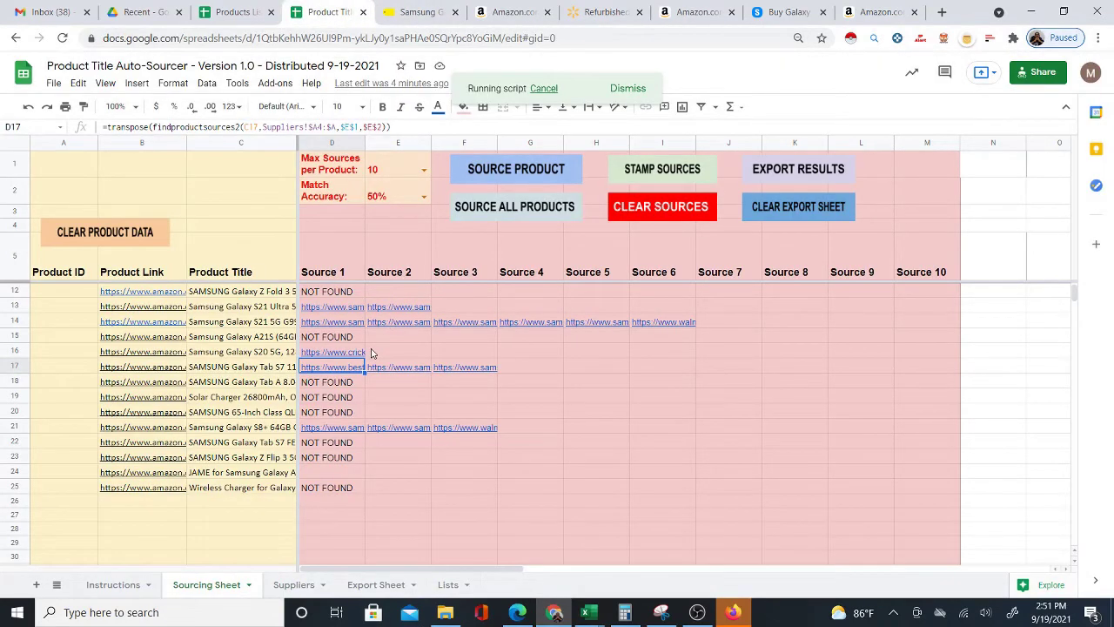
Preview the row 17 supplier links and review the sourcing results for the listed products in rows 6 to 25.
mouse_move(362, 372)
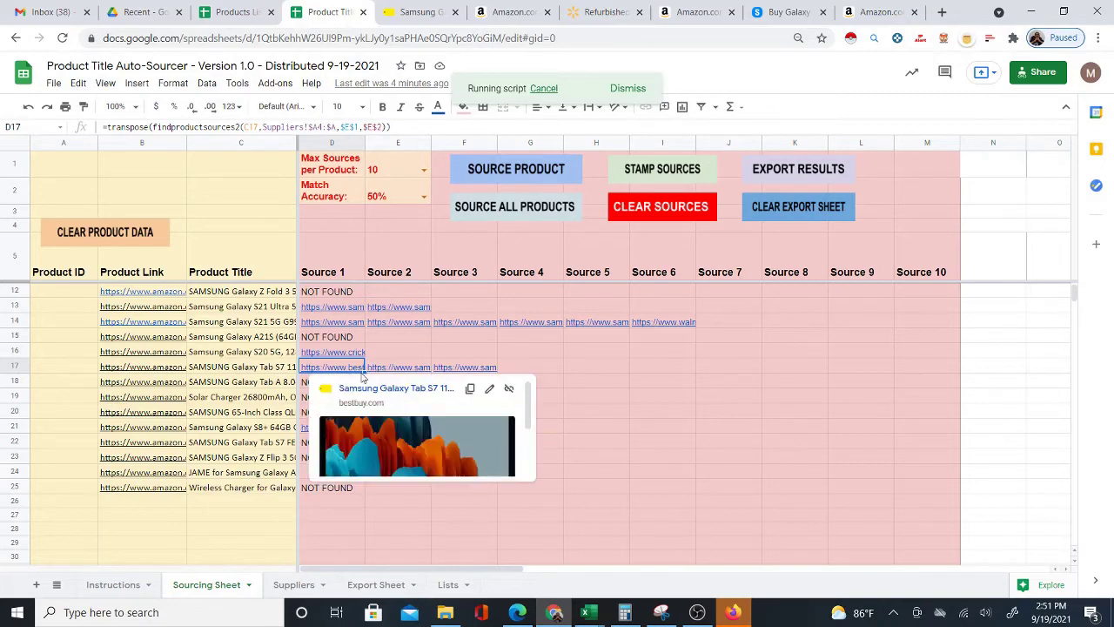
mouse_move(442, 365)
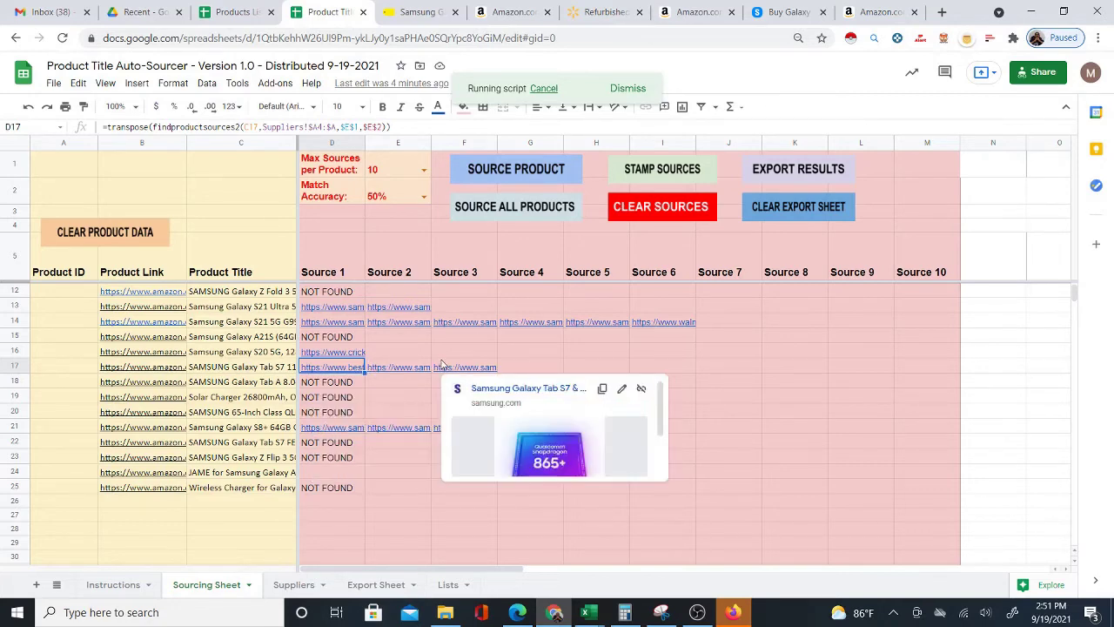
mouse_move(432, 328)
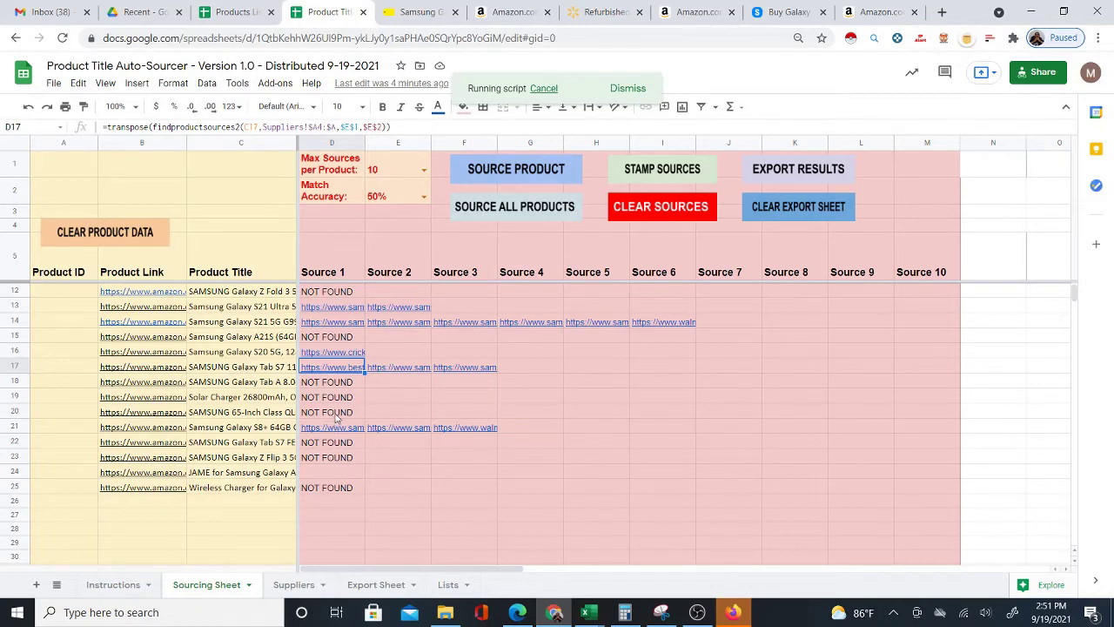
left_click(439, 413)
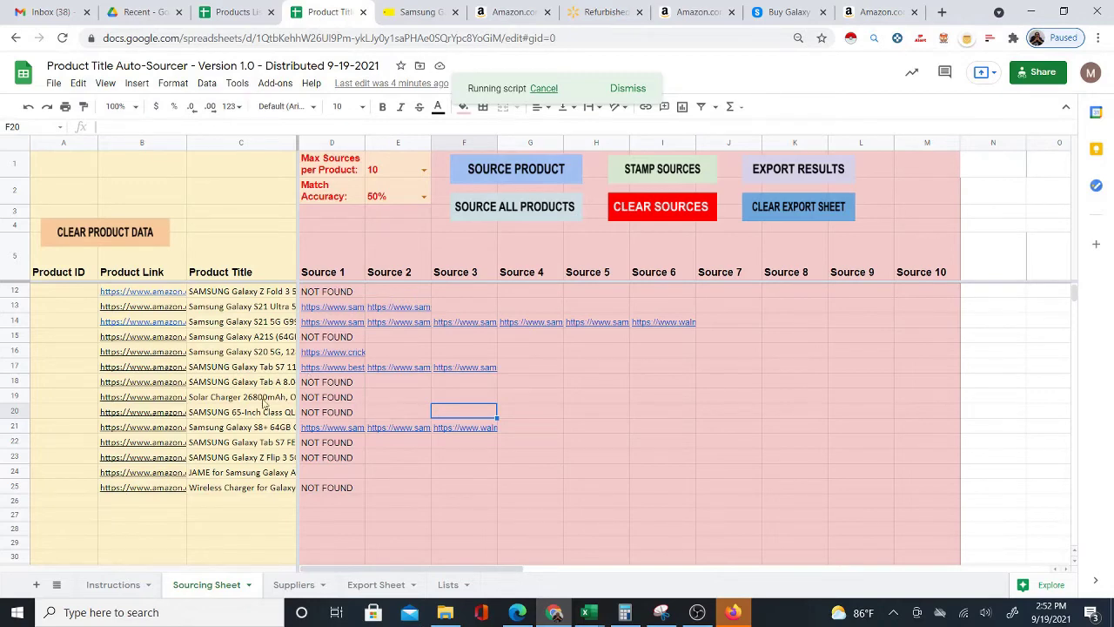
left_click(337, 428)
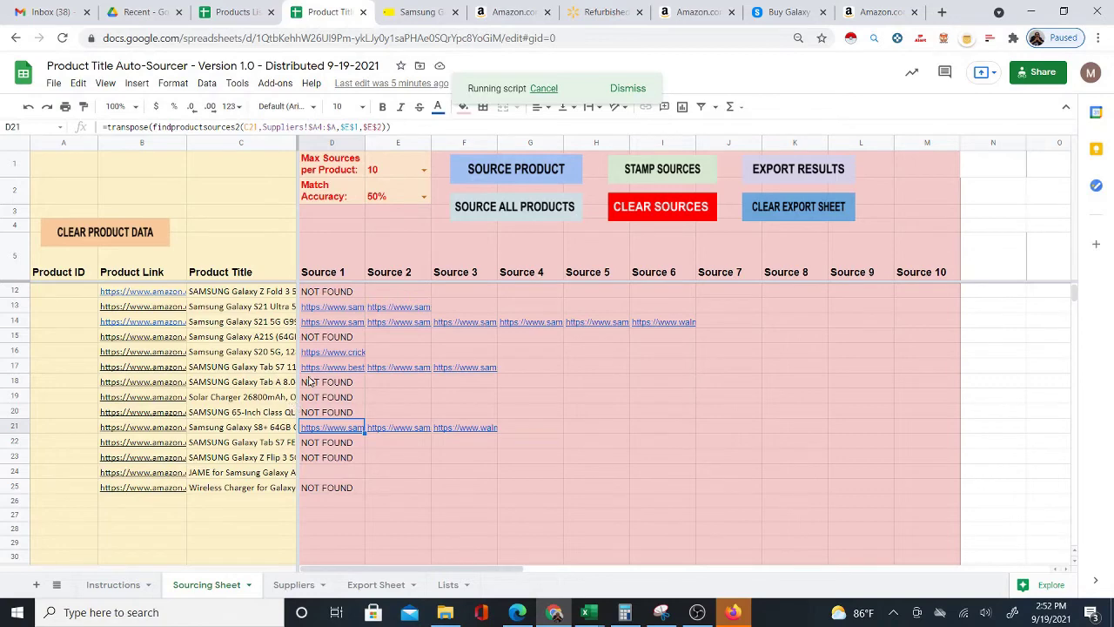
scroll(364, 419, "up", 2)
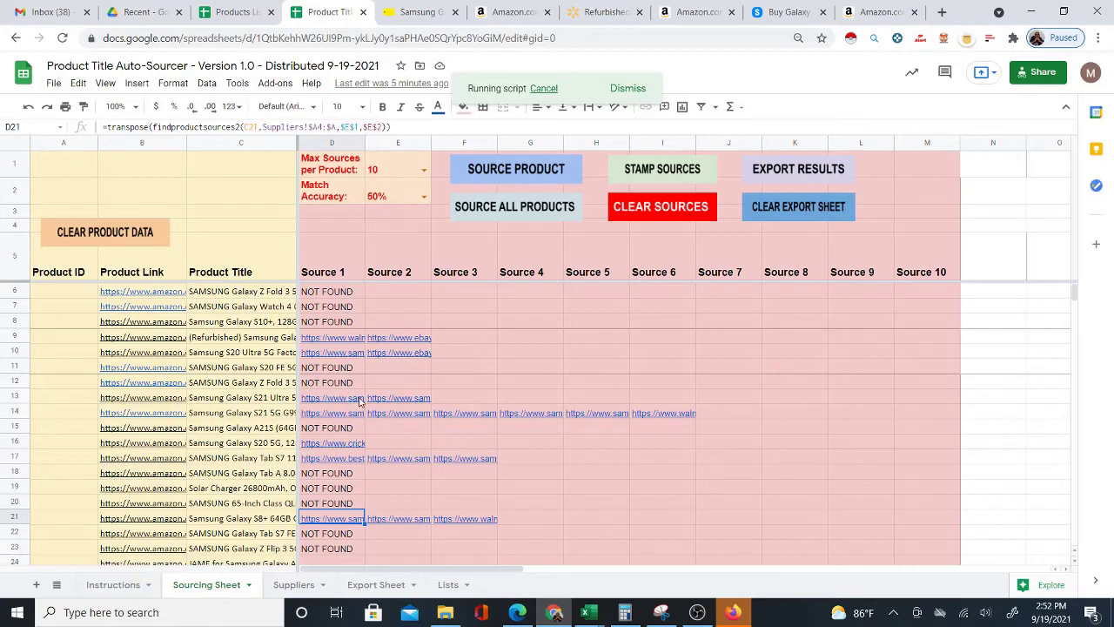
scroll(363, 419, "down", 2)
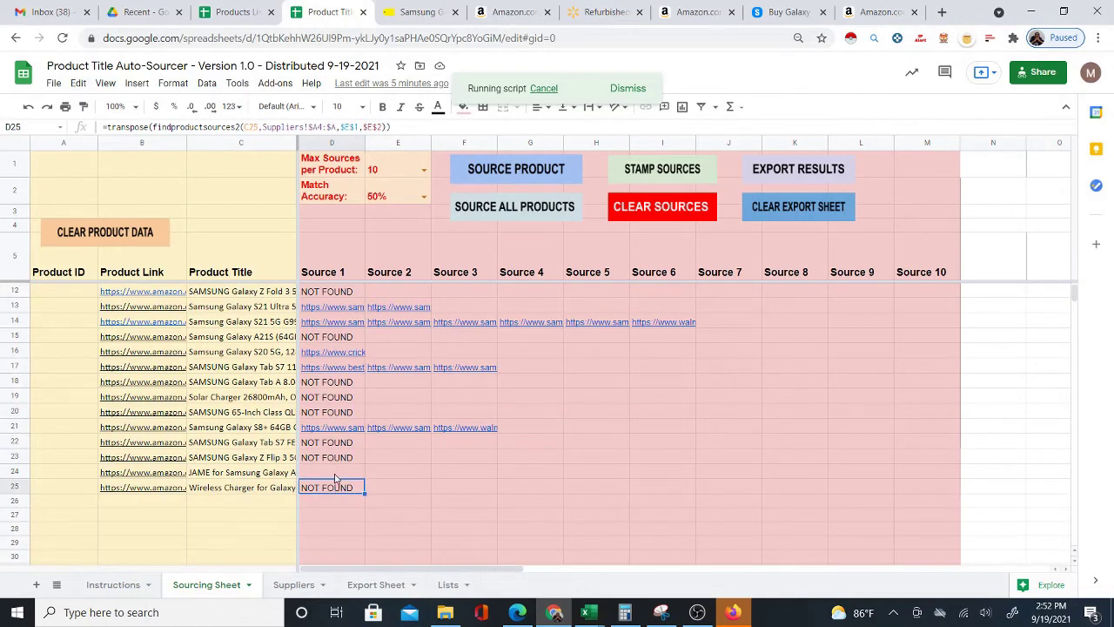
Preview row 21's Source 1 link, then open its Amazon product link and view the Samsung Galaxy S8+ details.
left_click(348, 428)
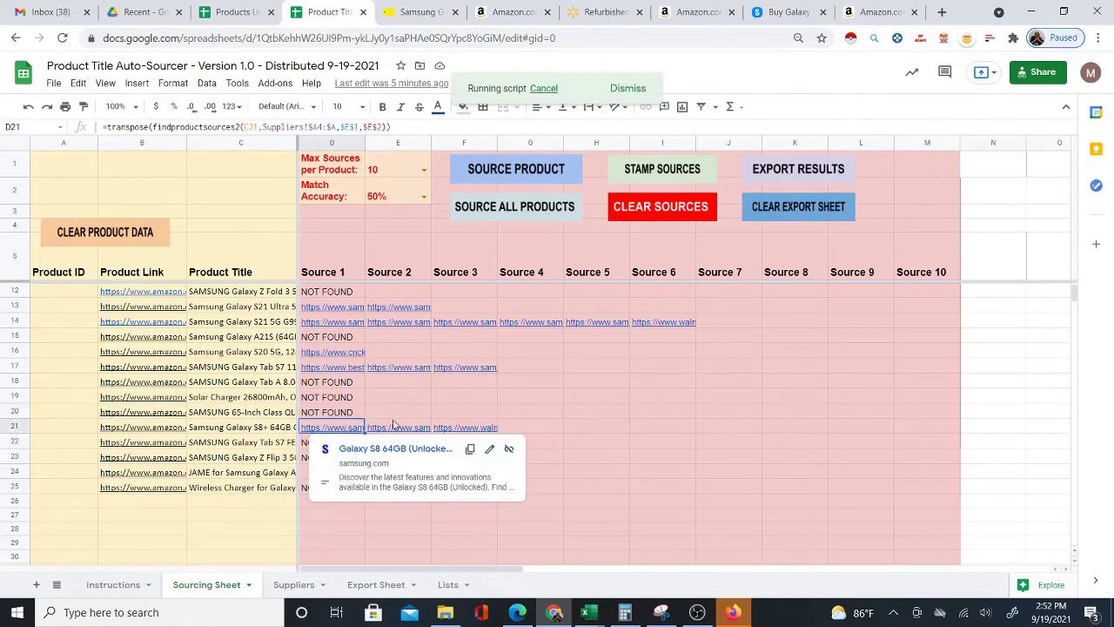
left_click(174, 432)
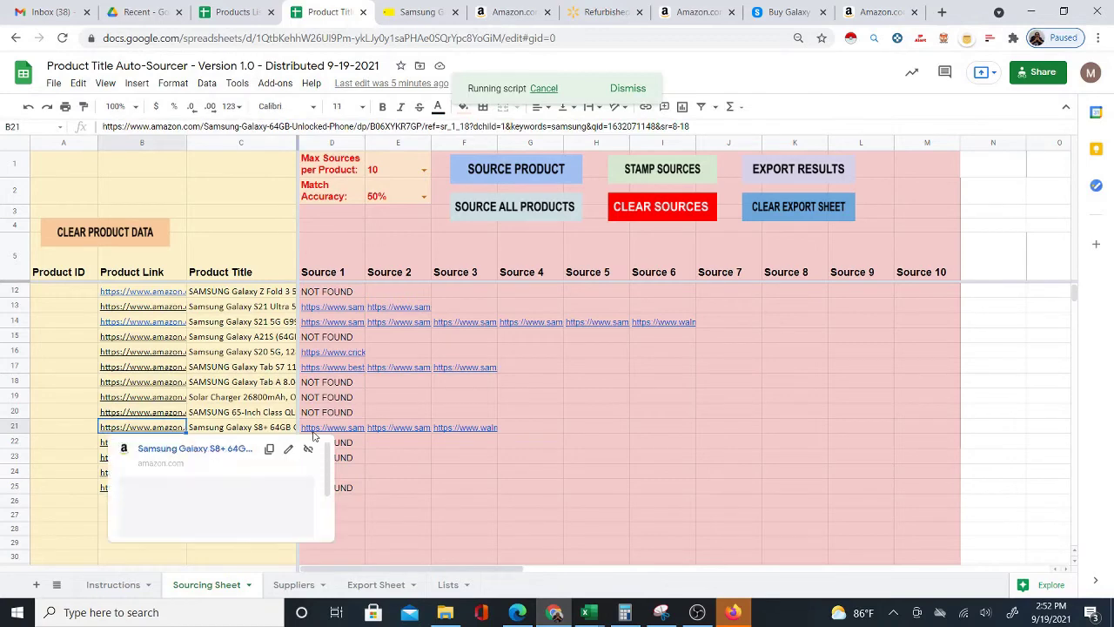
left_click(352, 431)
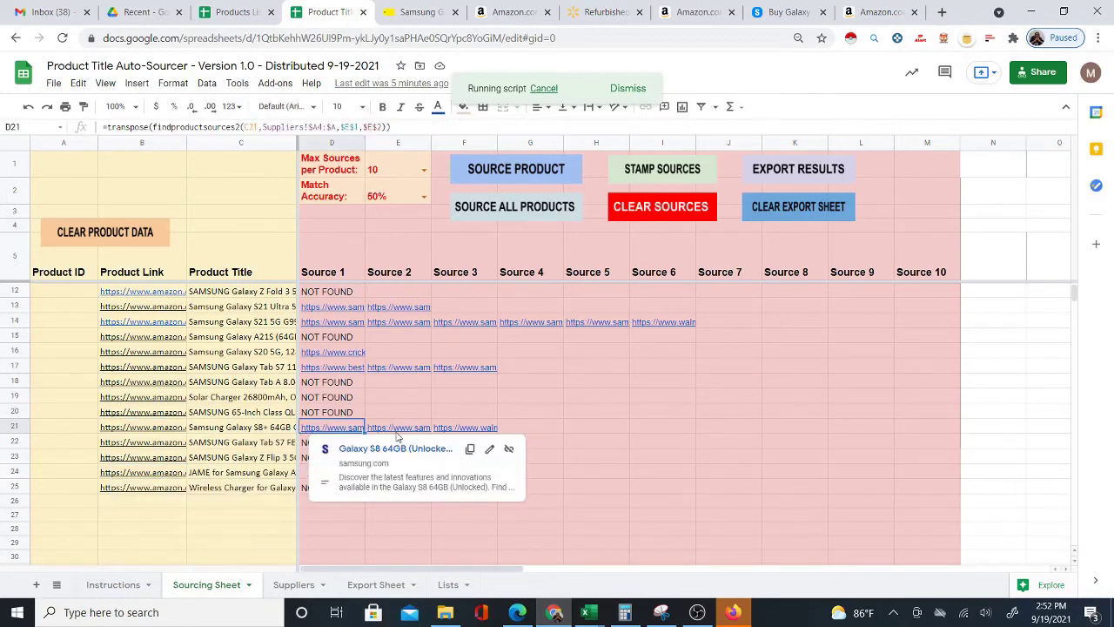
left_click(160, 432)
left_click(207, 449)
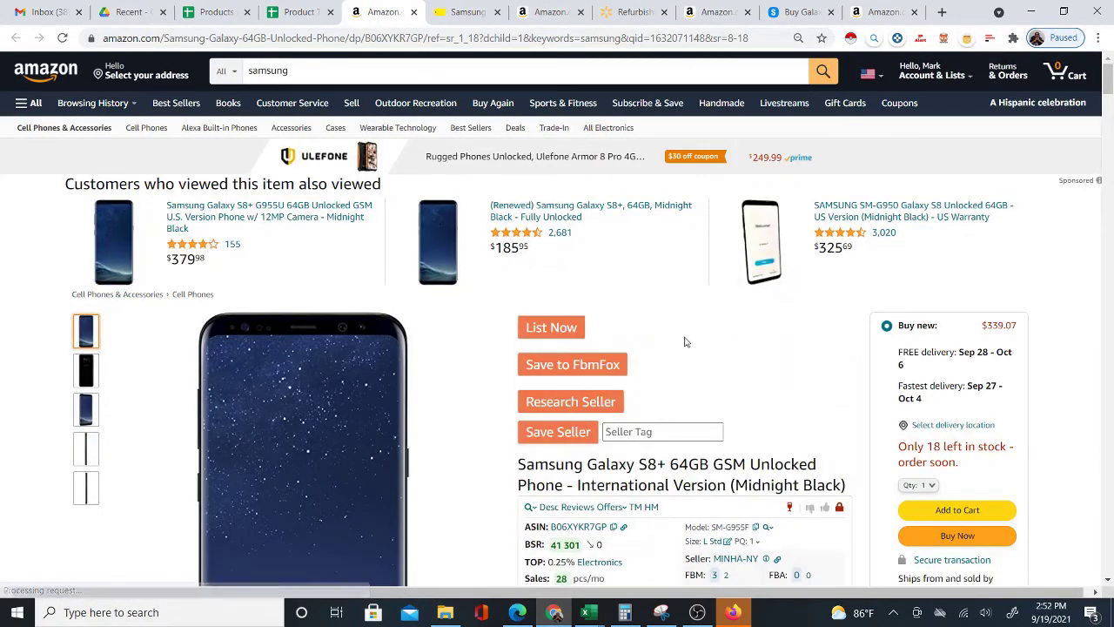
scroll(736, 367, "down", 1)
scroll(735, 367, "down", 2)
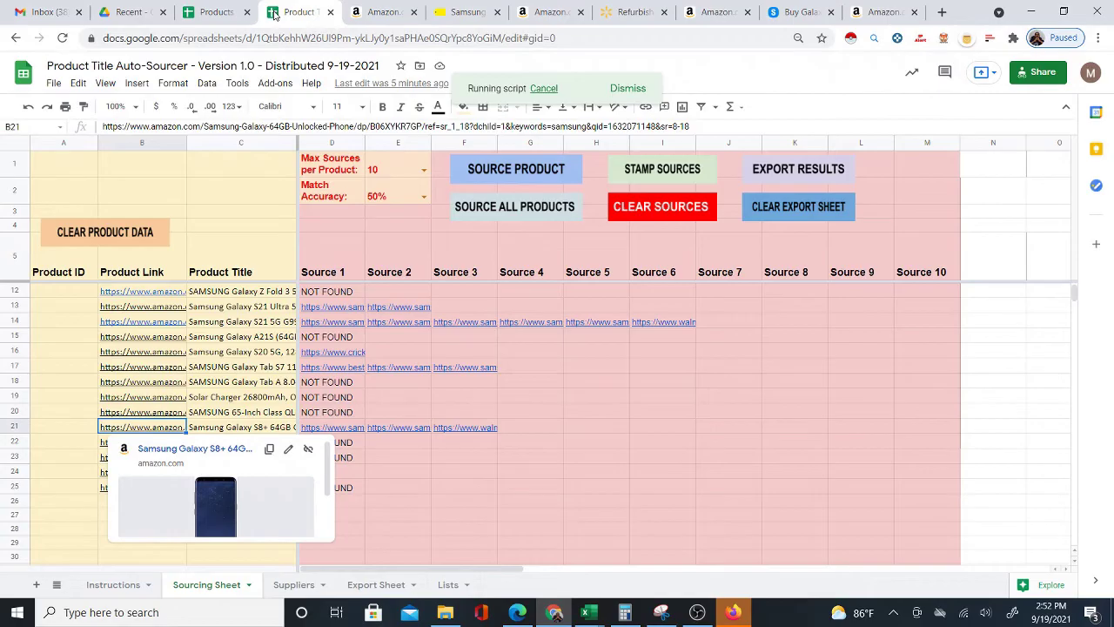
Open row 21's Source 1 link and view the Galaxy S8 64GB (Unlocked) page on the Samsung site.
left_click(300, 12)
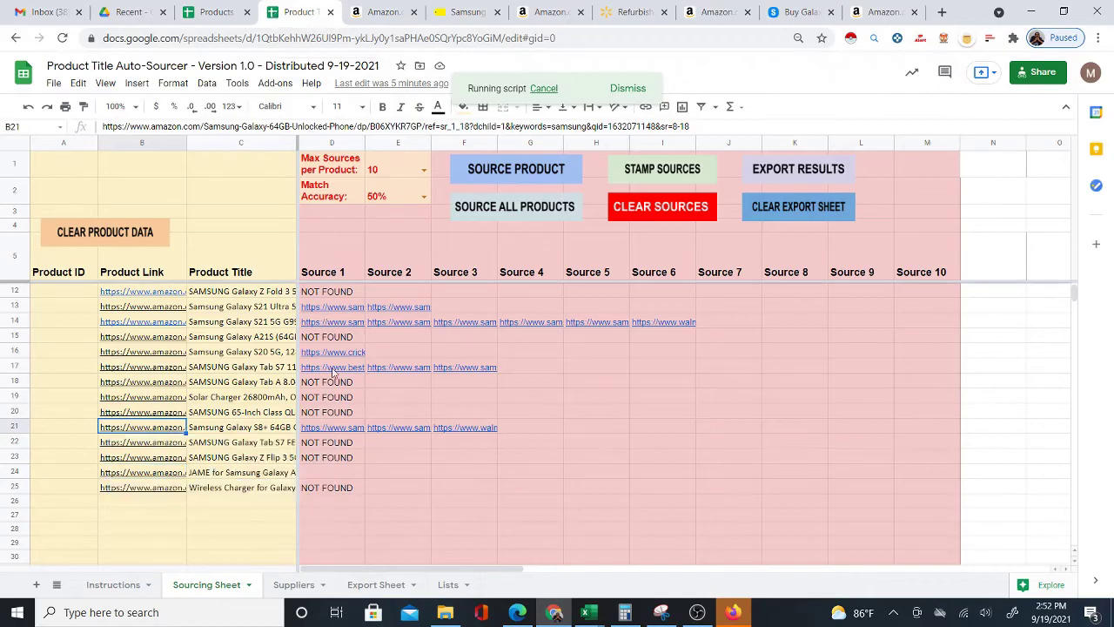
left_click(353, 428)
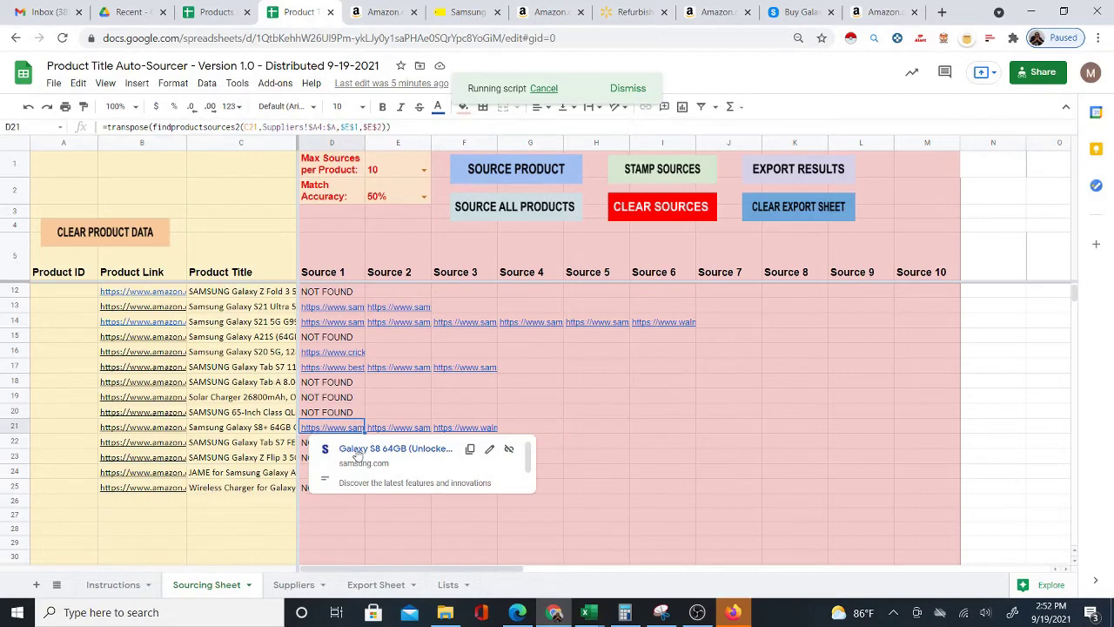
left_click(356, 451)
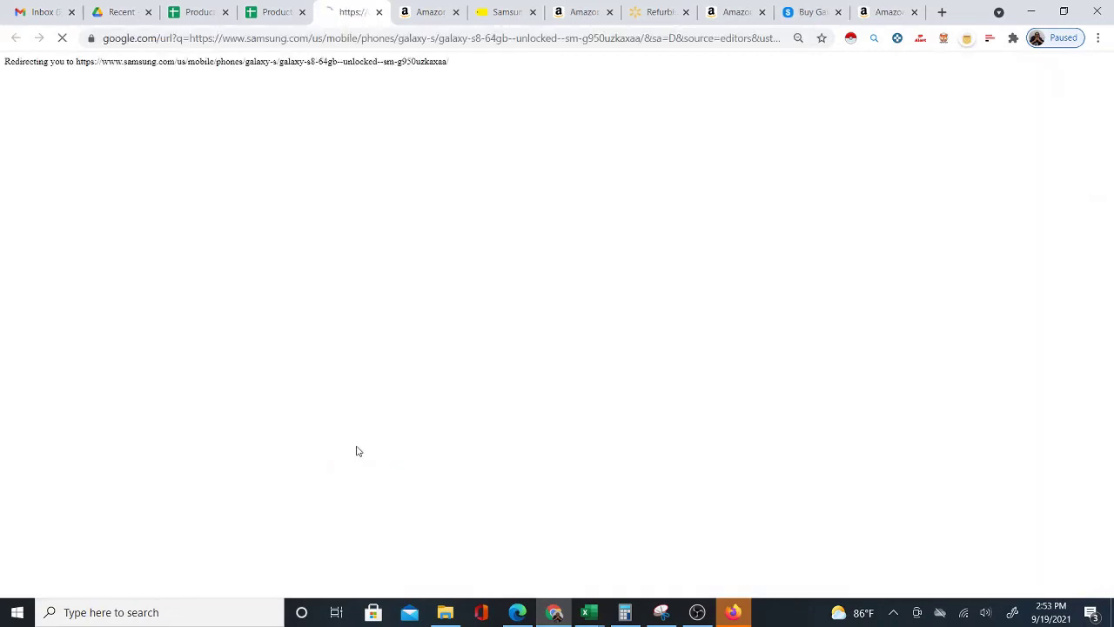
left_click(411, 7)
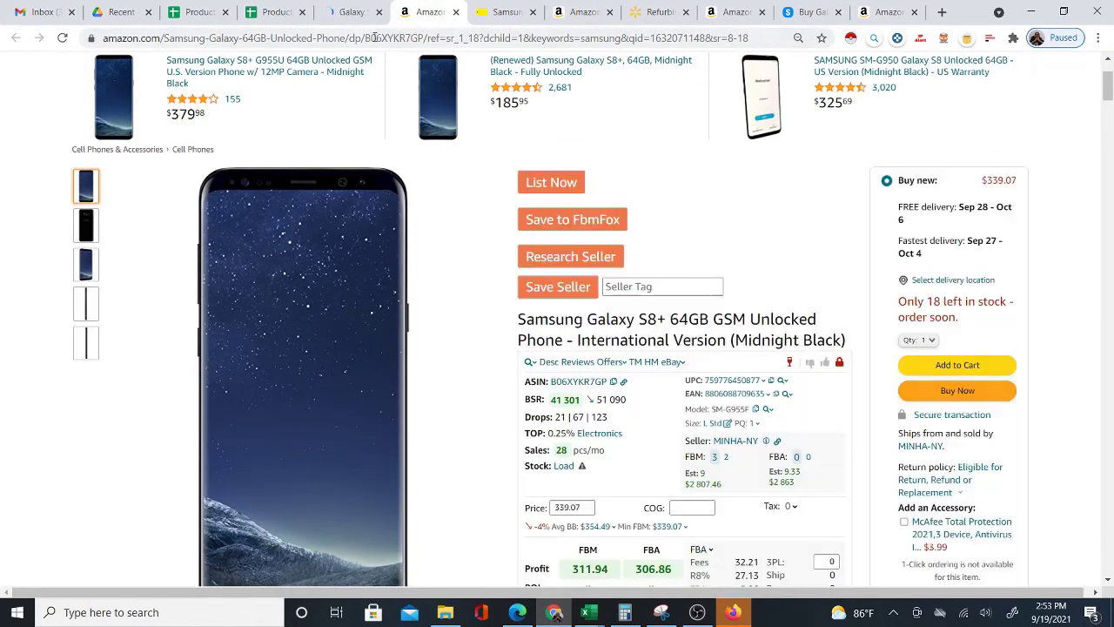
left_click(348, 13)
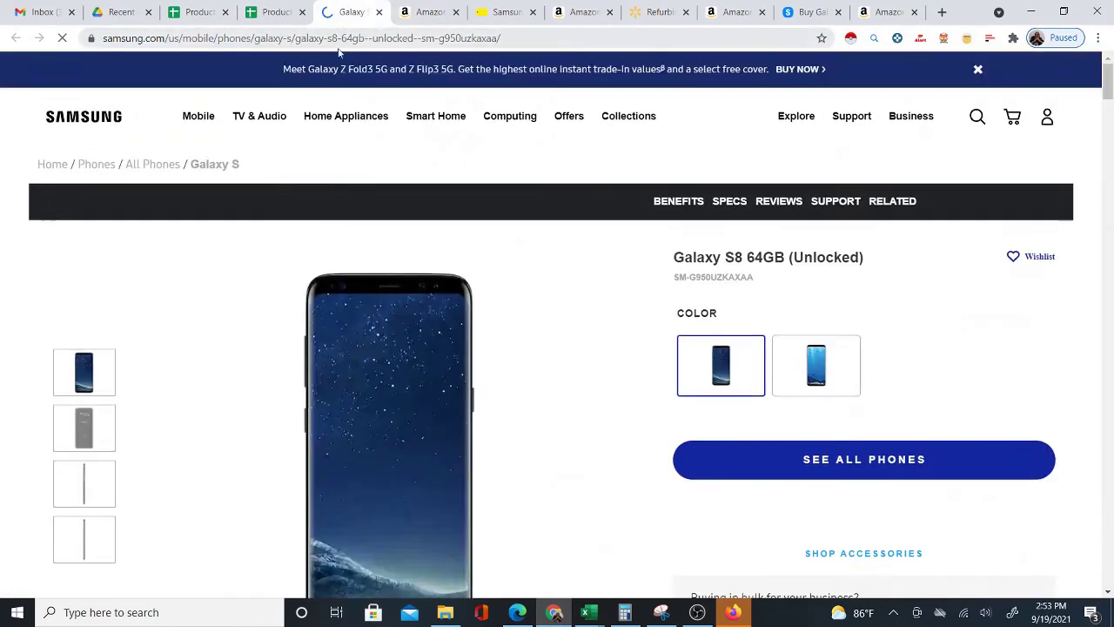
scroll(493, 276, "down", 2)
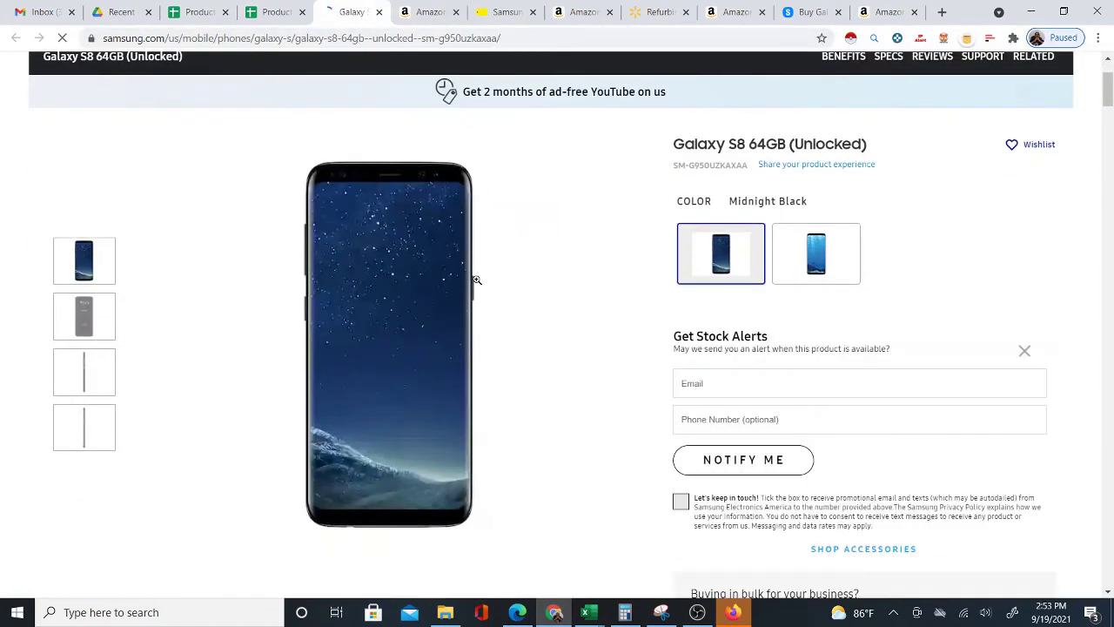
key("ctrl+Tab")
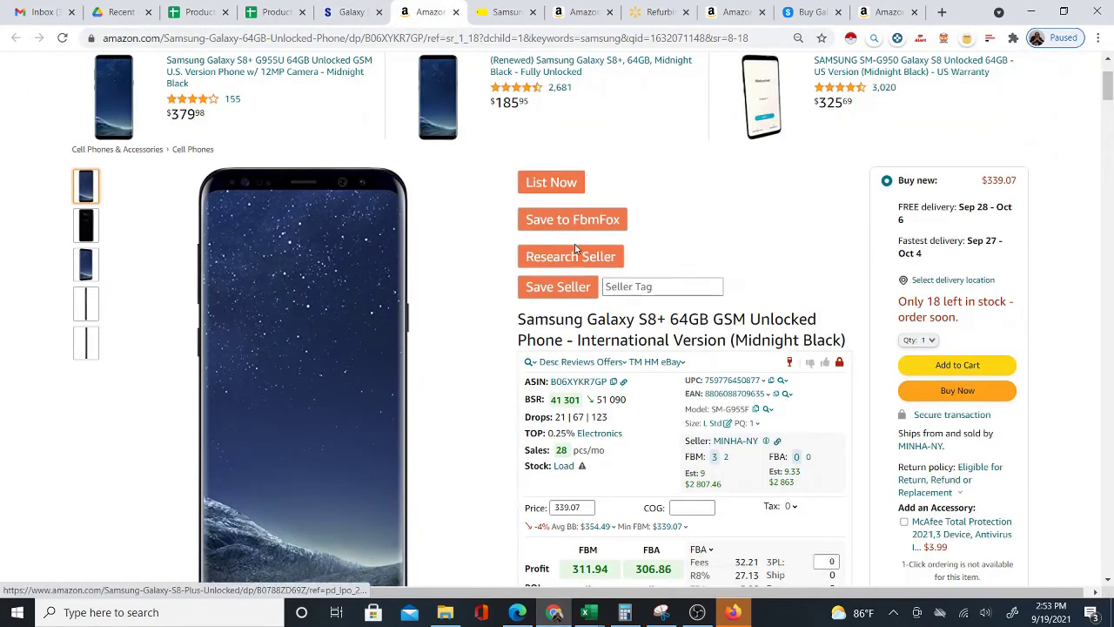
scroll(575, 250, "down", 1)
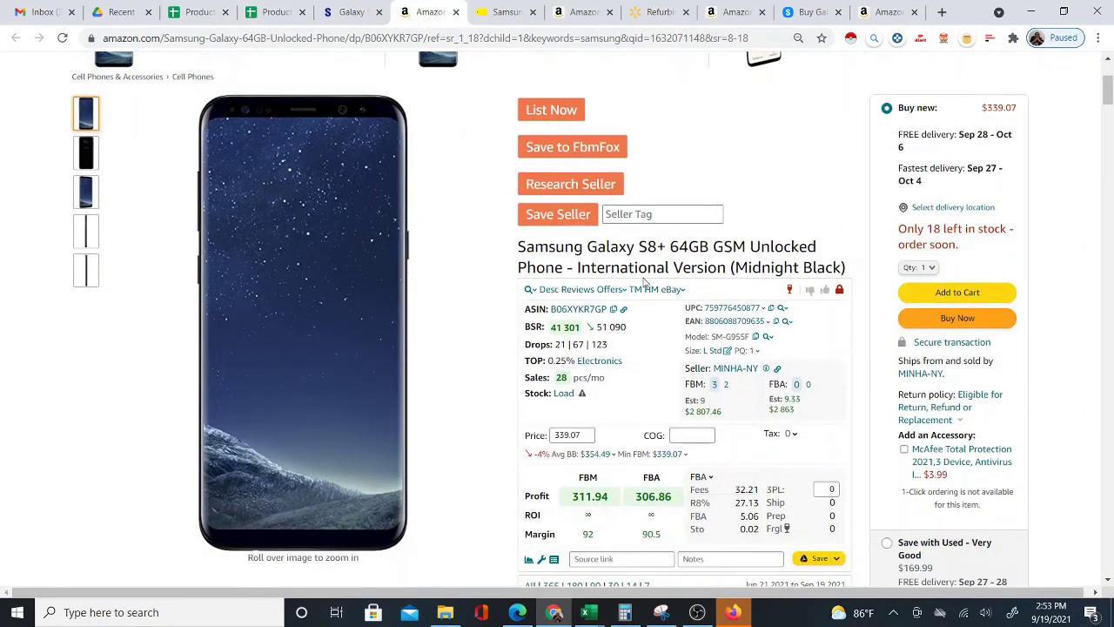
scroll(644, 281, "down", 2)
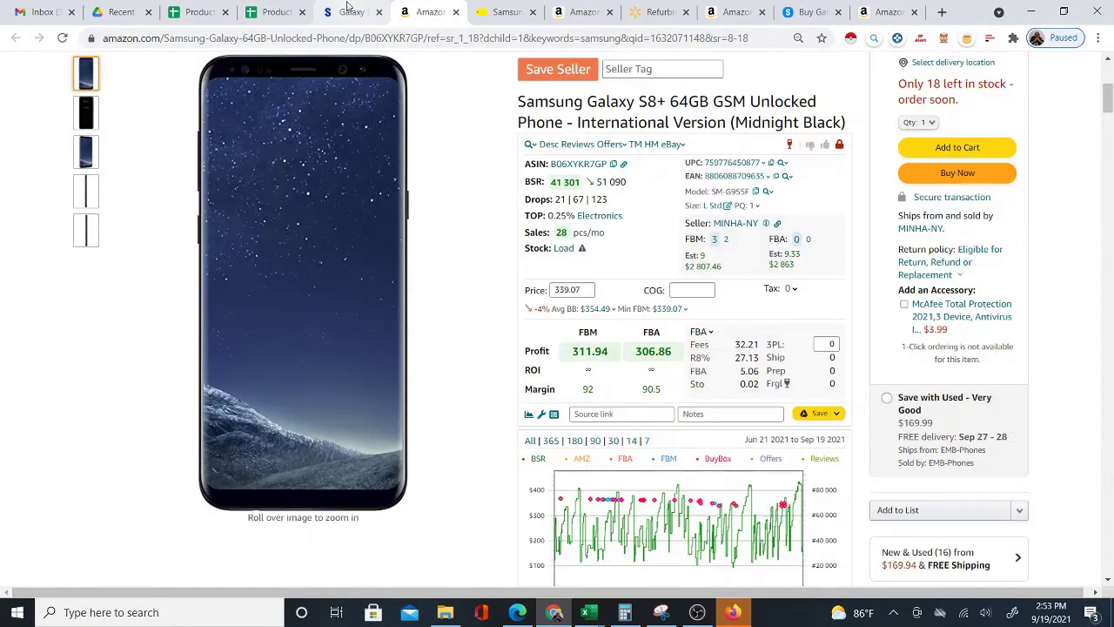
left_click(353, 12)
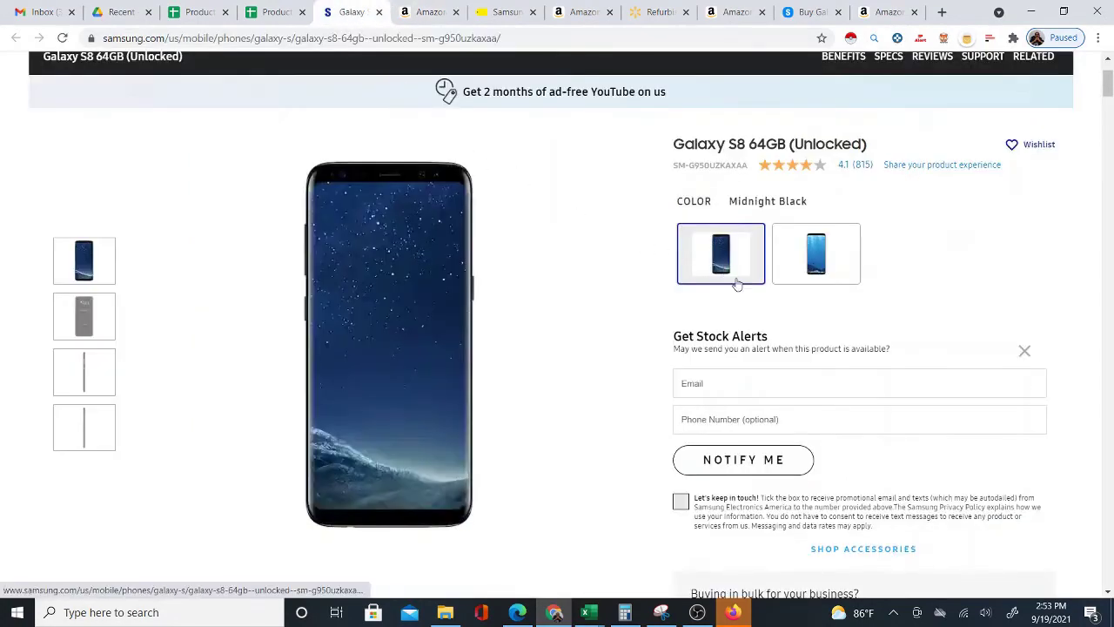
scroll(765, 305, "down", 2)
scroll(754, 254, "up", 2)
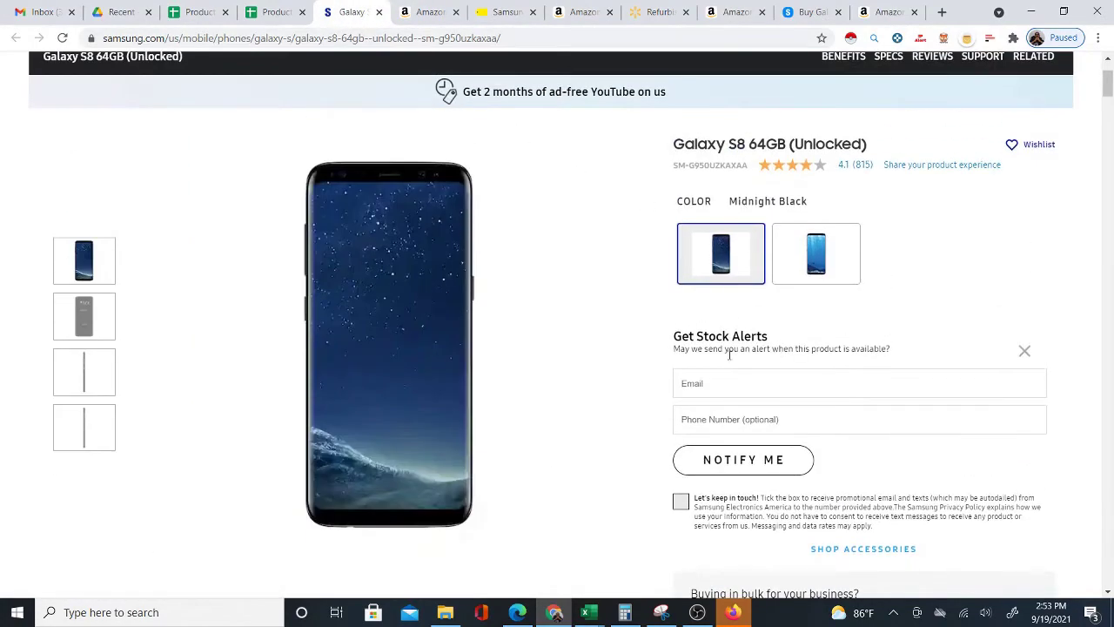
scroll(535, 282, "down", 2)
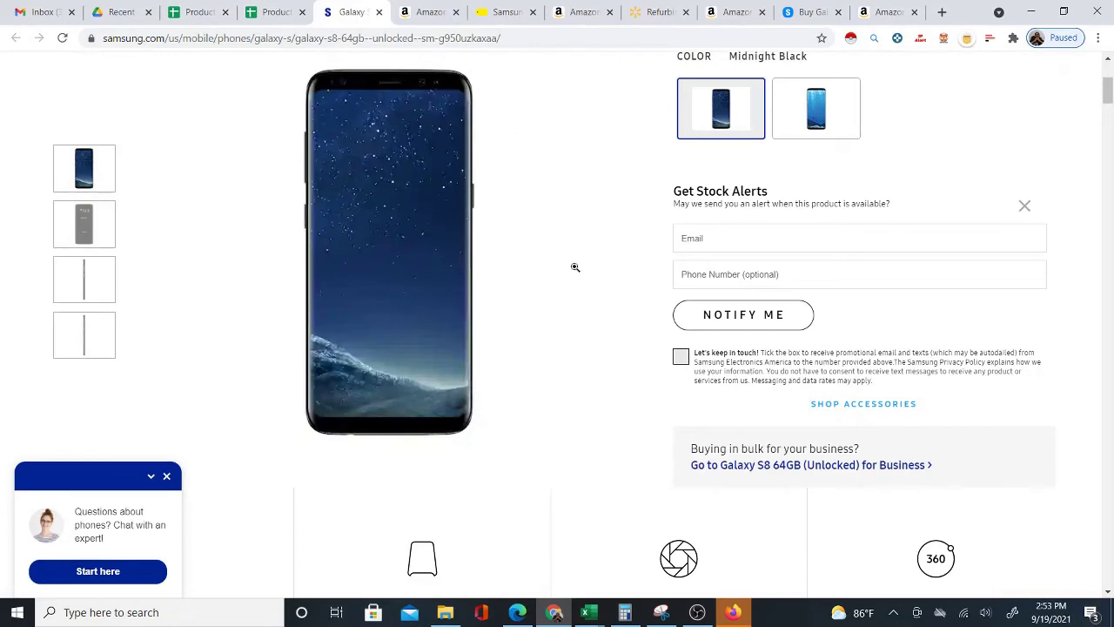
scroll(574, 267, "up", 3)
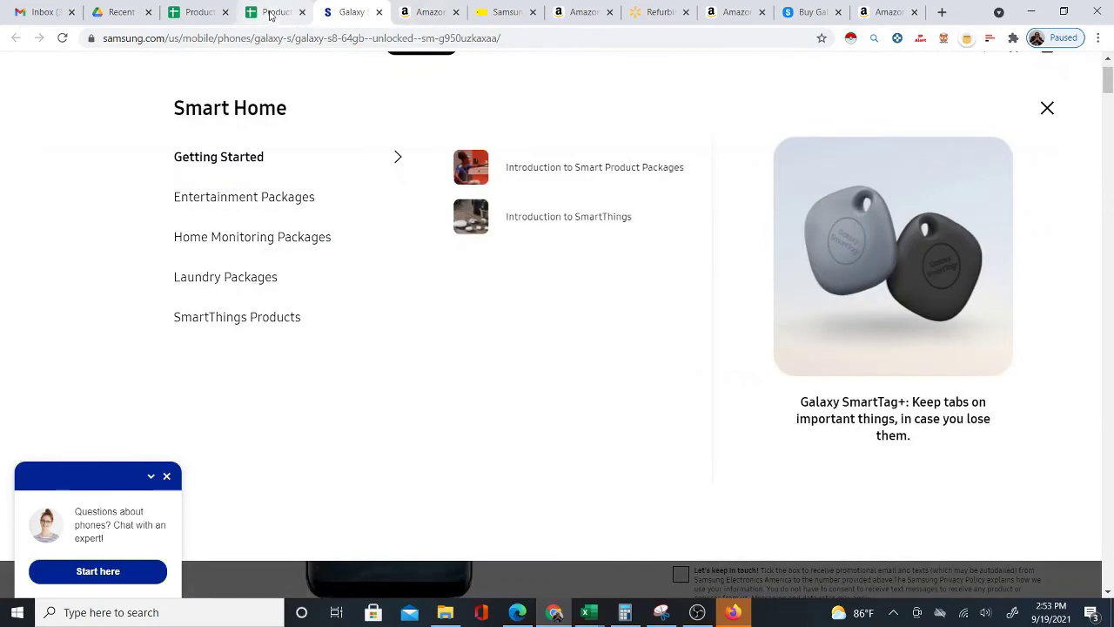
left_click(271, 13)
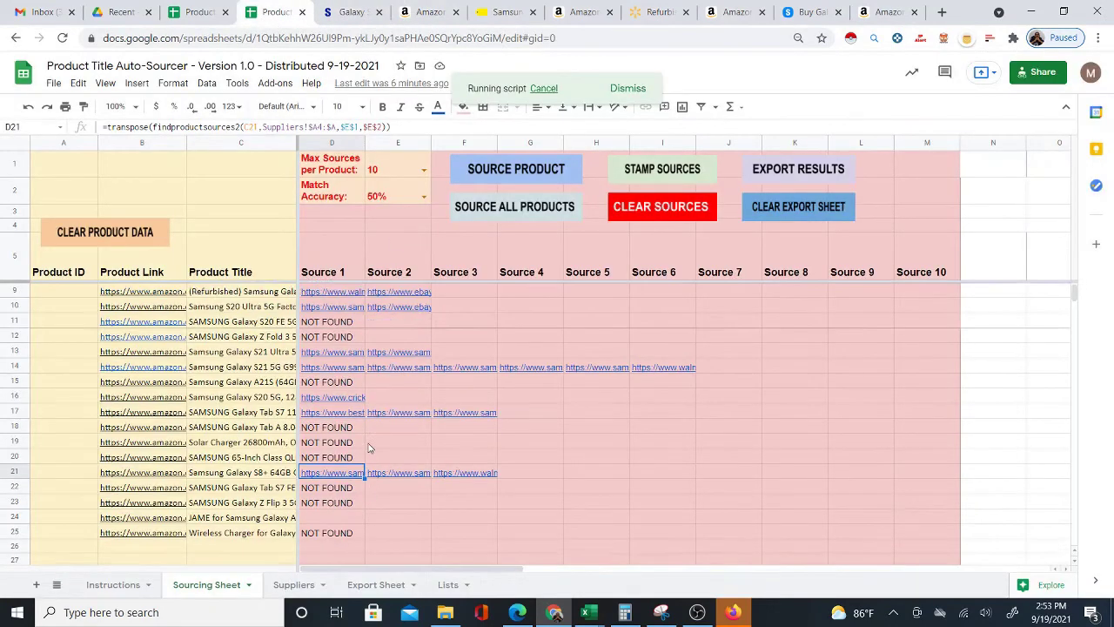
Review the supplier results for the Amazon products in rows 6 to 25 of the Sourcing Sheet.
scroll(368, 448, "up", 1)
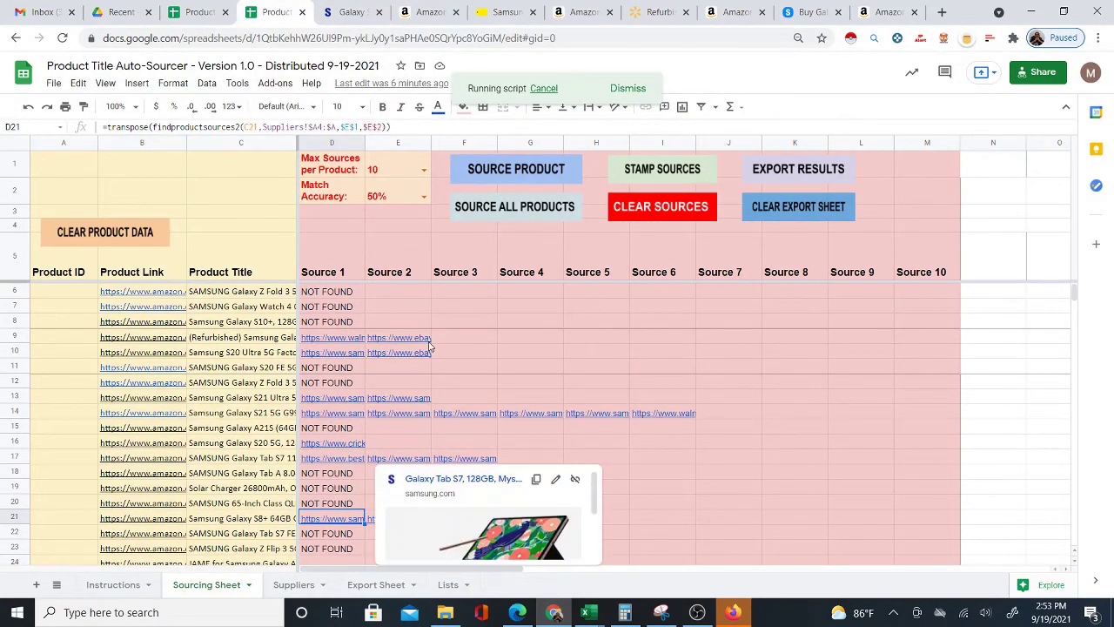
left_click(415, 294)
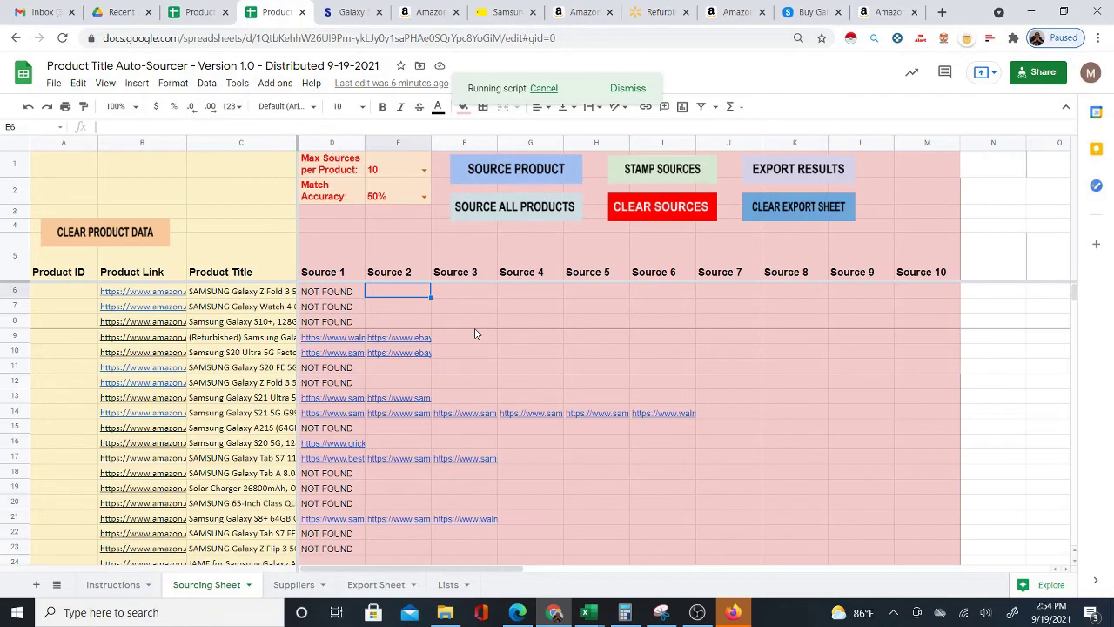
left_click(468, 290)
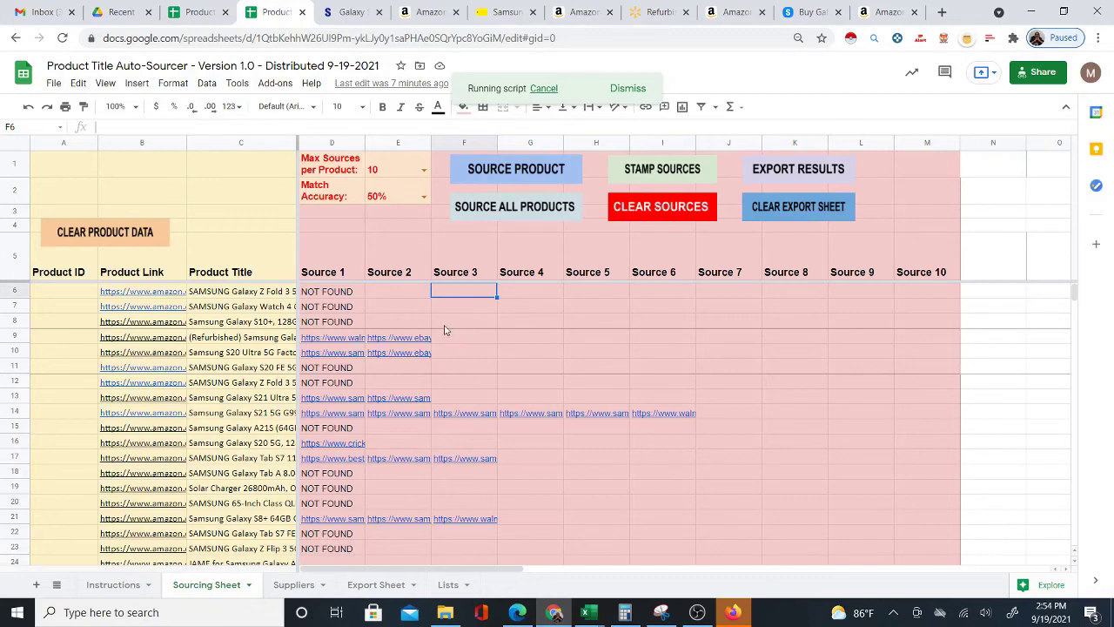
scroll(444, 330, "down", 2)
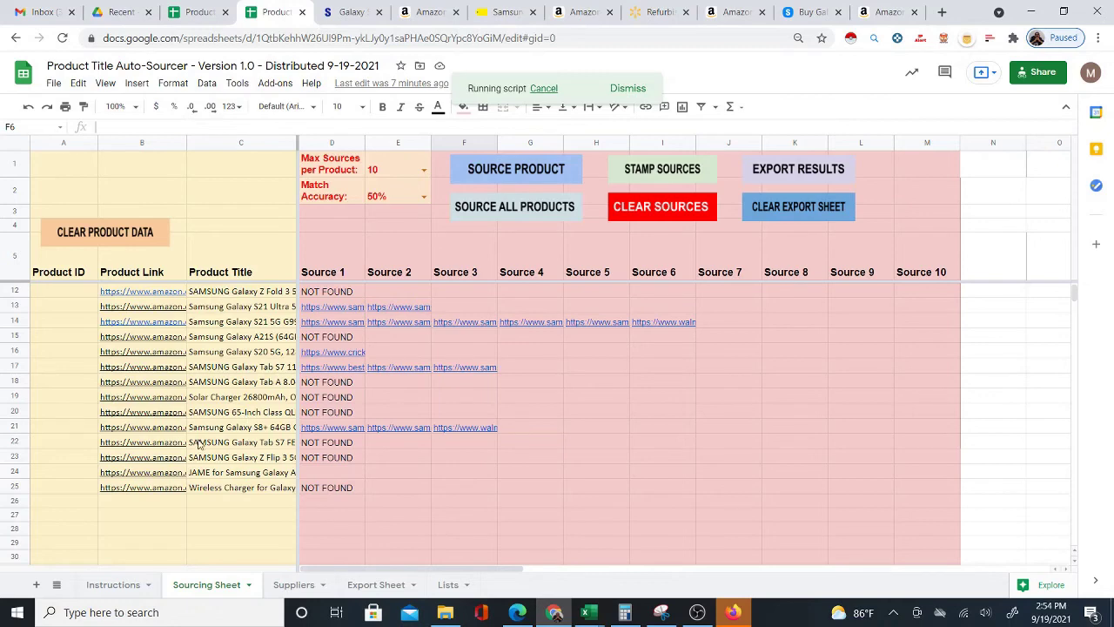
scroll(198, 428, "up", 2)
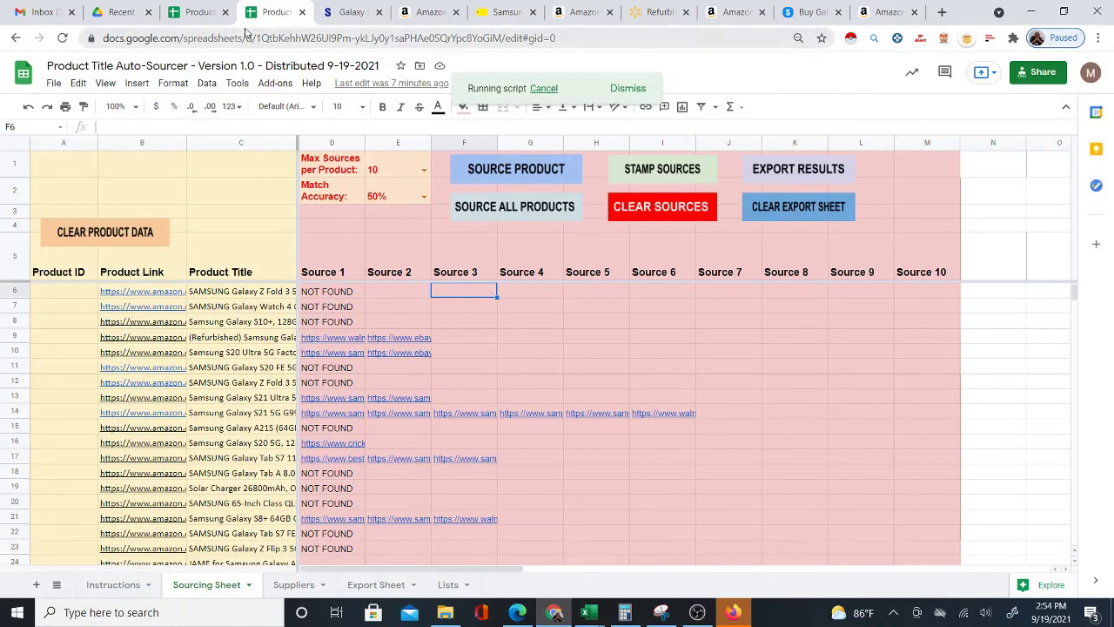
Check the product titles in the Amazon sheet of Products Lists and return to the Sourcing Sheet.
left_click(197, 12)
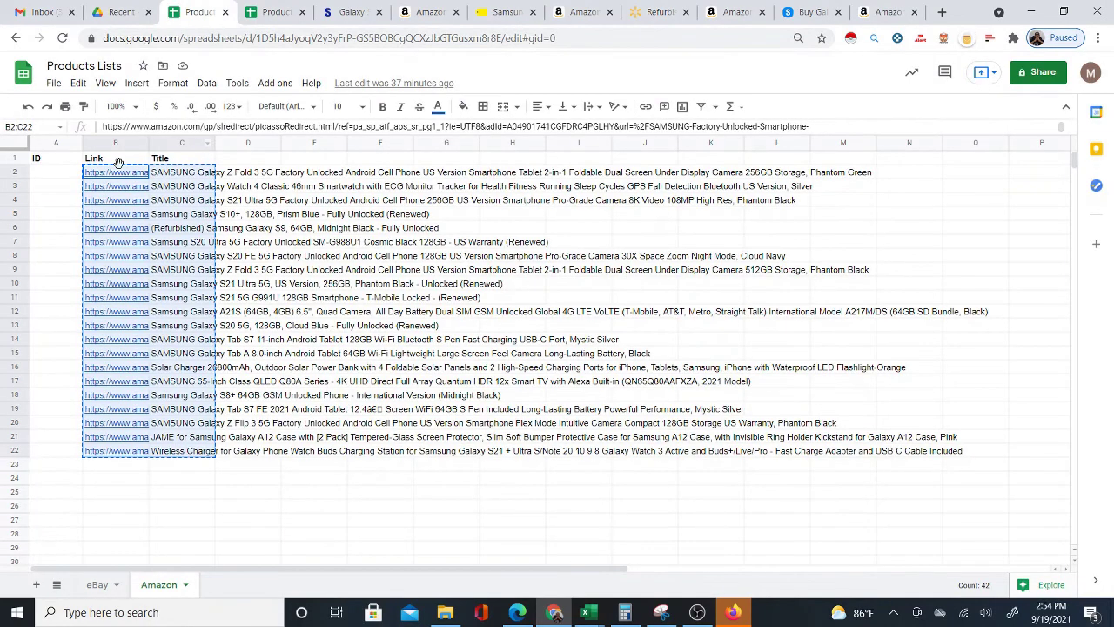
left_click_drag(185, 198, 187, 446)
left_click(258, 22)
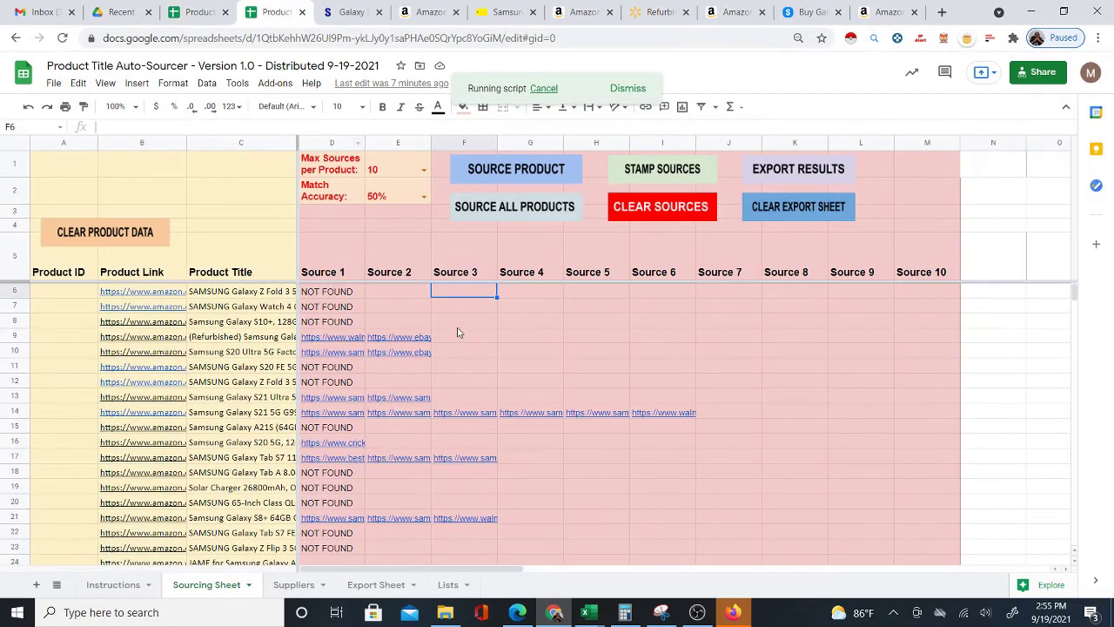